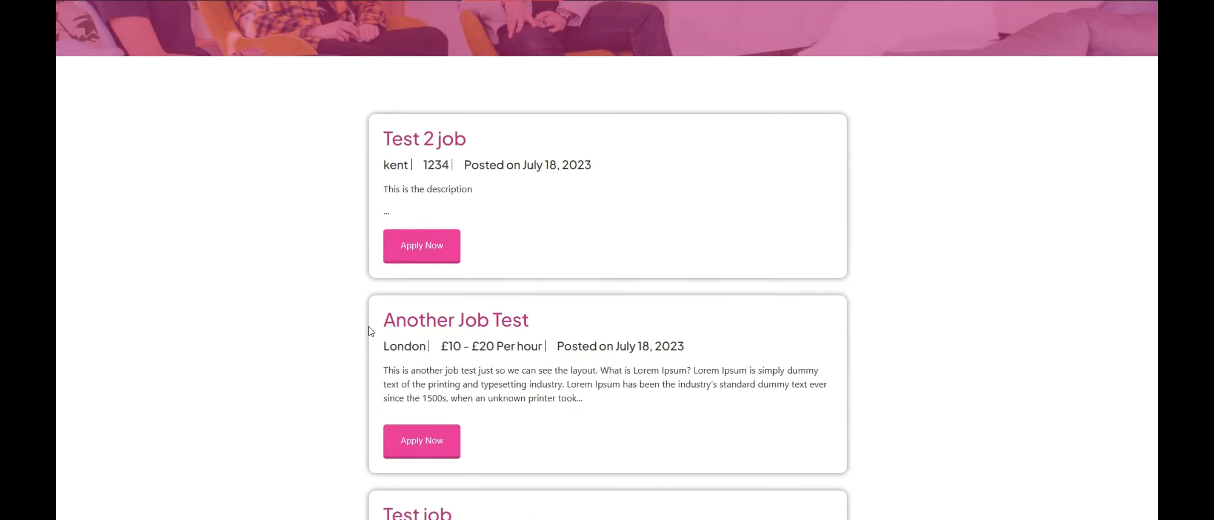
# Step: Examine the job cards on the Job Search page, including the location, salary and posting date of Another Job Test
pyautogui.scroll(6, 329, 364)
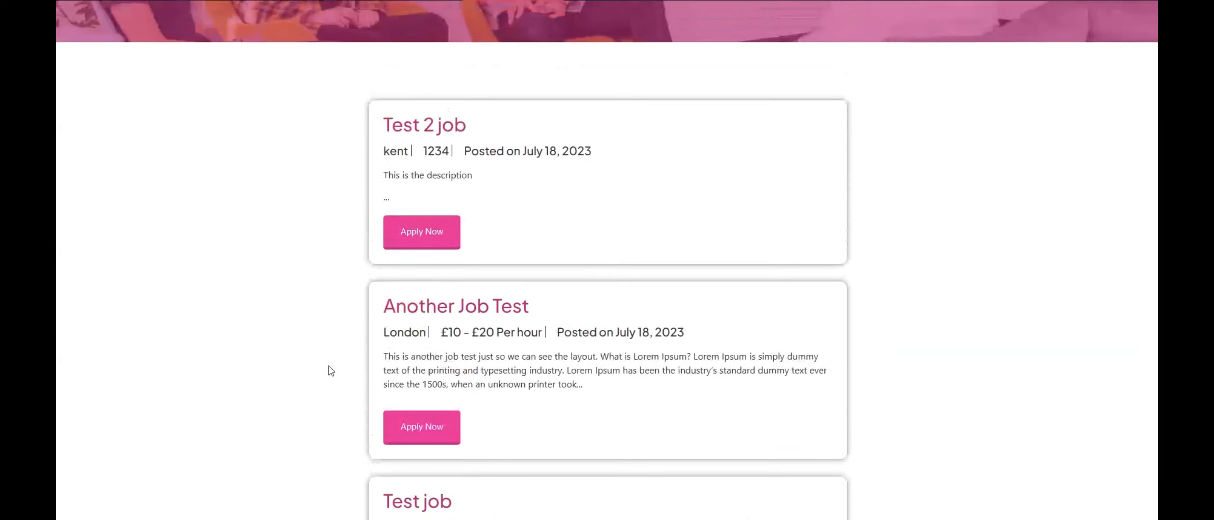
pyautogui.scroll(2, 312, 375)
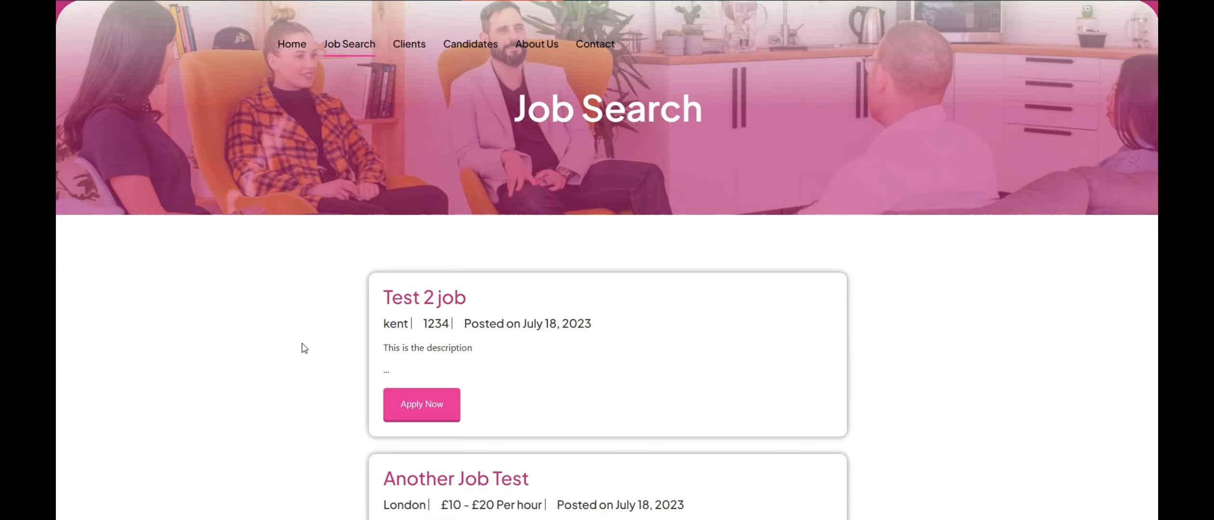
pyautogui.scroll(-7, 303, 344)
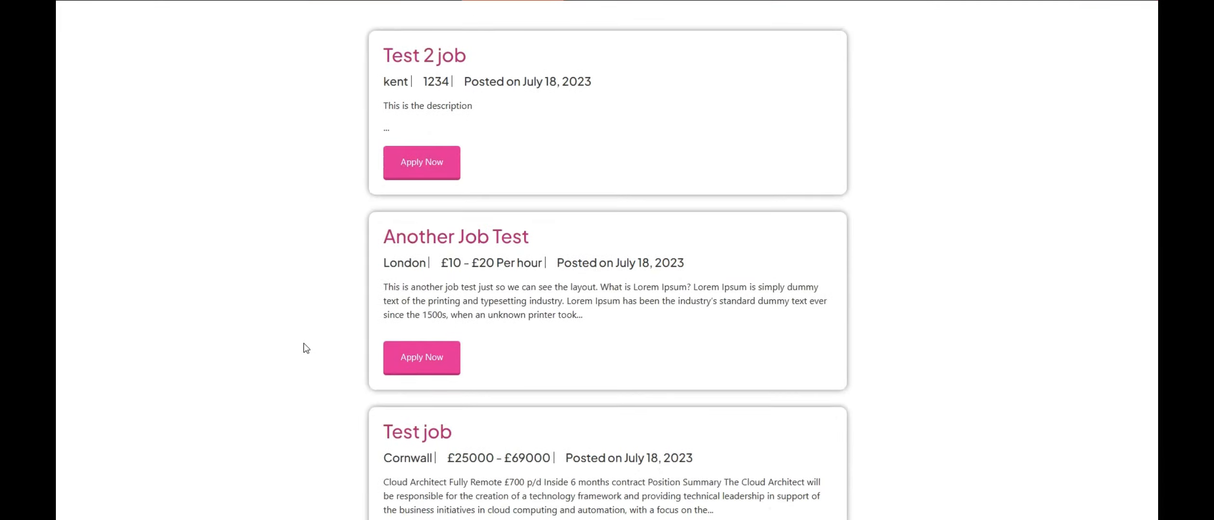
pyautogui.scroll(8, 329, 349)
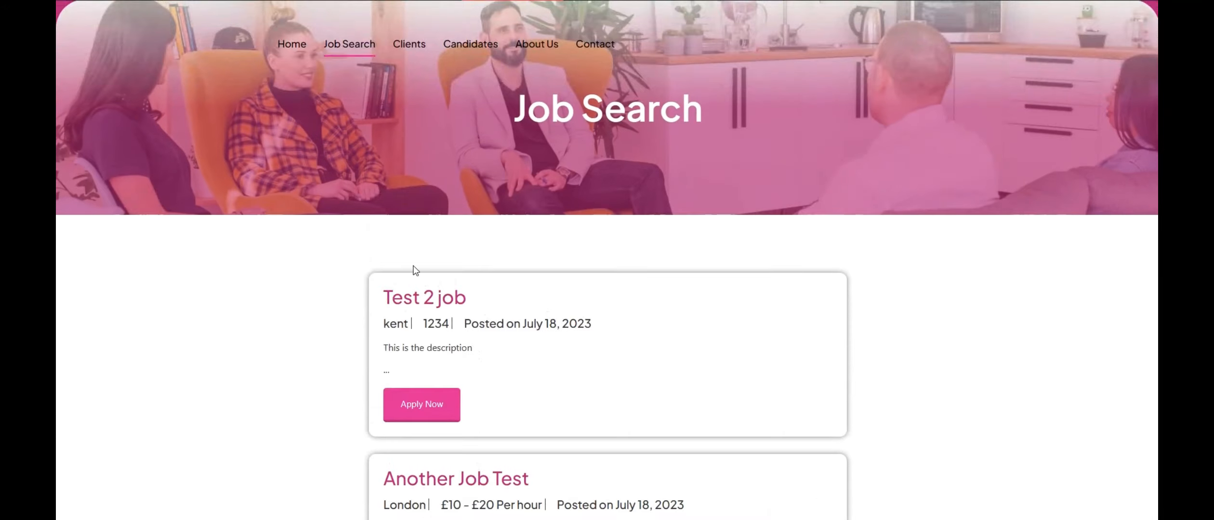
pyautogui.scroll(-2, 412, 268)
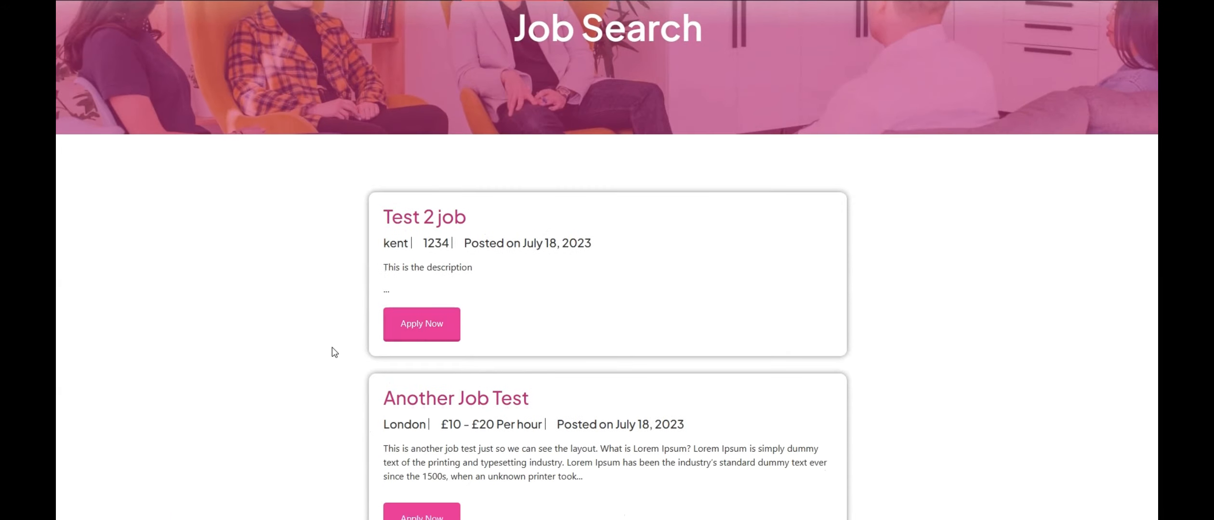
pyautogui.scroll(-5, 468, 320)
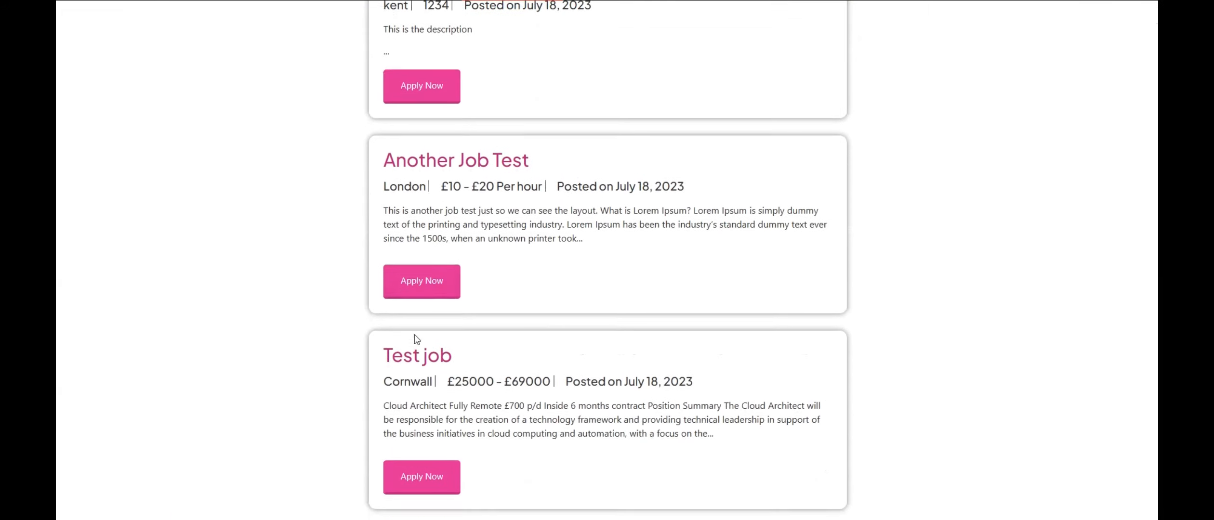
pyautogui.scroll(3, 353, 366)
pyautogui.scroll(2, 336, 375)
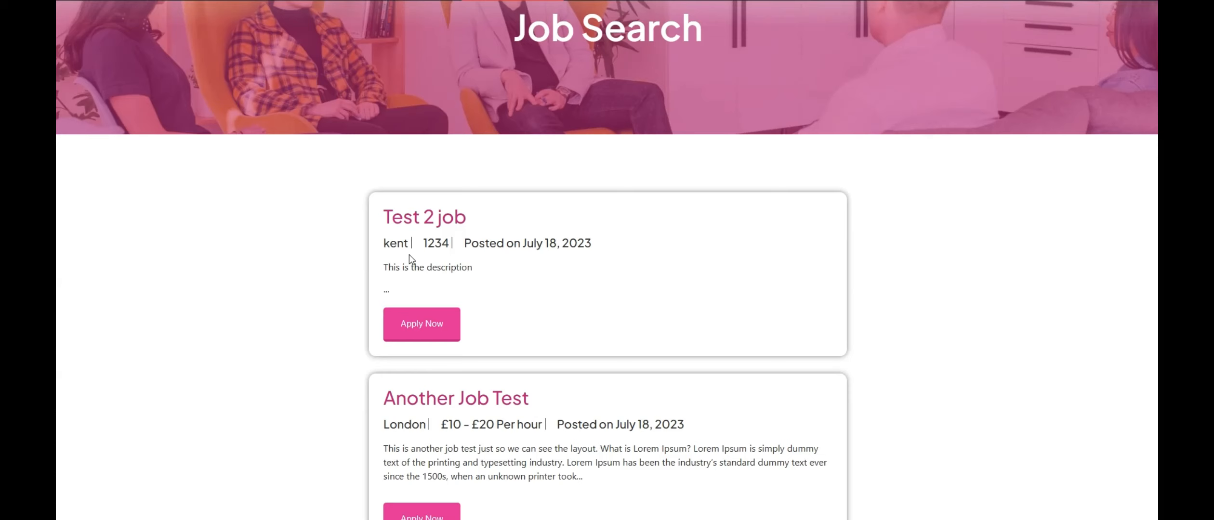
pyautogui.scroll(-4, 353, 336)
pyautogui.moveTo(396, 266); pyautogui.dragTo(684, 264)
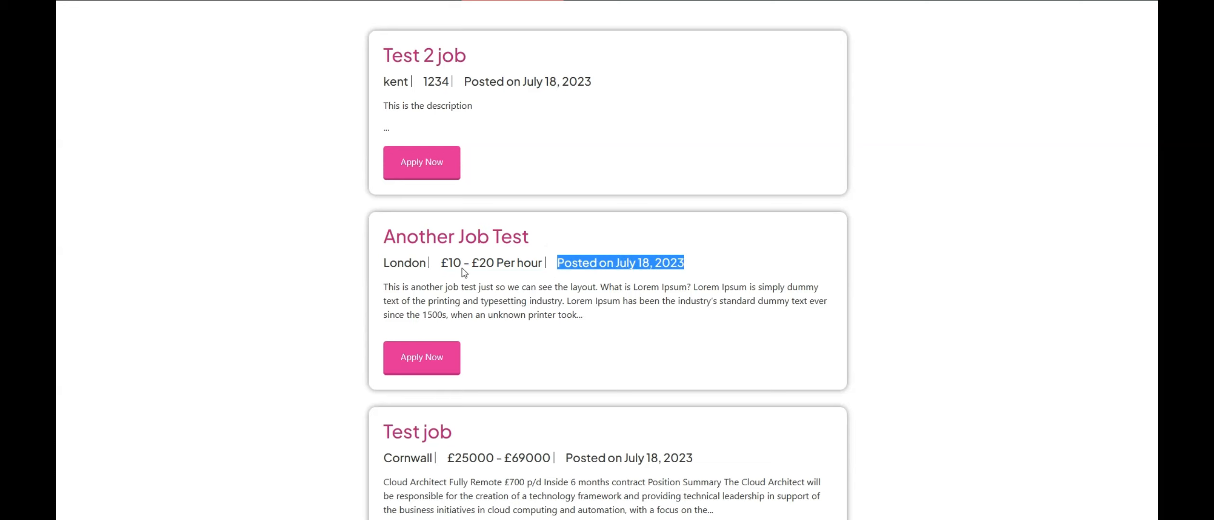
# Step: Open the Another Job Test listing and review its title, location, salary, sector, start date and description
pyautogui.click(411, 362)
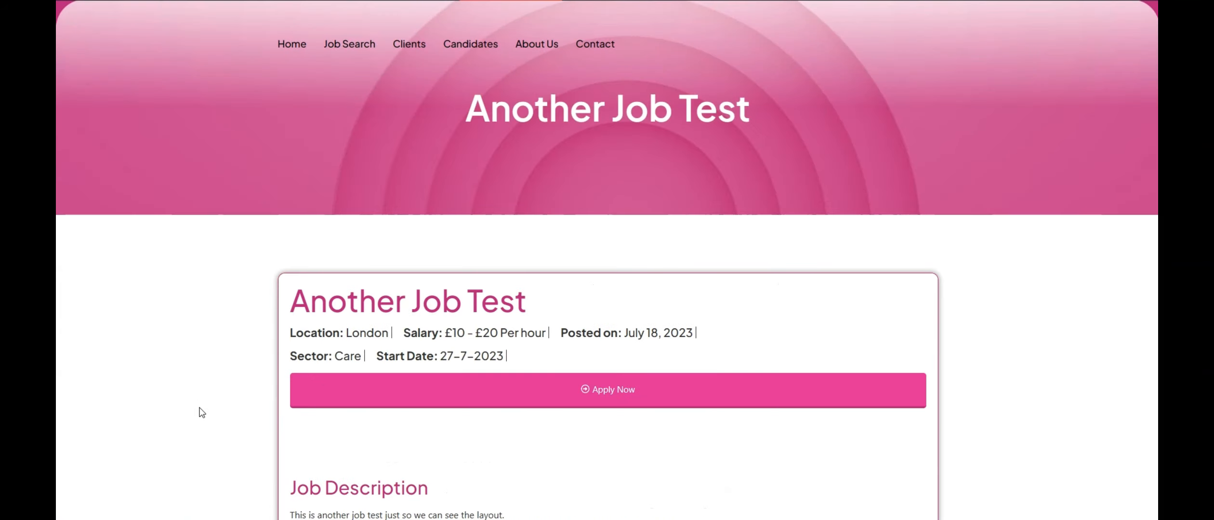
pyautogui.scroll(-5, 209, 407)
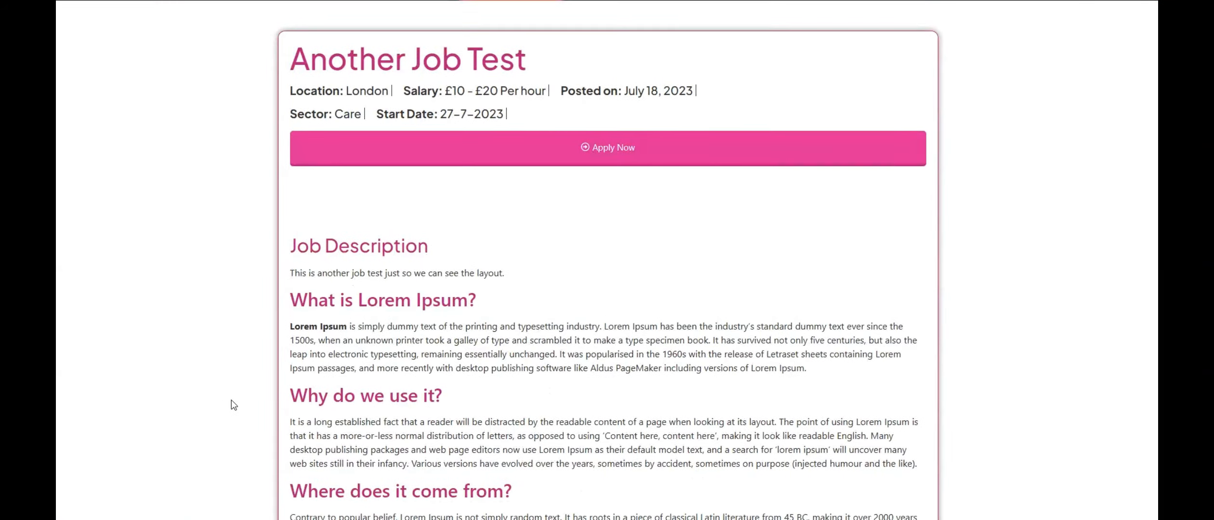
pyautogui.scroll(-6, 421, 354)
pyautogui.scroll(11, 420, 352)
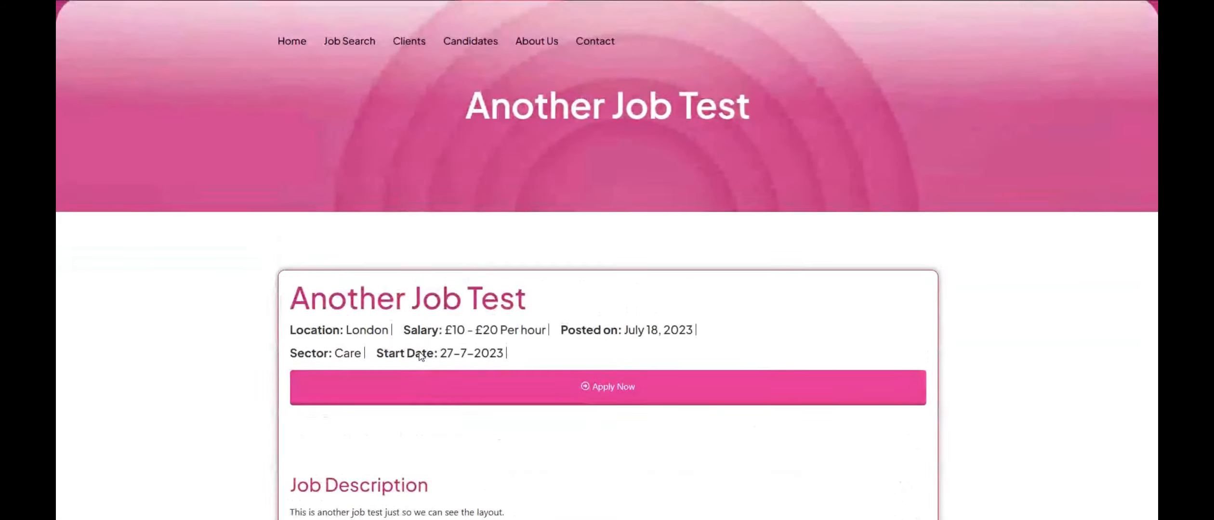
pyautogui.moveTo(303, 302); pyautogui.dragTo(572, 308)
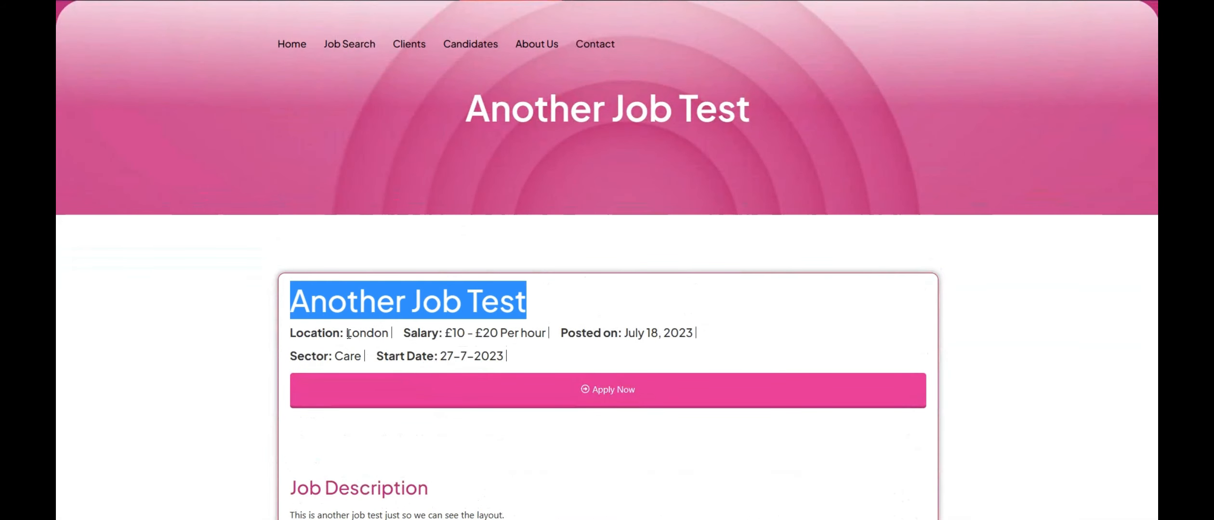
pyautogui.moveTo(347, 333); pyautogui.dragTo(636, 334)
pyautogui.click(336, 355)
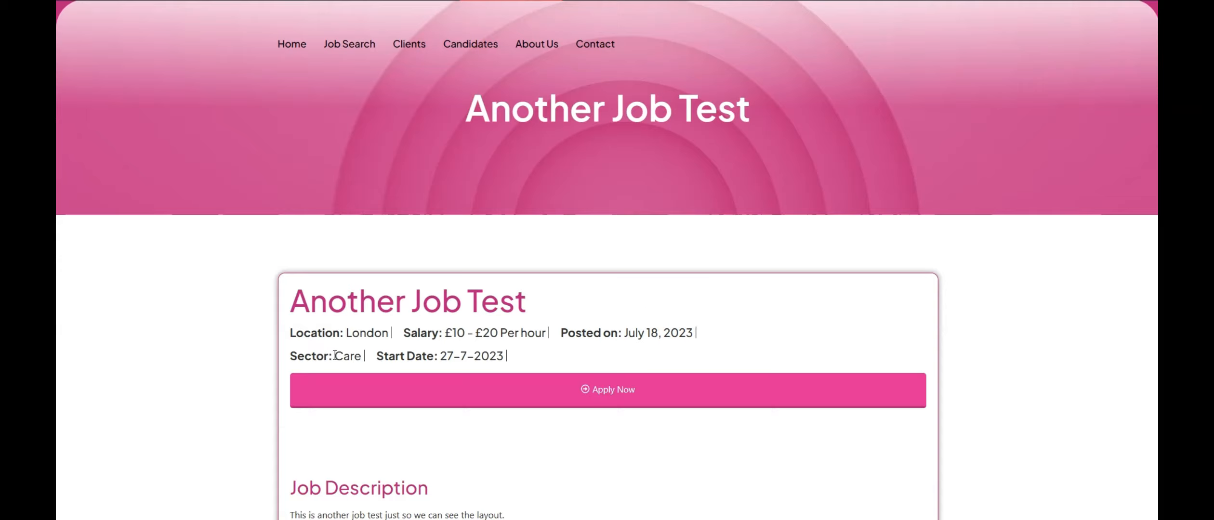
pyautogui.moveTo(336, 355); pyautogui.dragTo(362, 356)
pyautogui.moveTo(387, 356); pyautogui.dragTo(468, 356)
pyautogui.scroll(-3, 404, 415)
pyautogui.click(527, 353)
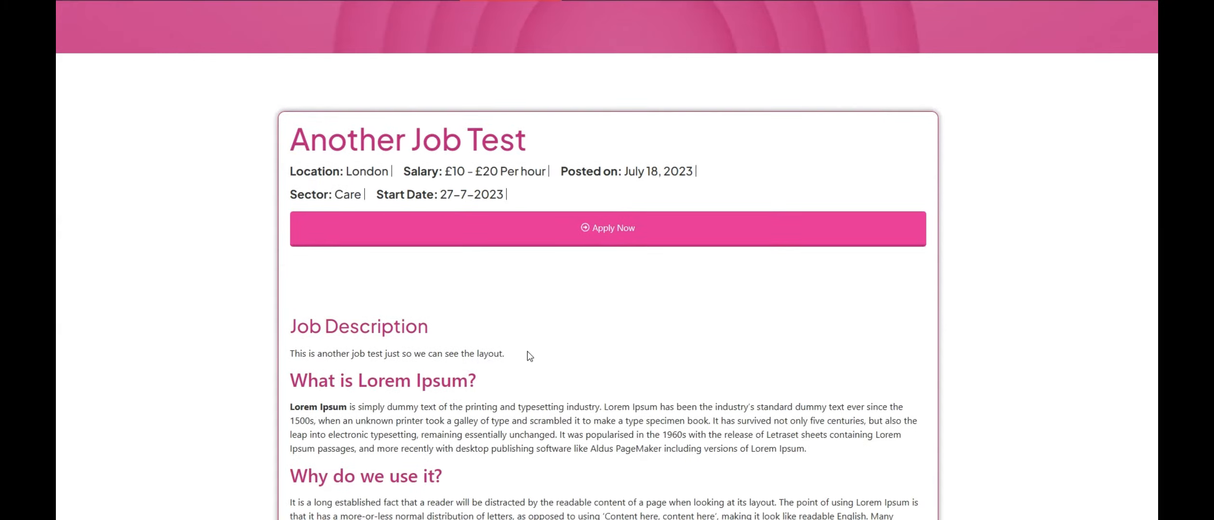
pyautogui.scroll(3, 514, 370)
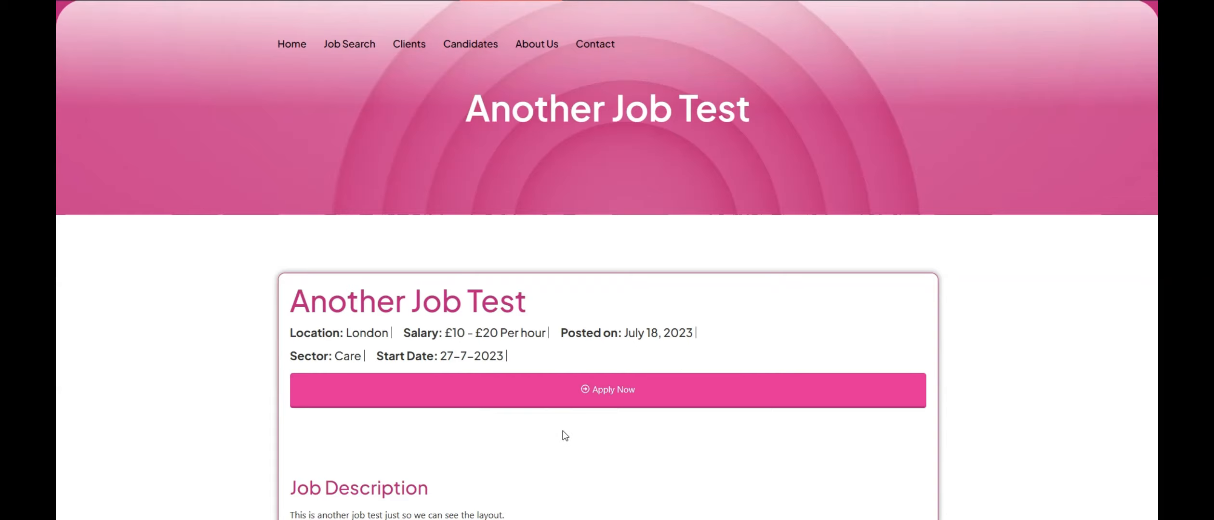
# Step: Open the Individual Jobs single page template for editing in a new tab
pyautogui.rightClick(541, 391)
pyautogui.click(436, 460)
pyautogui.moveTo(380, 10)
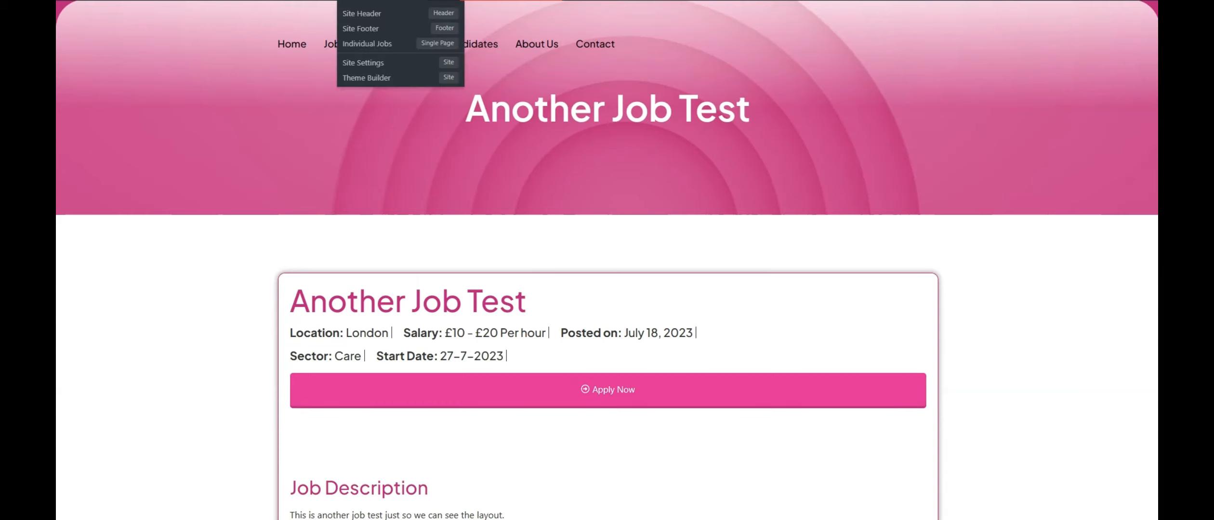
pyautogui.rightClick(383, 45)
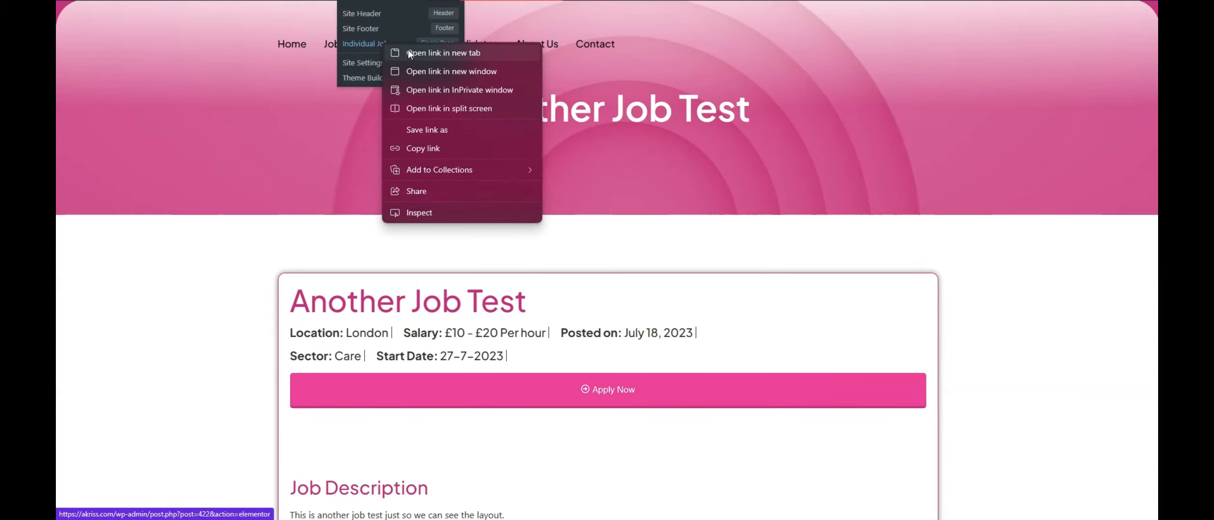
pyautogui.click(448, 53)
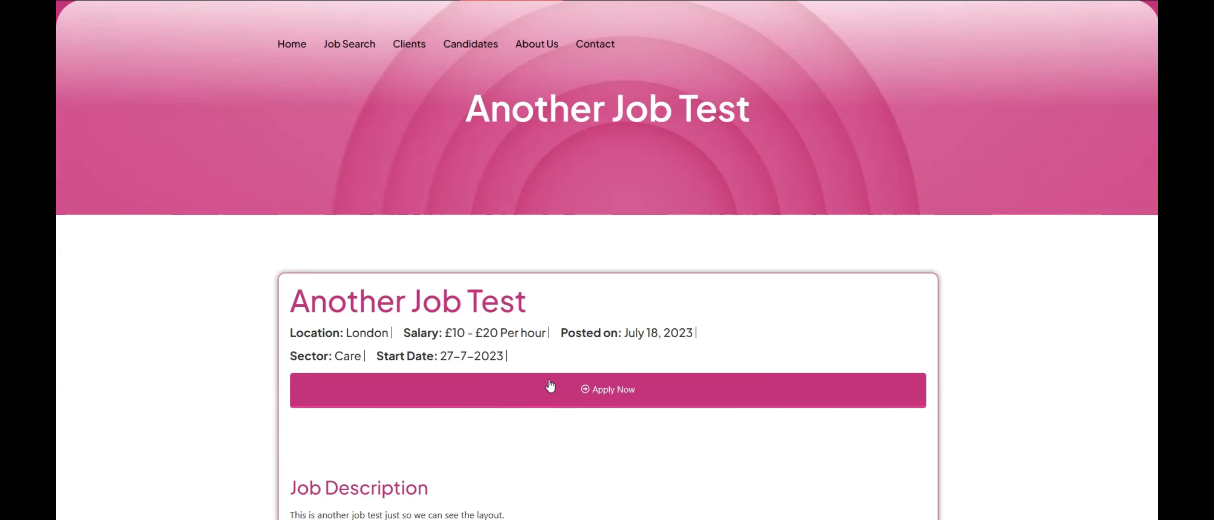
pyautogui.click(522, 1)
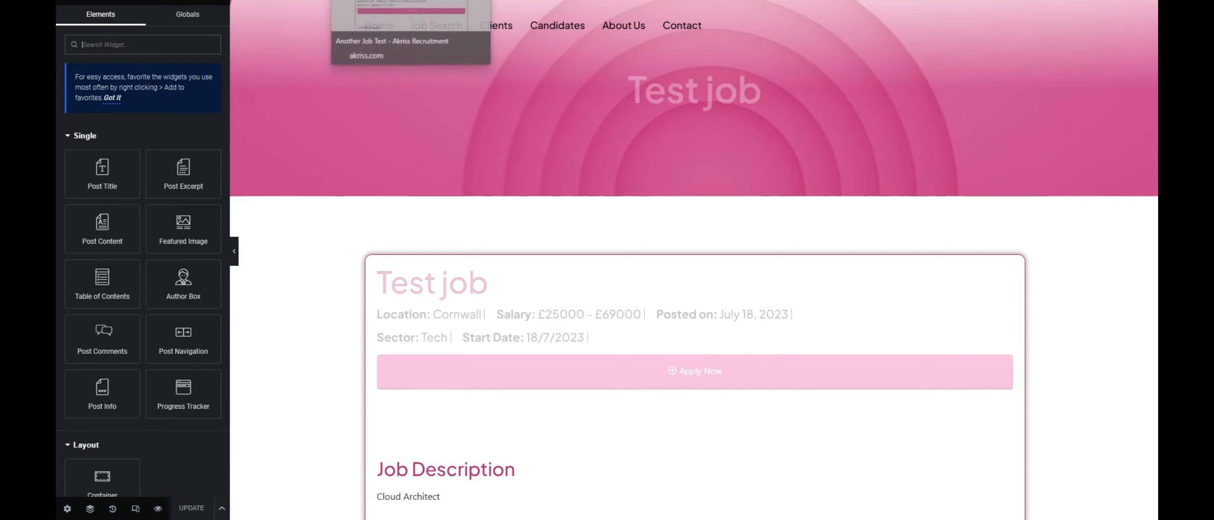
# Step: Follow Apply Now on the Another Job Test page to the Job Application form, and return to the job page
pyautogui.click(380, 1)
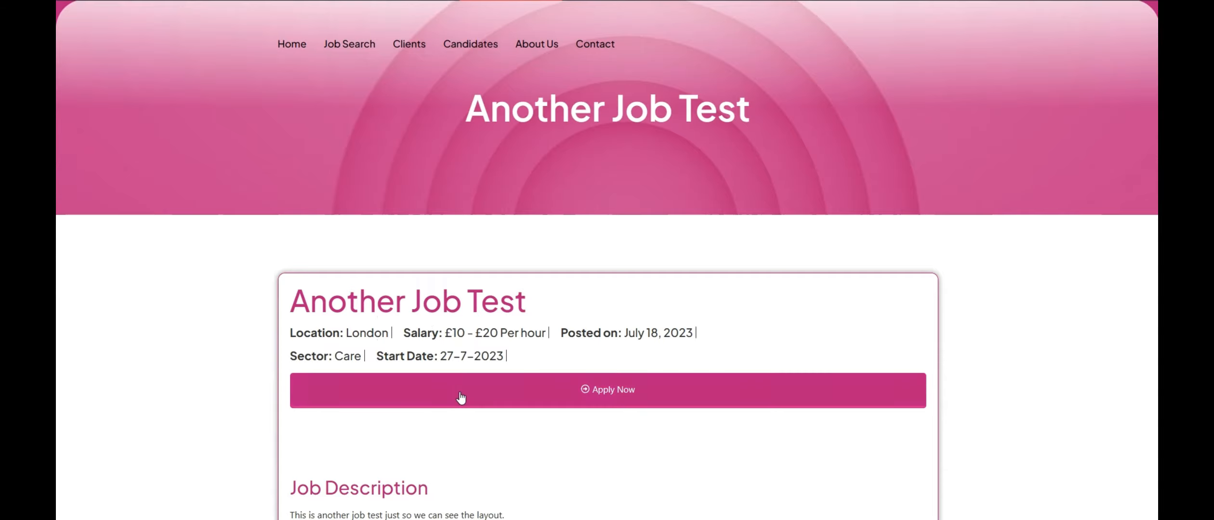
pyautogui.click(573, 399)
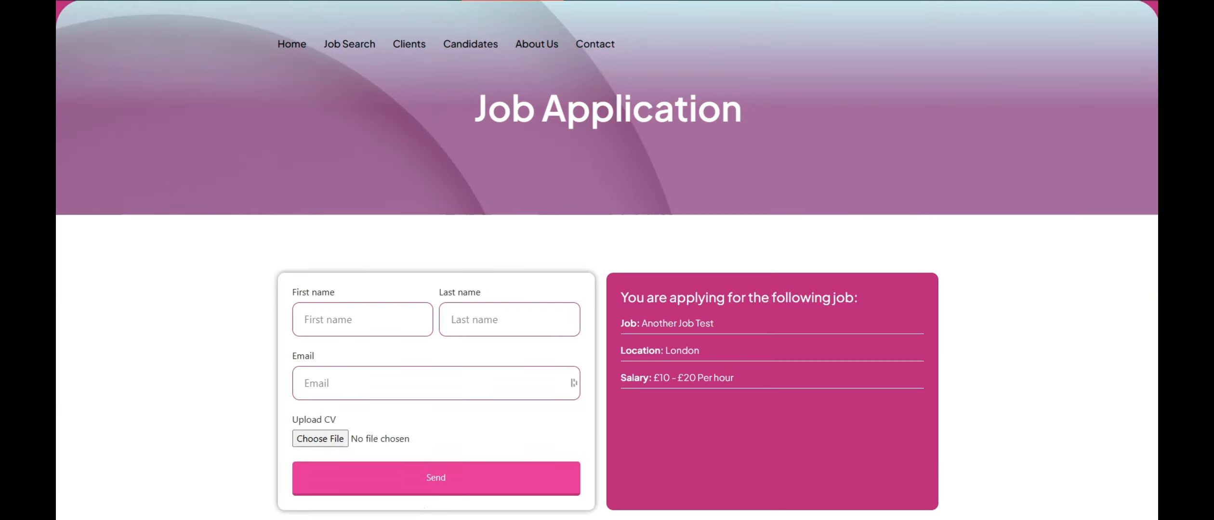
pyautogui.hotkey('alt', 'Left')
pyautogui.rightClick(471, 130)
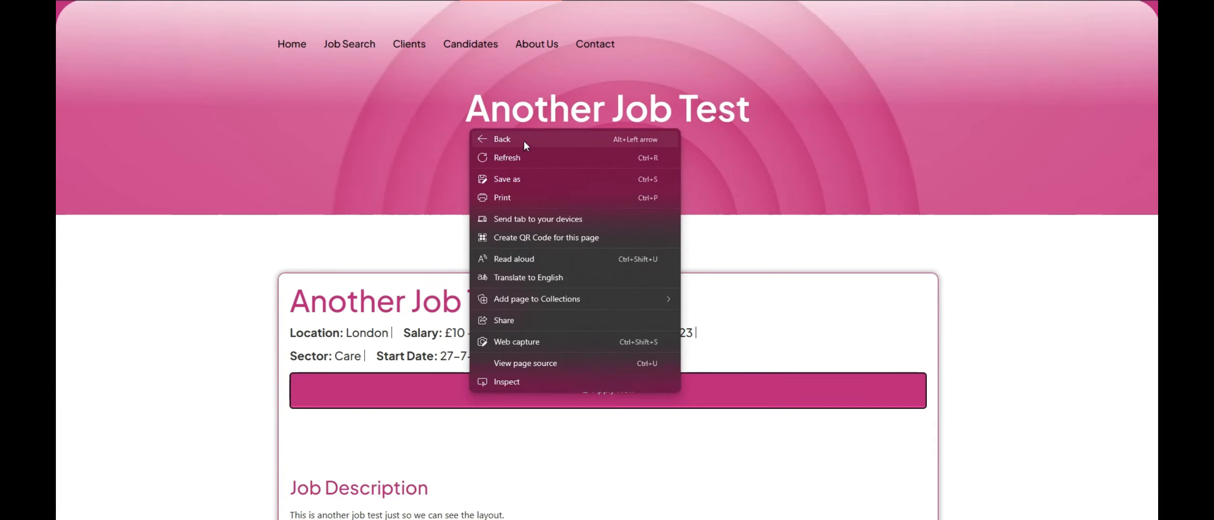
pyautogui.rightClick(571, 397)
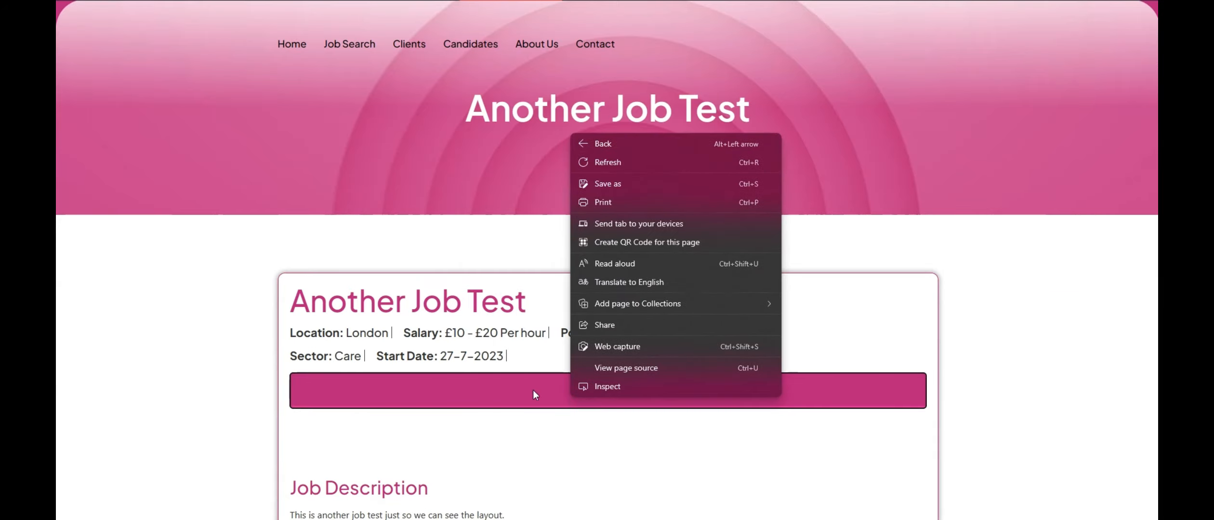
# Step: Open the settings of the form behind the Apply Now button in the Individual Jobs template
pyautogui.click(401, 120)
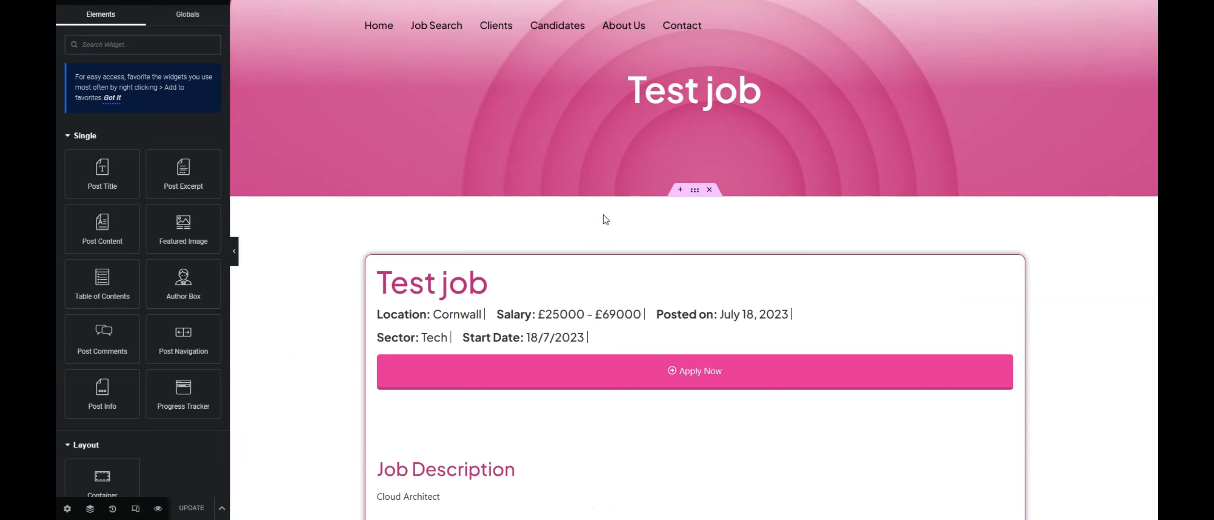
pyautogui.scroll(-3, 529, 159)
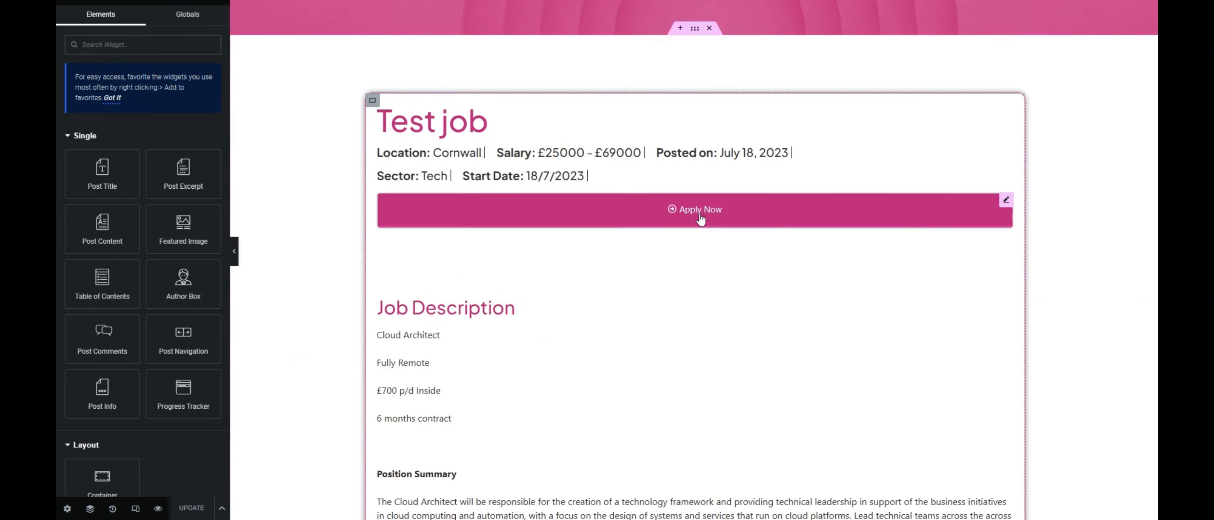
pyautogui.click(699, 216)
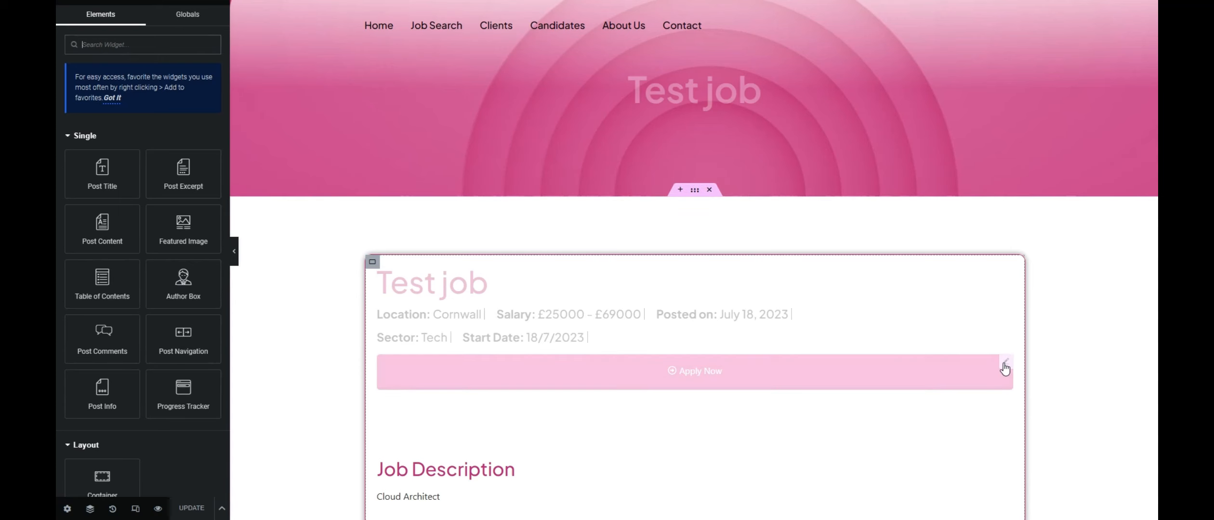
pyautogui.click(1006, 365)
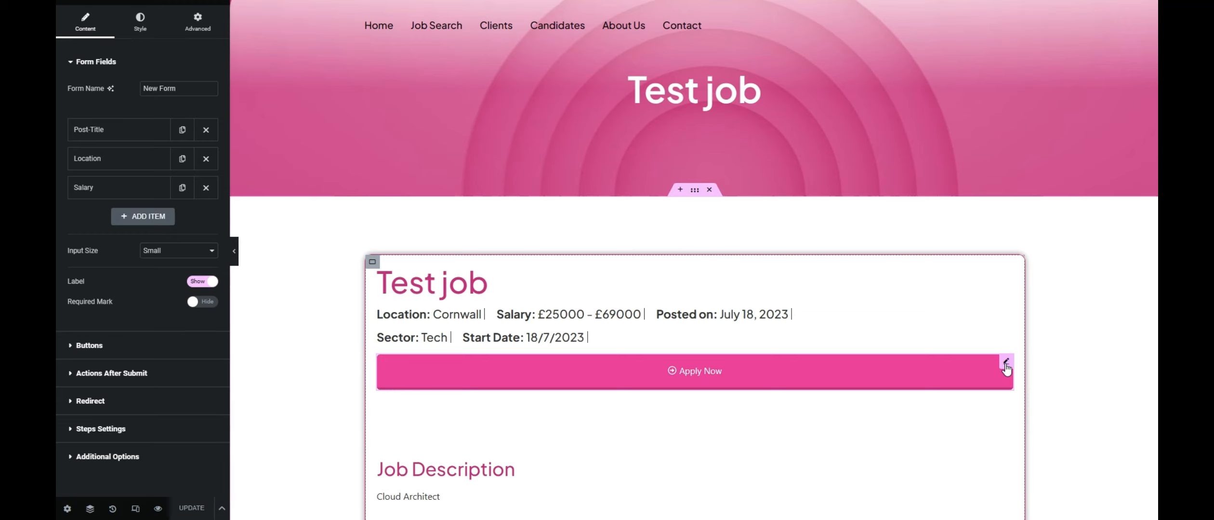
pyautogui.scroll(-3, 314, 274)
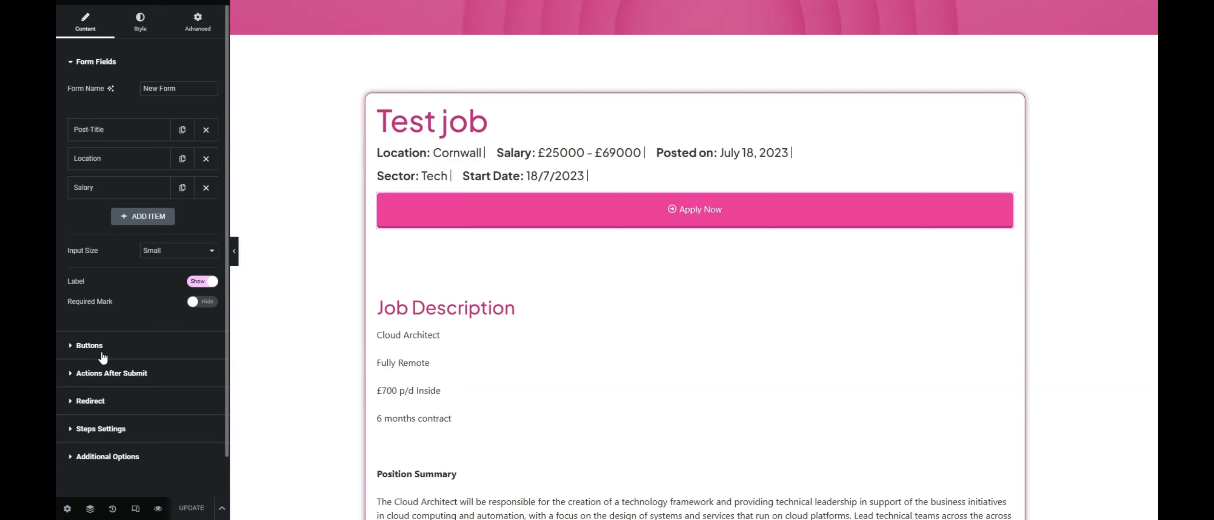
# Step: Inspect which Actions After Submit are set for the Apply Now form
pyautogui.click(74, 376)
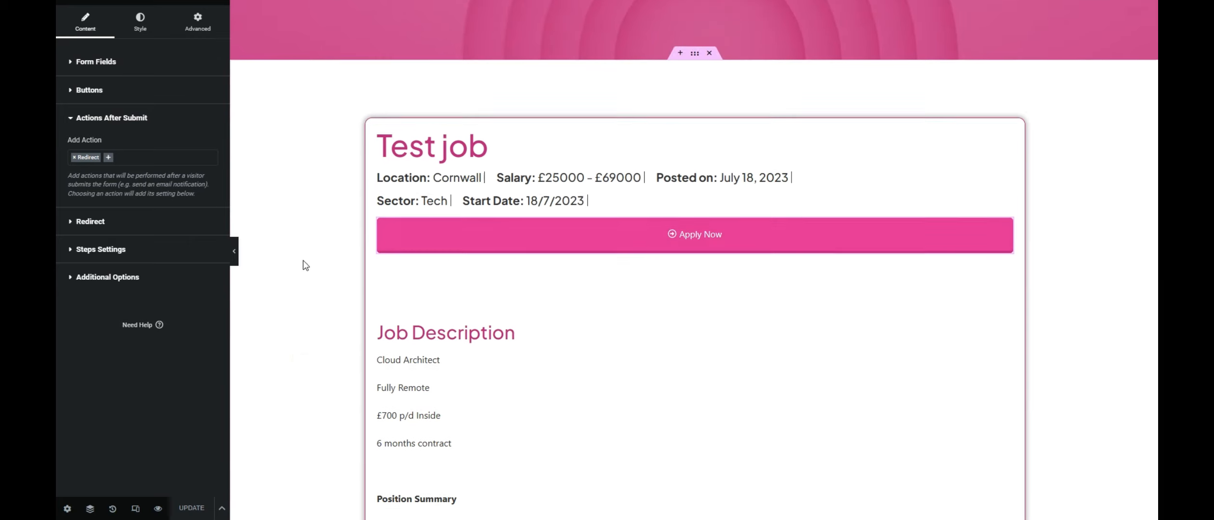
pyautogui.scroll(1, 304, 260)
pyautogui.click(149, 70)
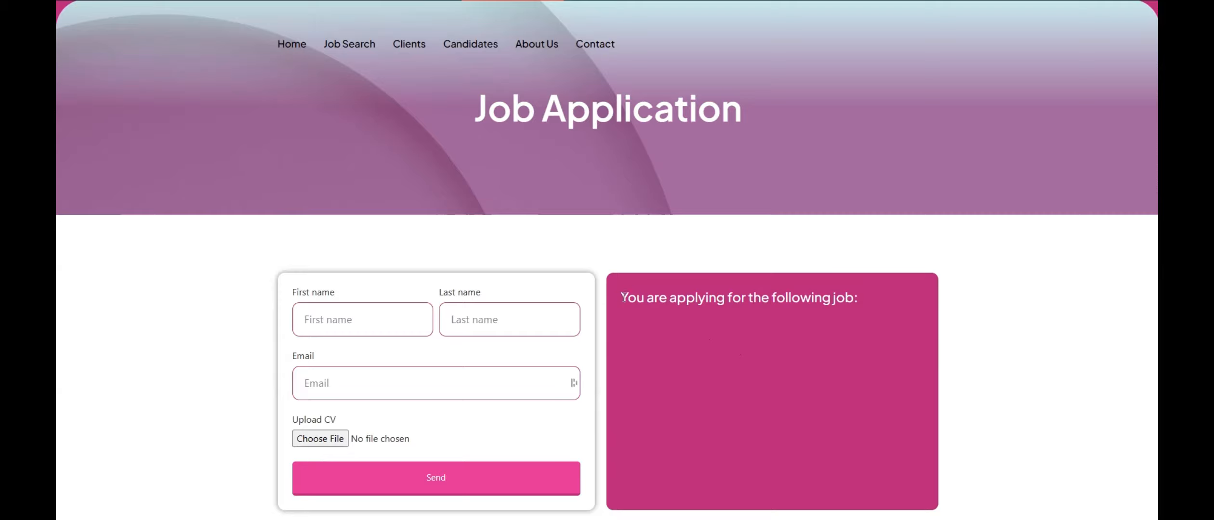
# Step: Examine the Job Application page, including the panel headed "You are applying for the following job:"
pyautogui.scroll(-2, 212, 260)
pyautogui.scroll(2, 222, 279)
pyautogui.moveTo(624, 296); pyautogui.dragTo(881, 301)
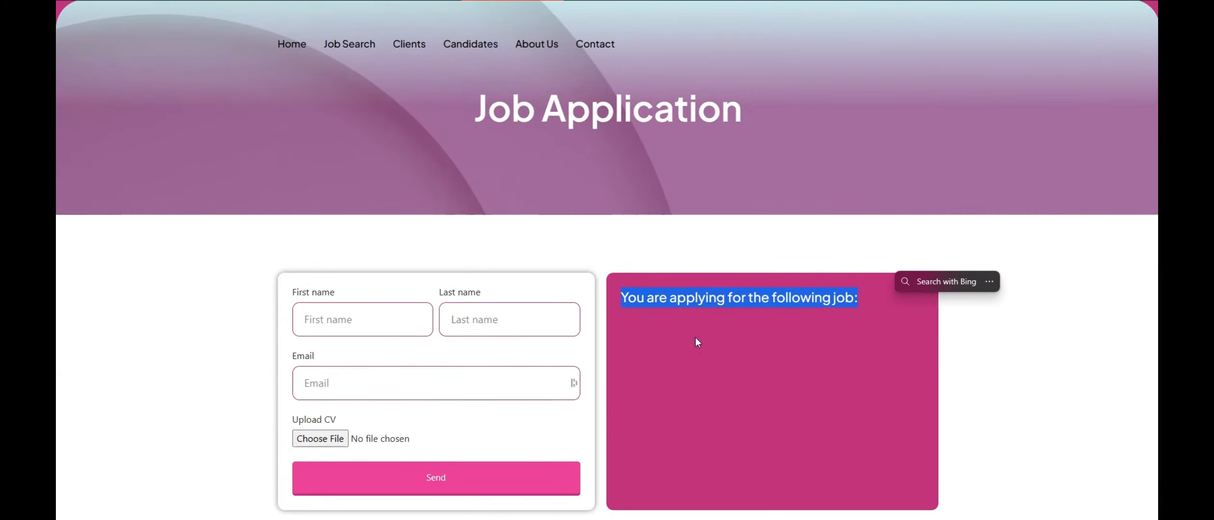
pyautogui.moveTo(707, 307); pyautogui.dragTo(748, 321)
pyautogui.click(811, 305)
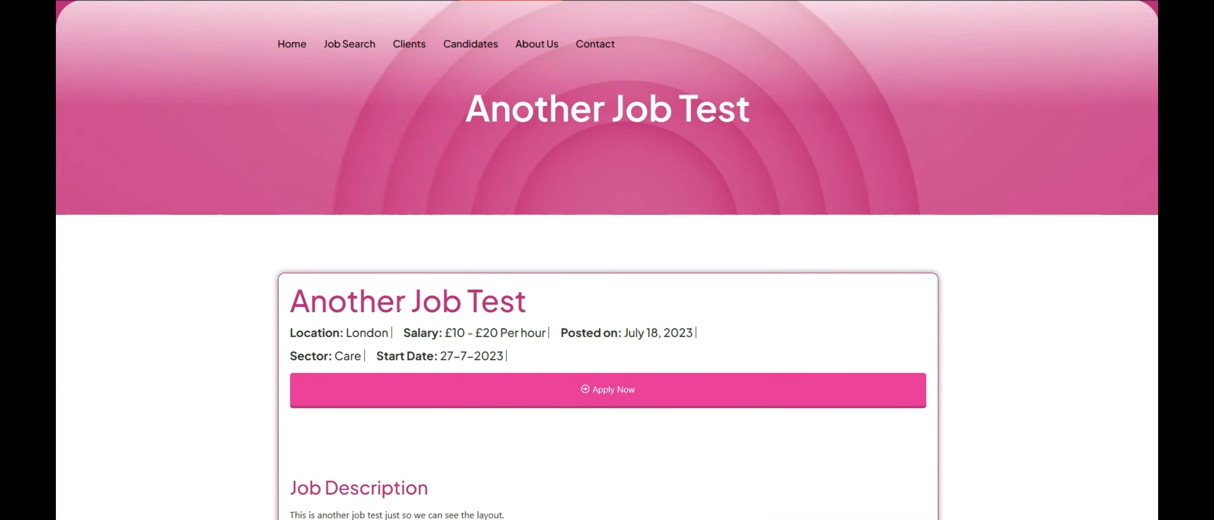
# Step: Go back from the Another Job Test page to the Job Search listings and look over the job cards
pyautogui.hotkey('alt', 'Left')
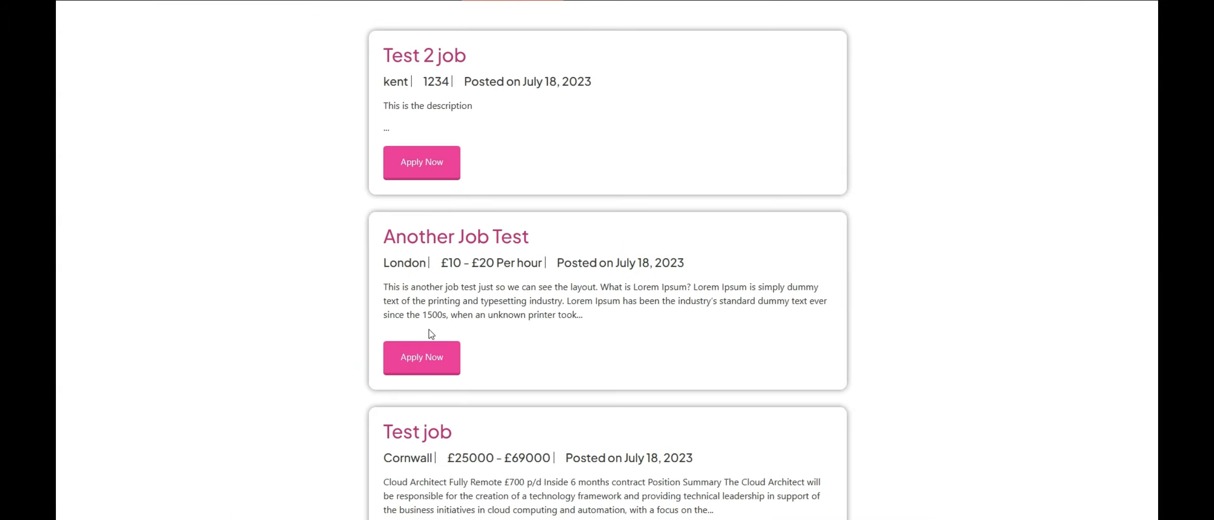
pyautogui.scroll(-3, 427, 359)
pyautogui.scroll(5, 420, 388)
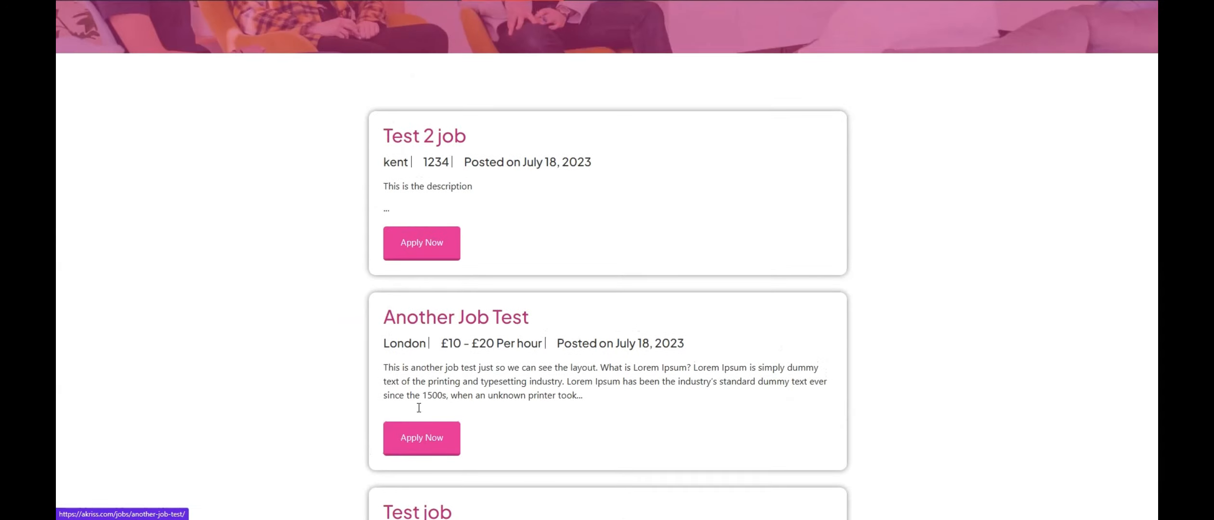
pyautogui.scroll(-3, 450, 350)
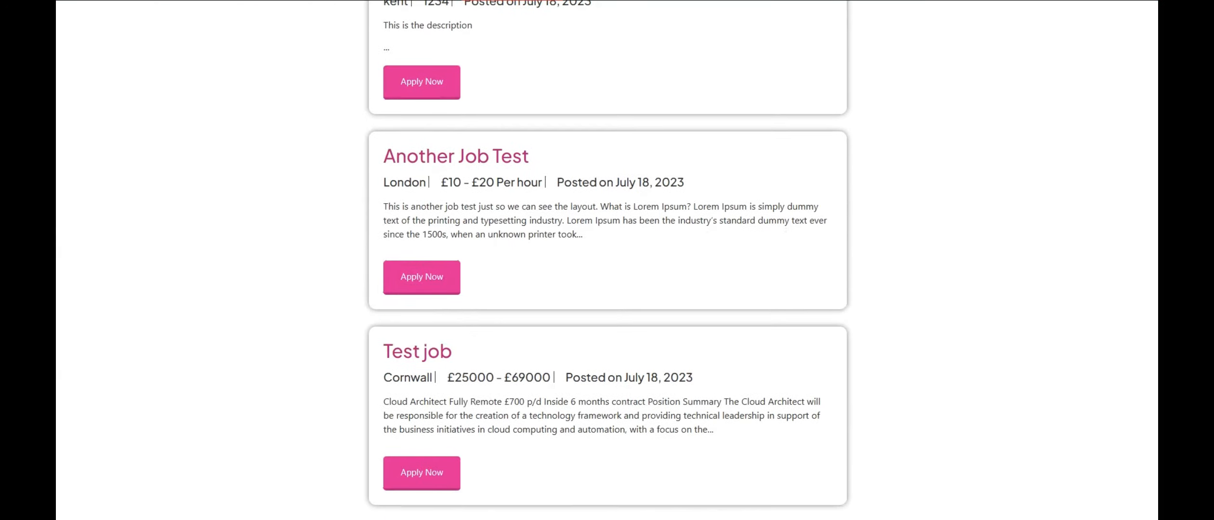
# Step: Look over the Job Application page's "You are applying for the following job:" panel and return to the Individual Jobs template editor
pyautogui.hotkey('ctrl', 'Tab')
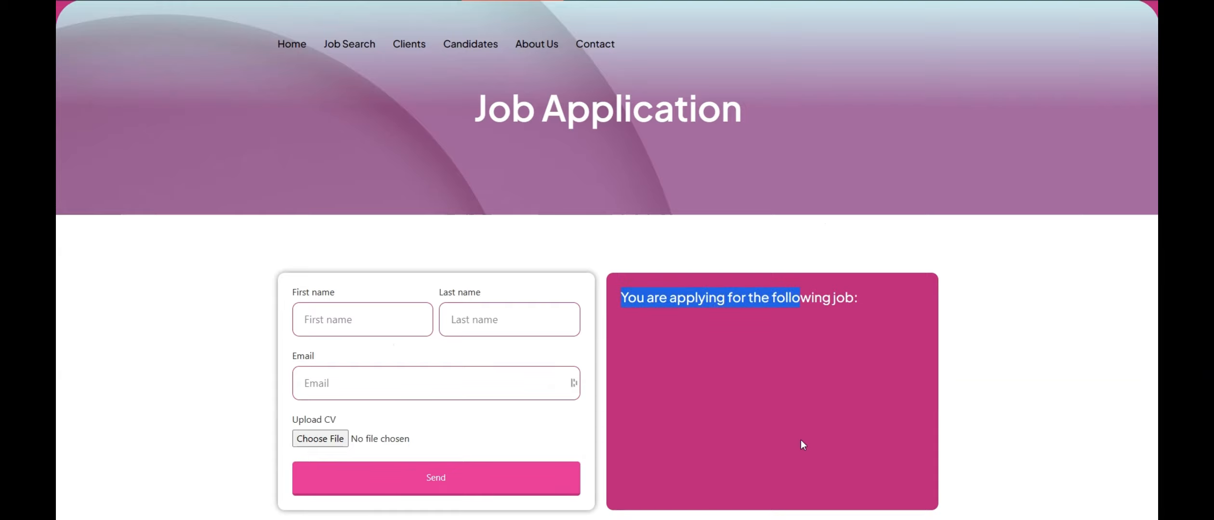
pyautogui.click(647, 389)
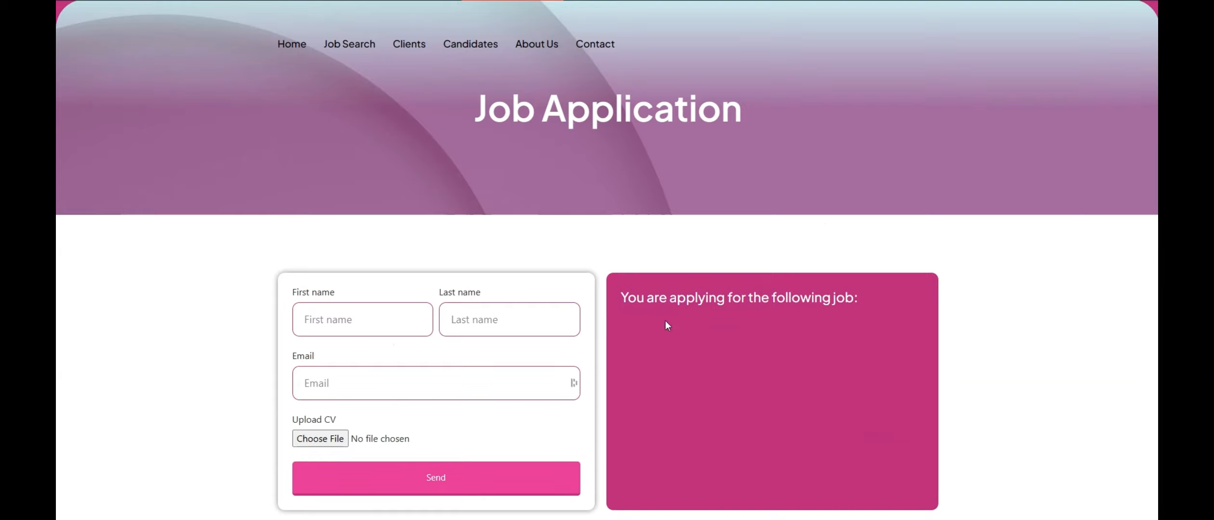
pyautogui.hotkey('ctrl', 'Tab')
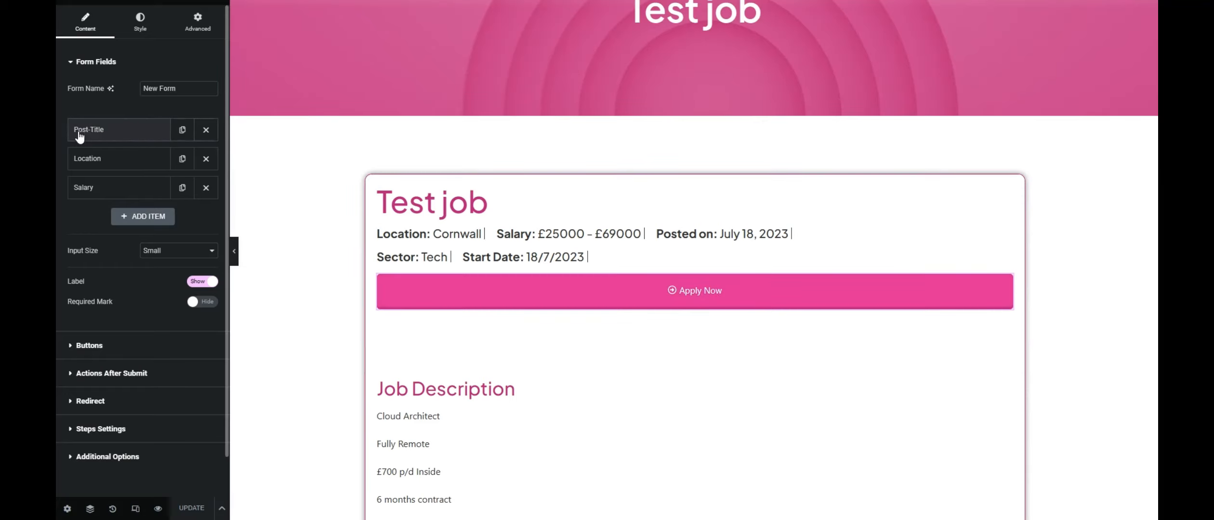
# Step: Inspect the Post-Title, Location and Salary fields of the Apply Now form, including Post-Title's advanced settings
pyautogui.click(130, 138)
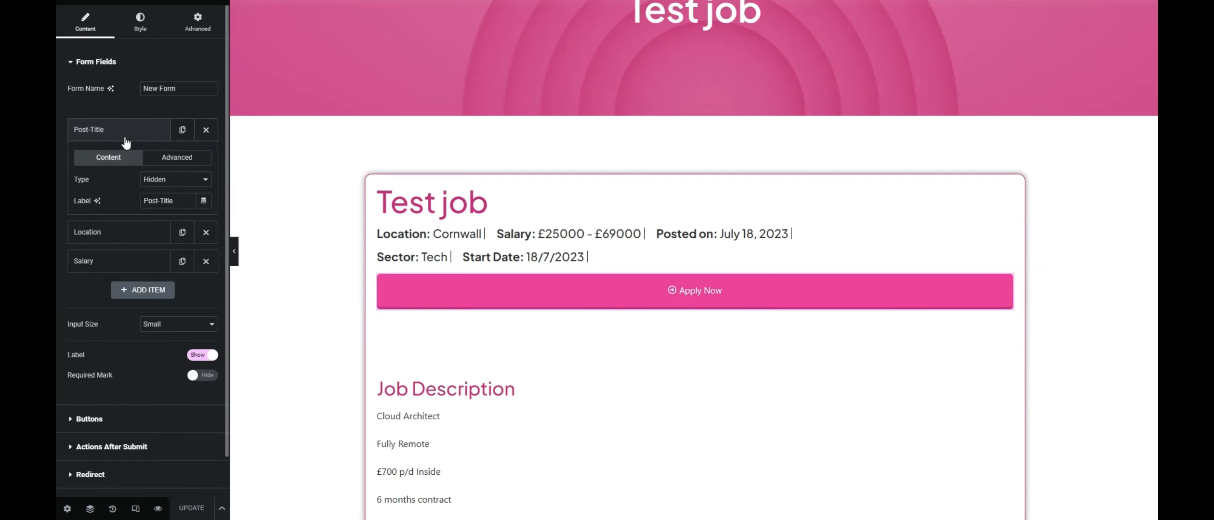
pyautogui.click(91, 235)
pyautogui.click(96, 263)
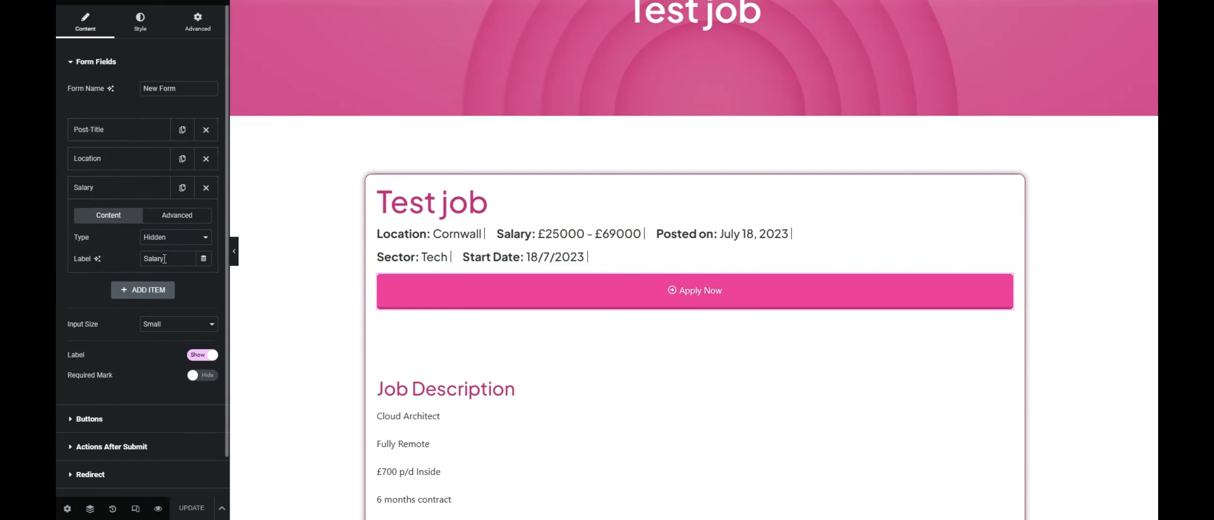
pyautogui.click(121, 188)
pyautogui.click(124, 133)
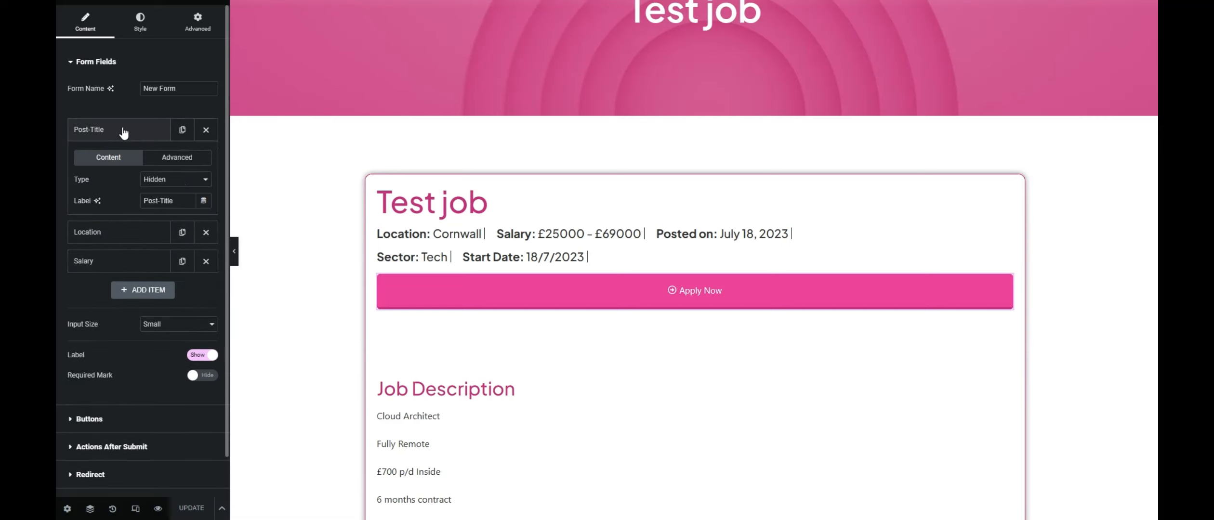
pyautogui.click(178, 158)
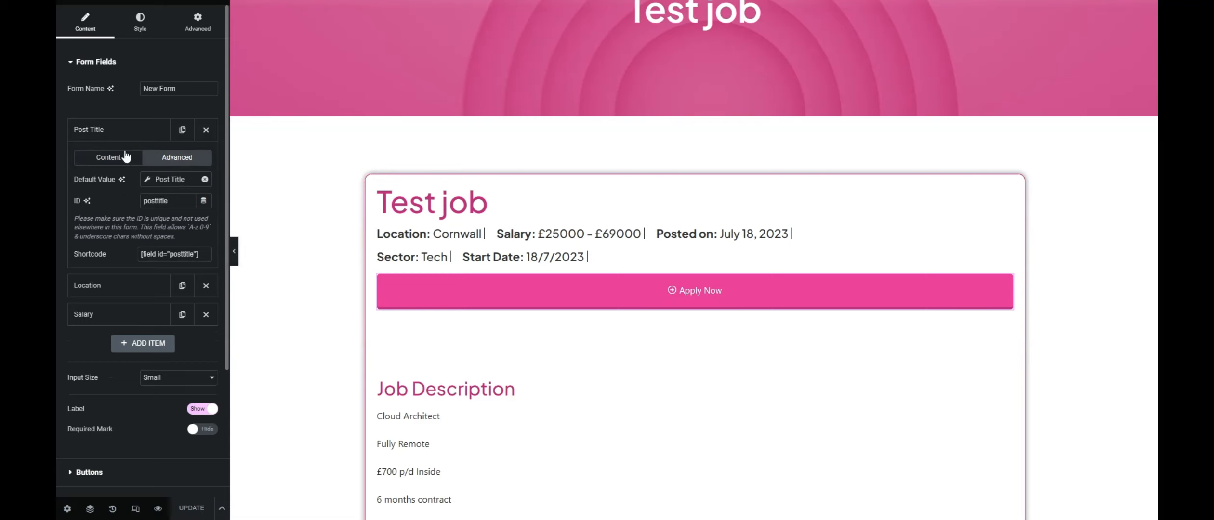
# Step: Set the type of the Apply Now form's Post-Title field to Text
pyautogui.click(110, 165)
pyautogui.click(164, 179)
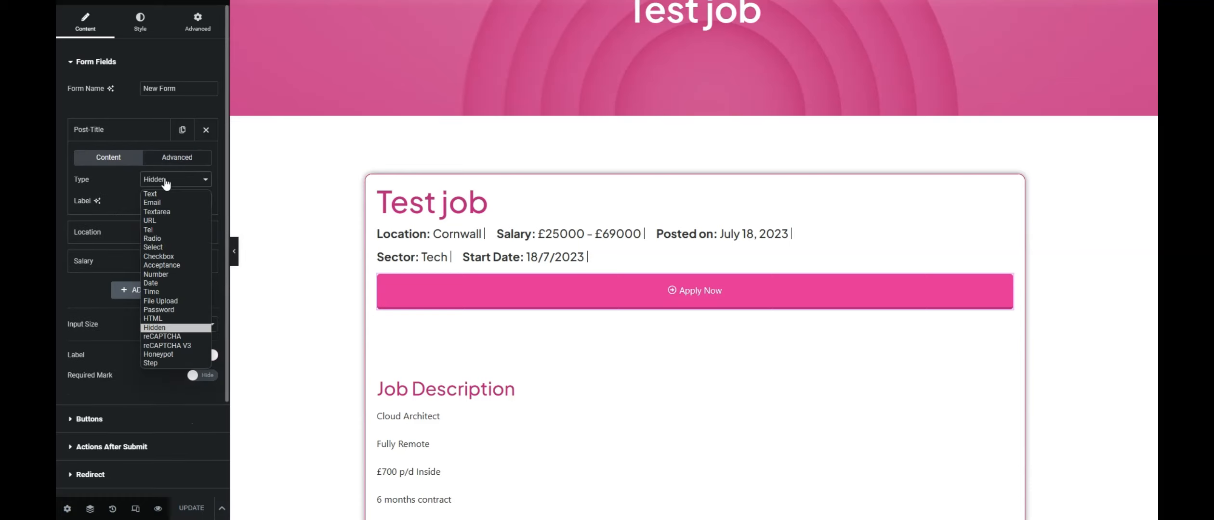
pyautogui.click(163, 193)
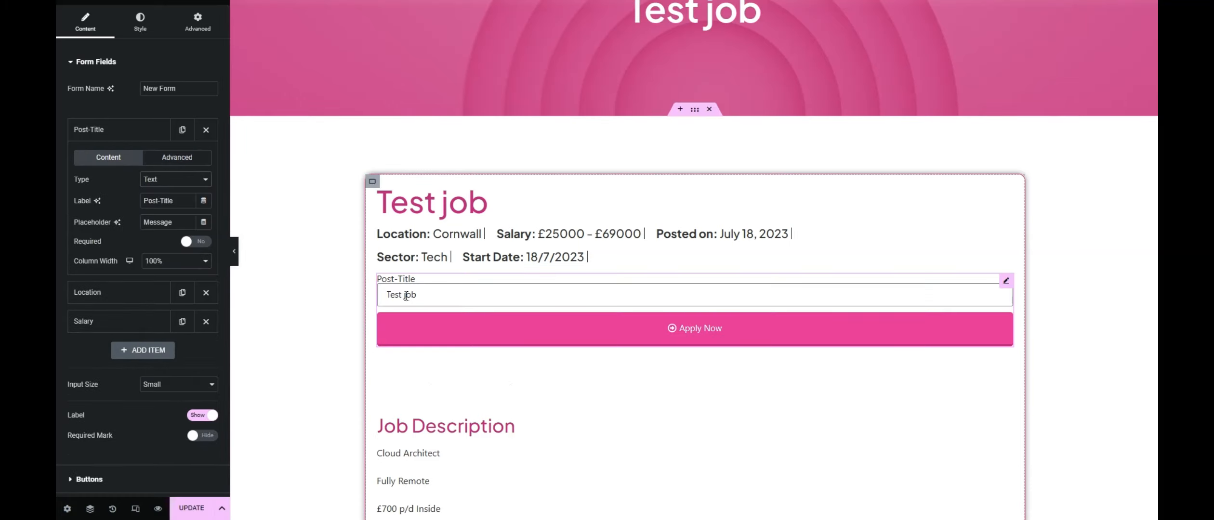
# Step: Clear the Post-Title field's default value and assign the Post Title dynamic tag to it again
pyautogui.click(167, 163)
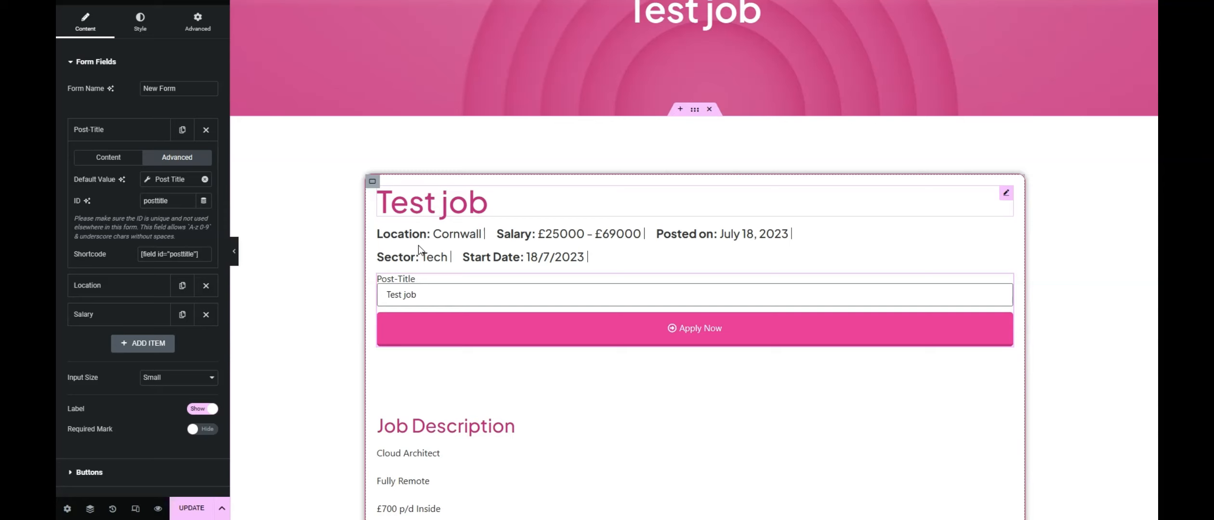
pyautogui.click(204, 180)
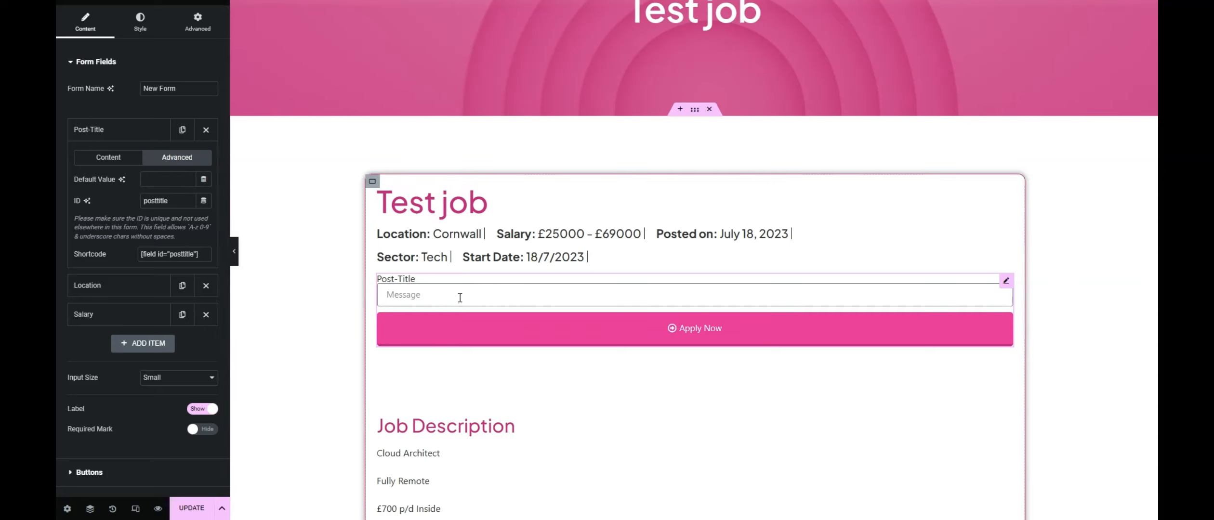
pyautogui.click(189, 179)
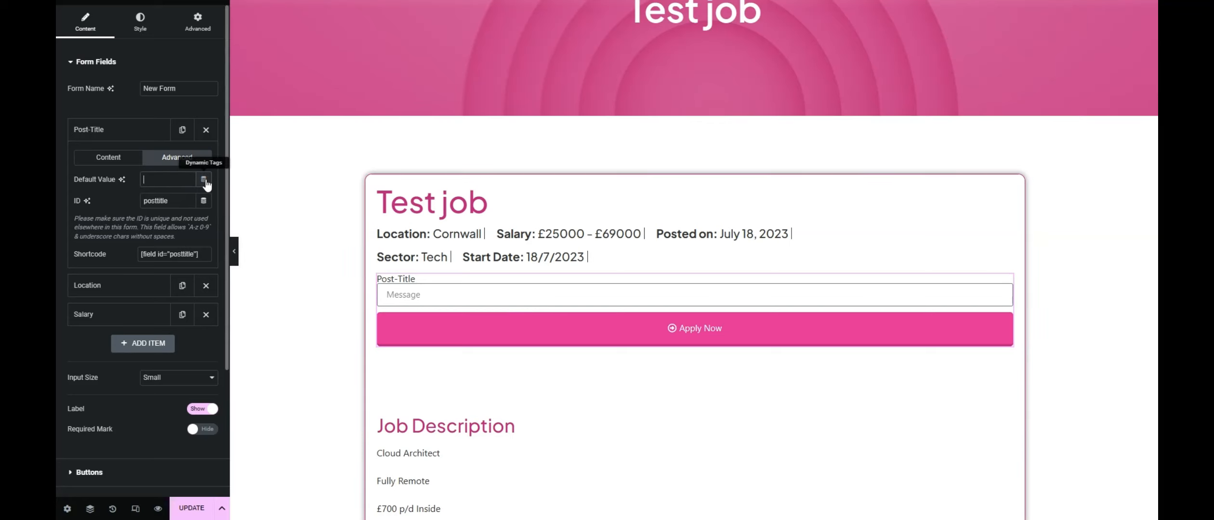
pyautogui.click(204, 180)
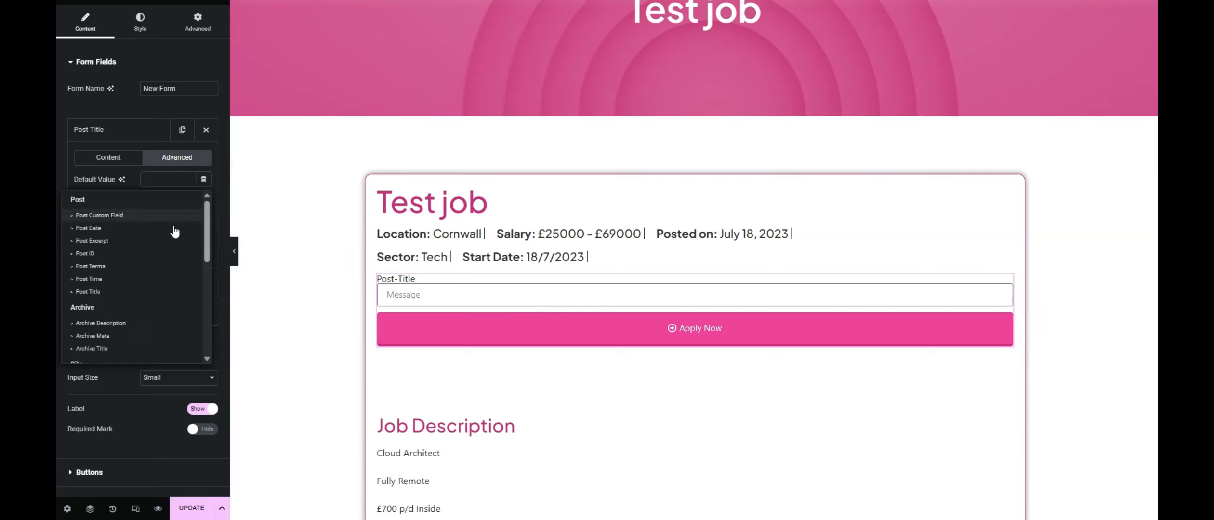
pyautogui.click(91, 292)
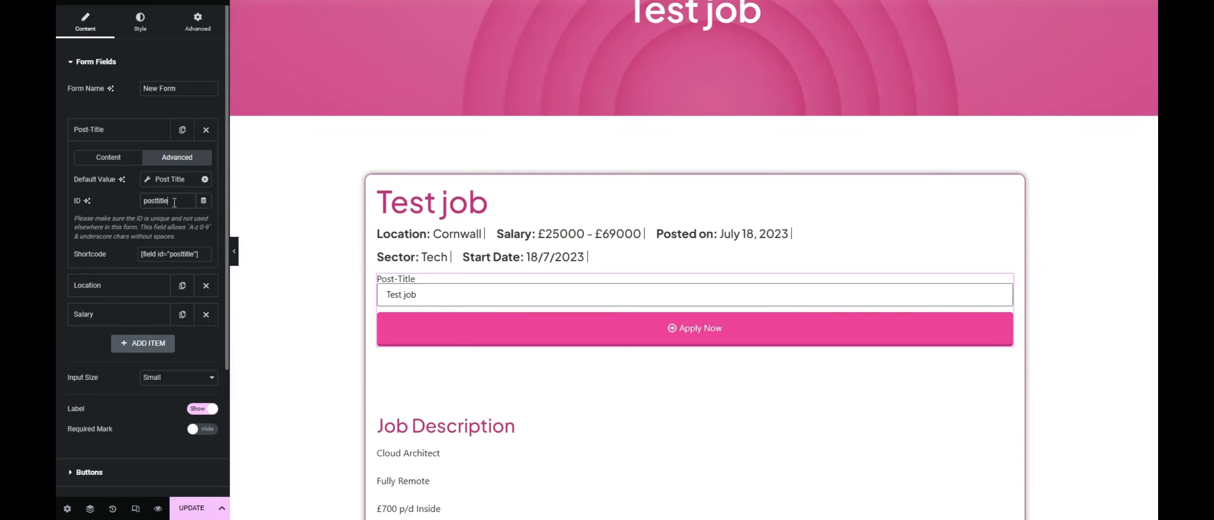
# Step: Examine the Post-Title field's ID and highlight its shortcode
pyautogui.moveTo(165, 200); pyautogui.dragTo(150, 199)
pyautogui.click(174, 203)
pyautogui.moveTo(202, 255); pyautogui.dragTo(129, 257)
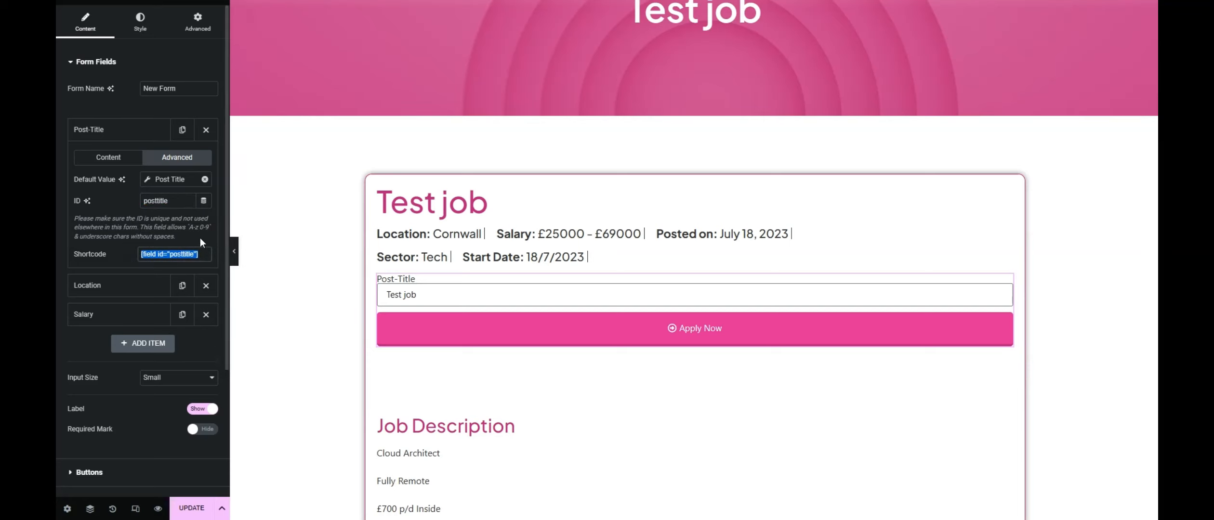
# Step: Inspect the Location field's advanced settings, including its ACF Field default value and its ID
pyautogui.click(143, 283)
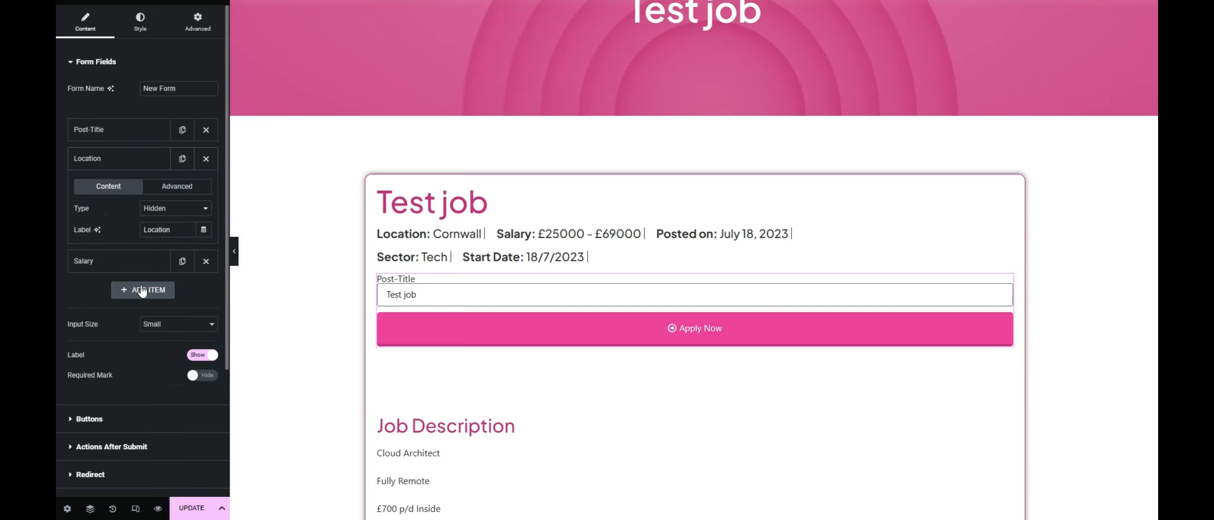
pyautogui.click(174, 190)
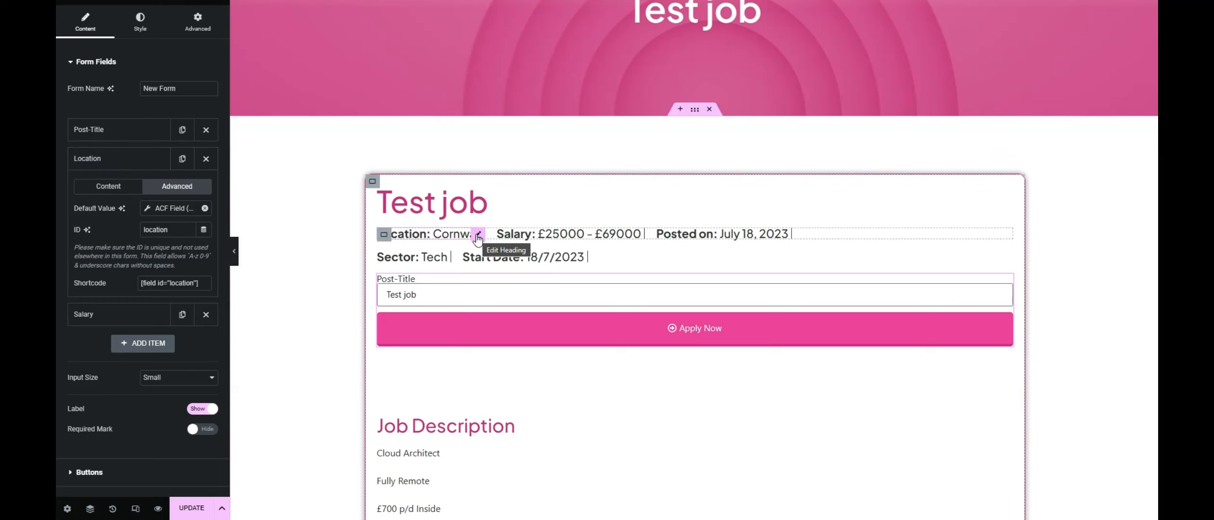
pyautogui.click(151, 212)
pyautogui.click(193, 310)
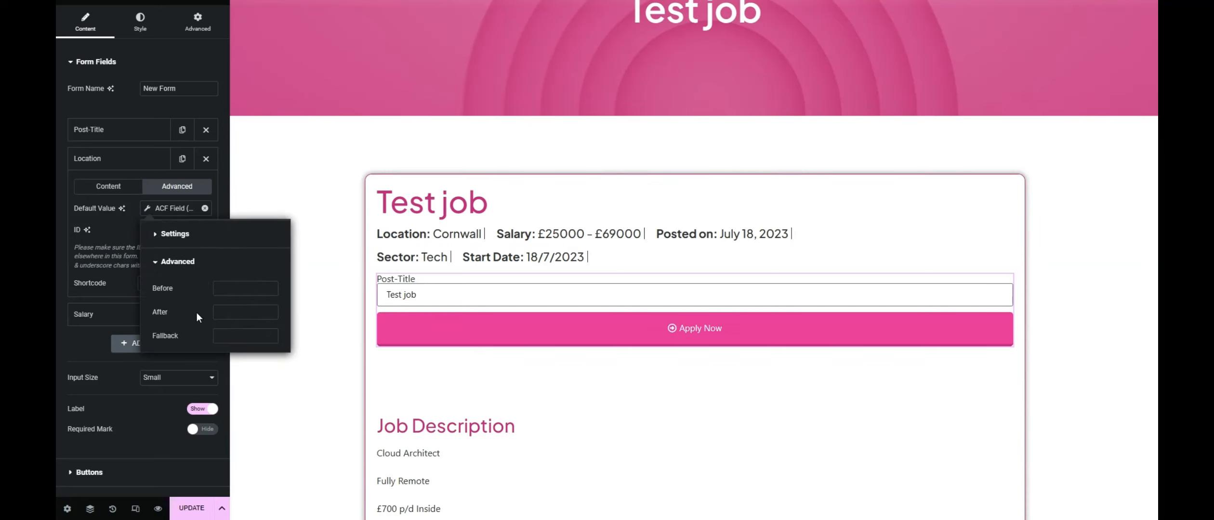
pyautogui.click(109, 222)
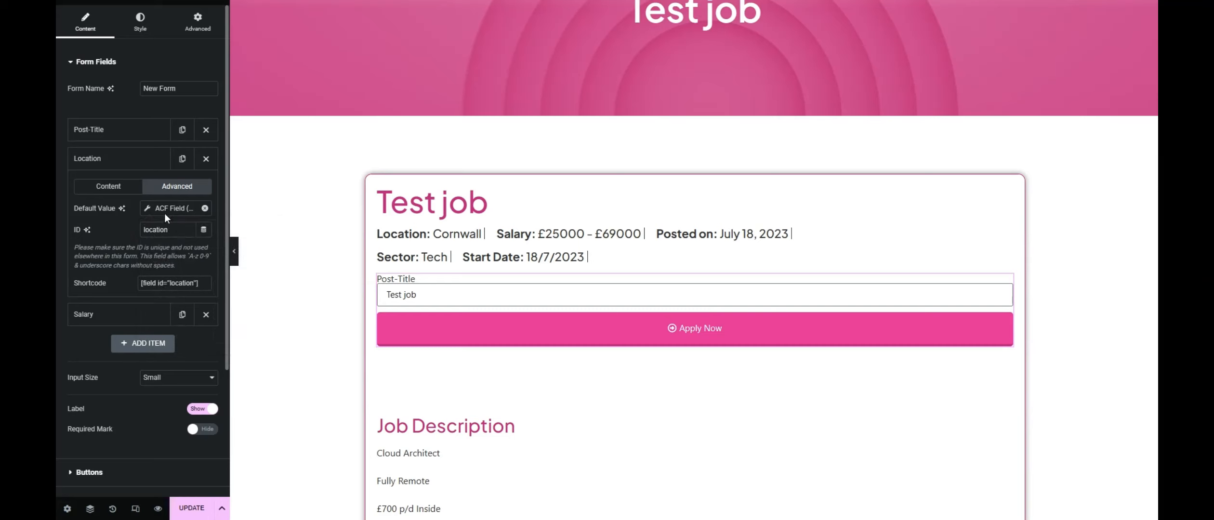
pyautogui.doubleClick(172, 229)
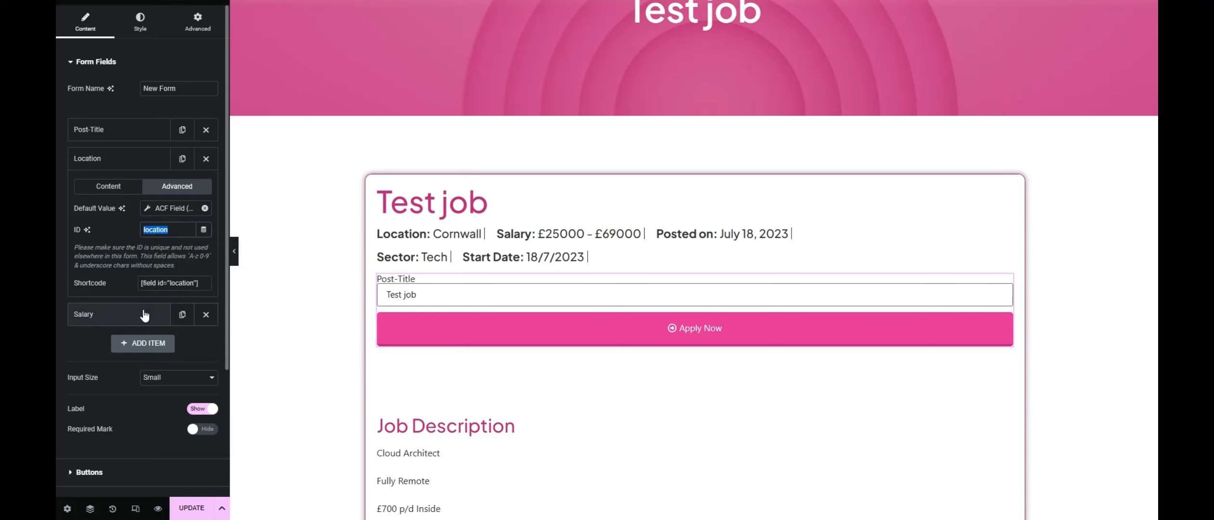
# Step: Set the Post-Title field's type to Hidden and view its advanced settings
pyautogui.click(139, 130)
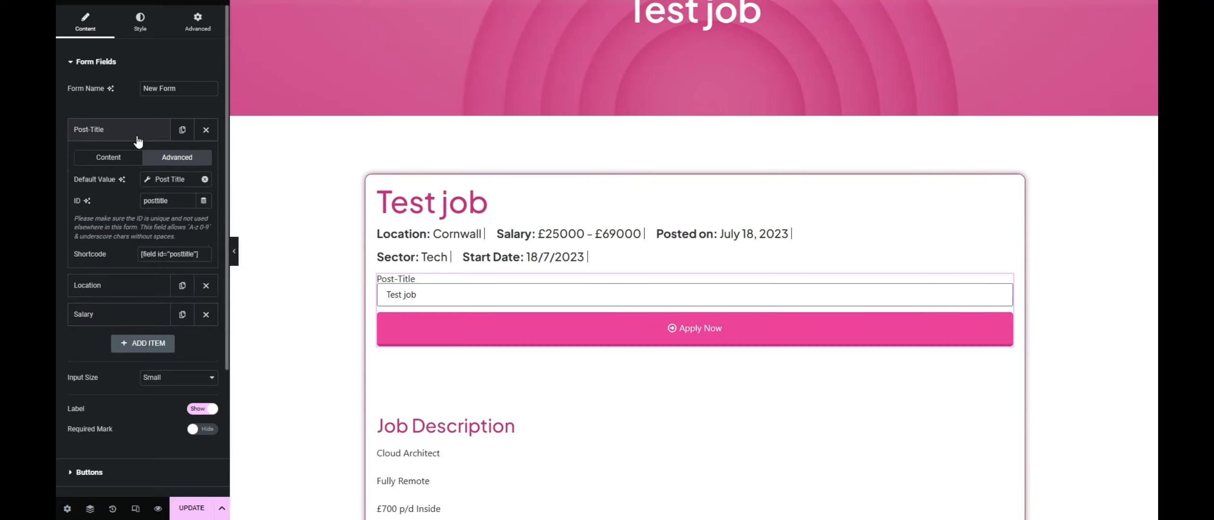
pyautogui.click(108, 157)
pyautogui.click(176, 180)
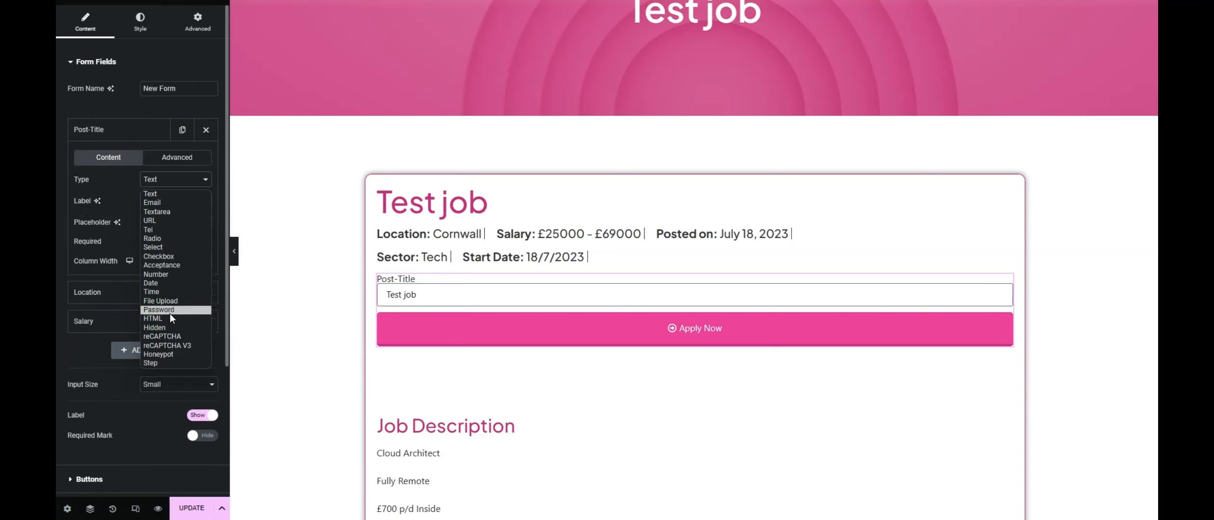
pyautogui.click(168, 327)
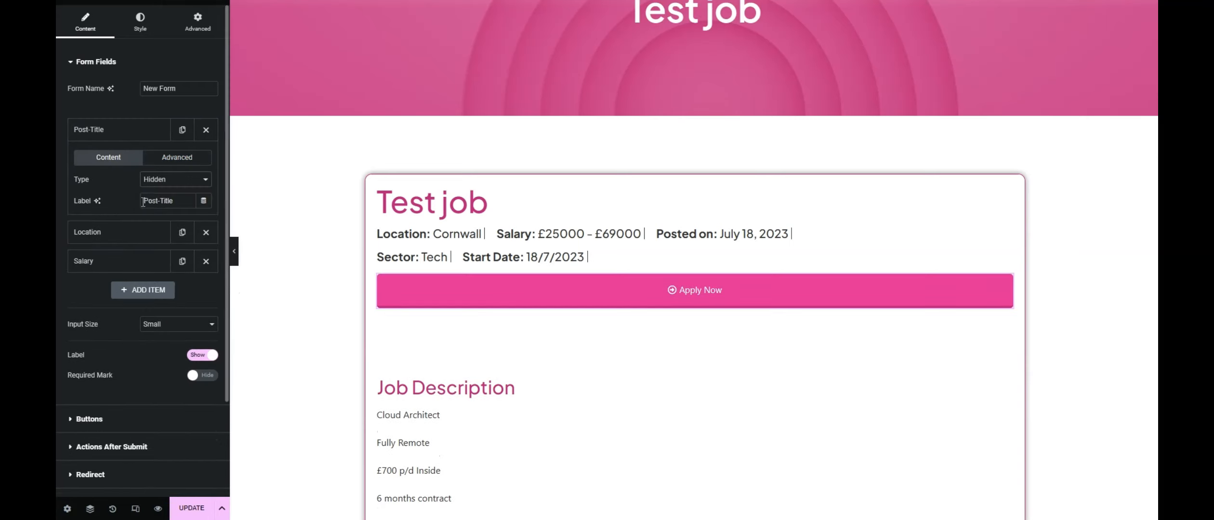
pyautogui.click(164, 158)
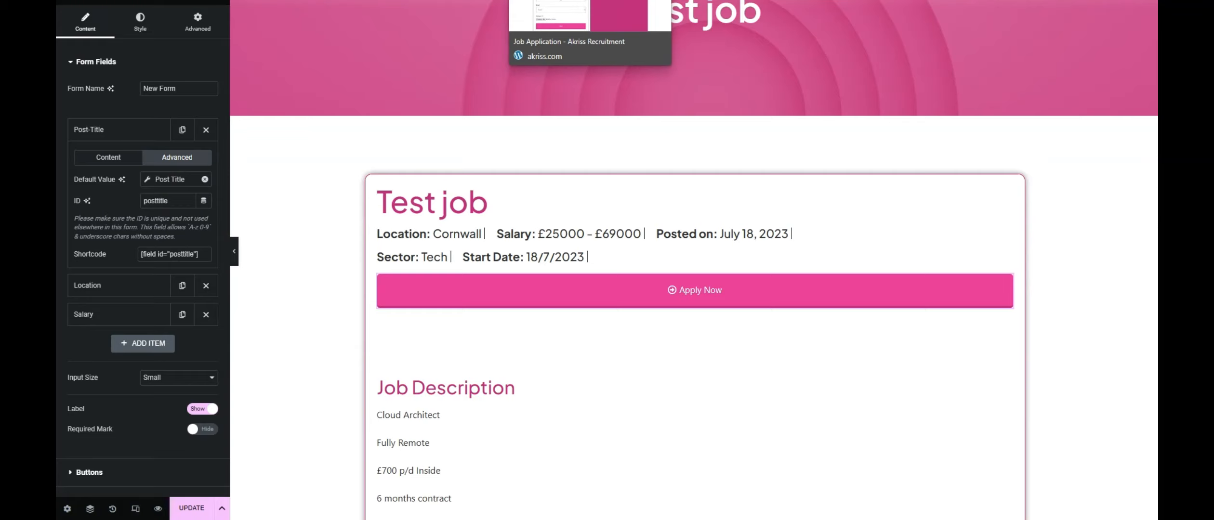
# Step: In the Job Application page's Application form, set the type of the Job applied for field to Text
pyautogui.click(590, 0)
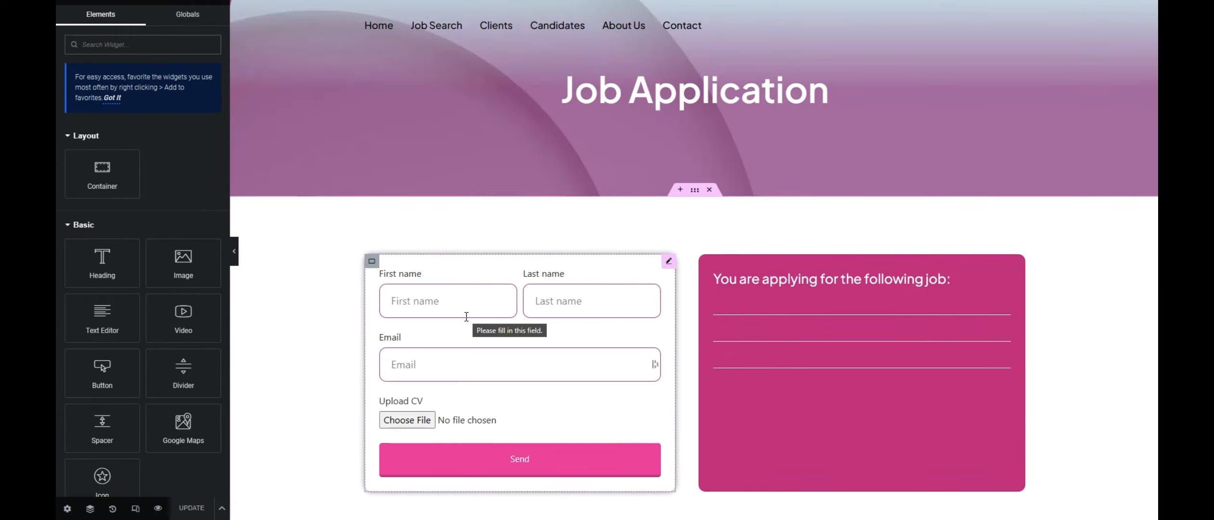
pyautogui.click(669, 261)
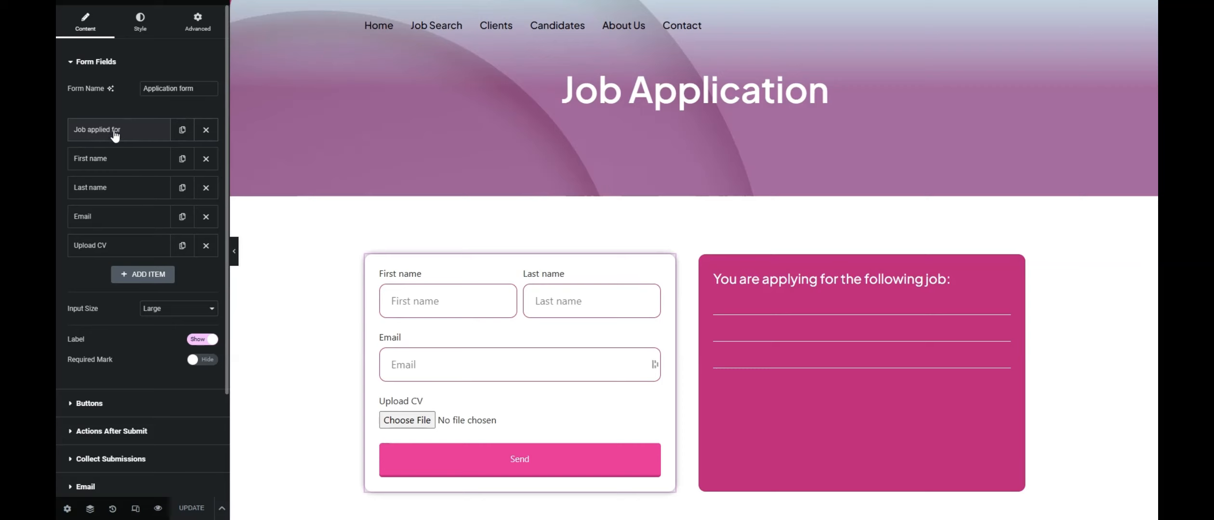
pyautogui.click(137, 137)
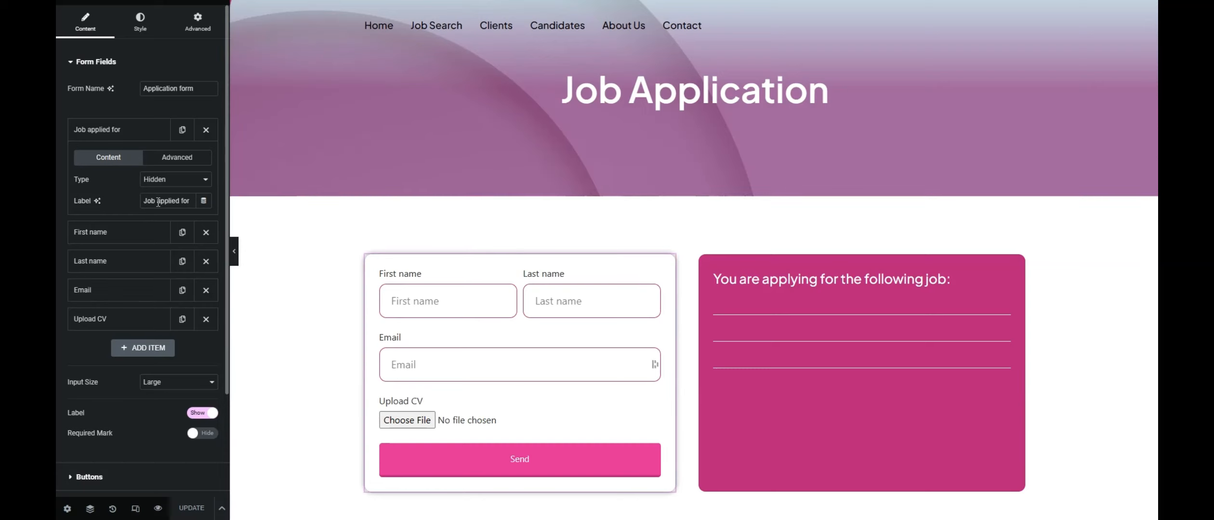
pyautogui.click(163, 179)
pyautogui.click(154, 194)
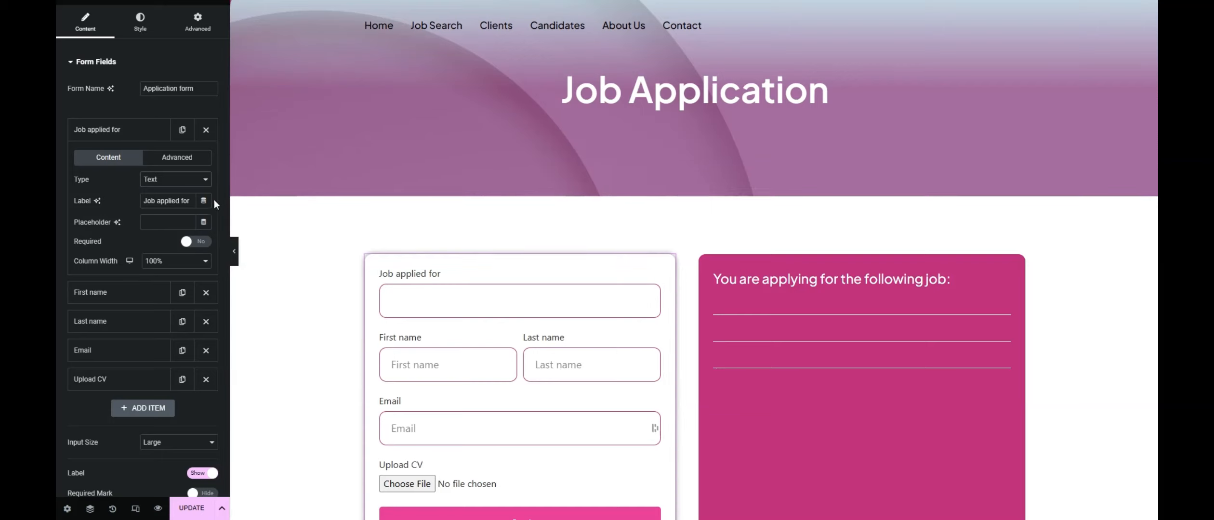
# Step: Check the Job applied for field's default value settings, clear the value and assign the Request Parameter dynamic tag again
pyautogui.click(170, 163)
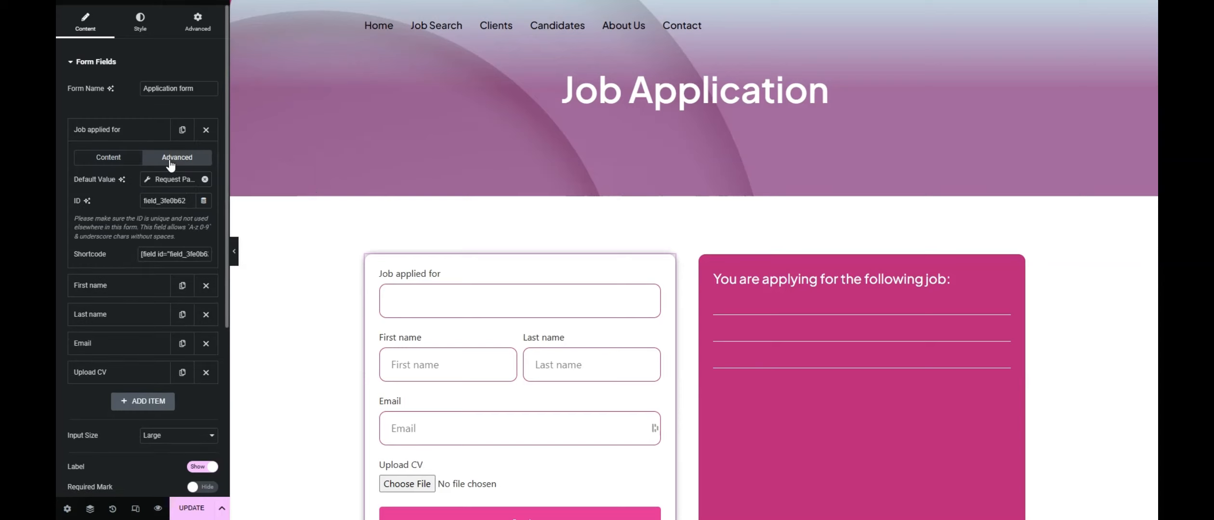
pyautogui.click(149, 181)
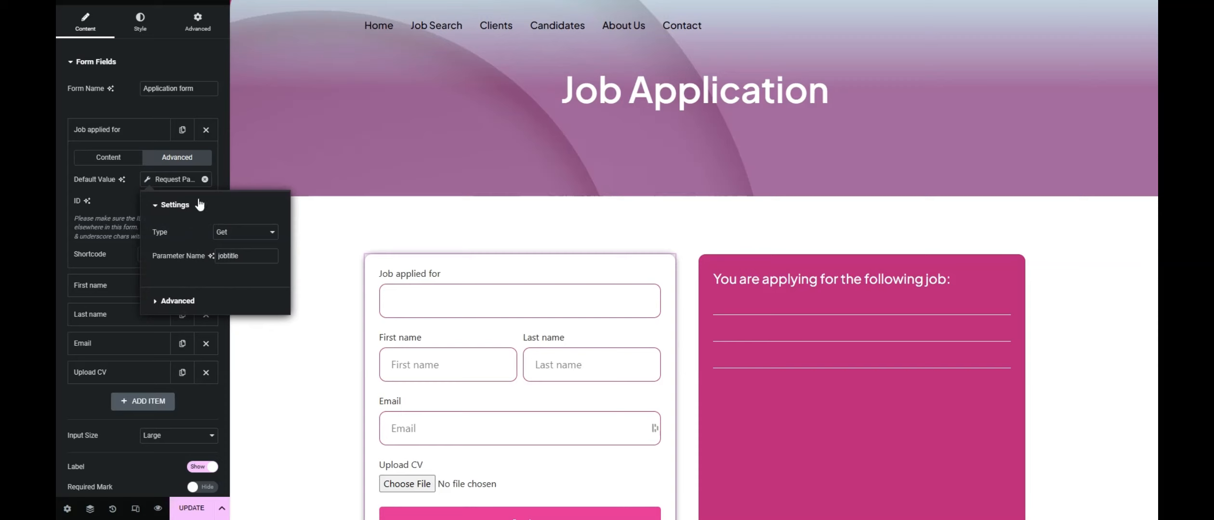
pyautogui.click(204, 179)
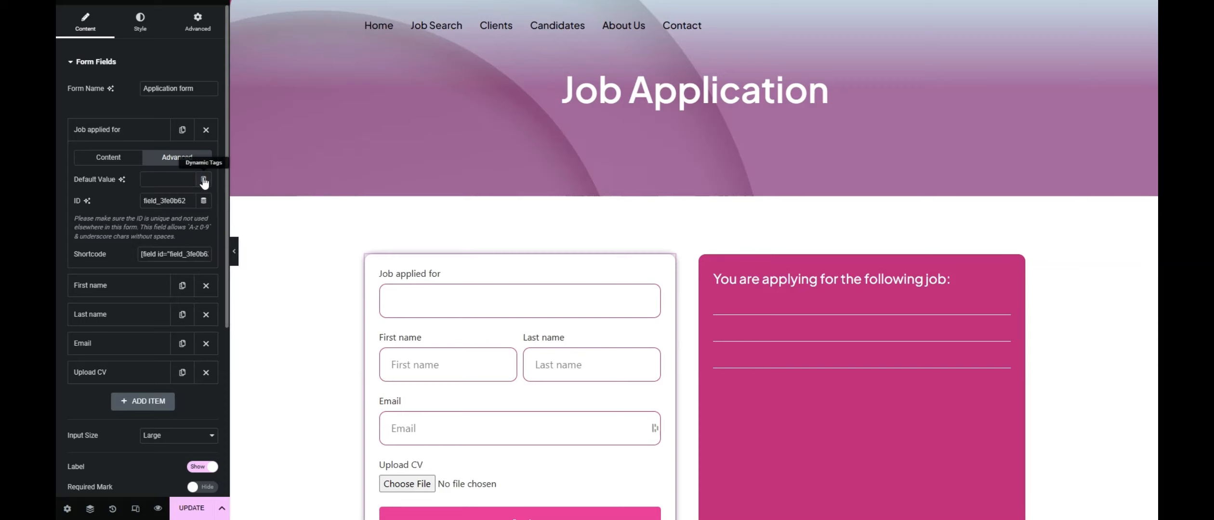
pyautogui.click(204, 180)
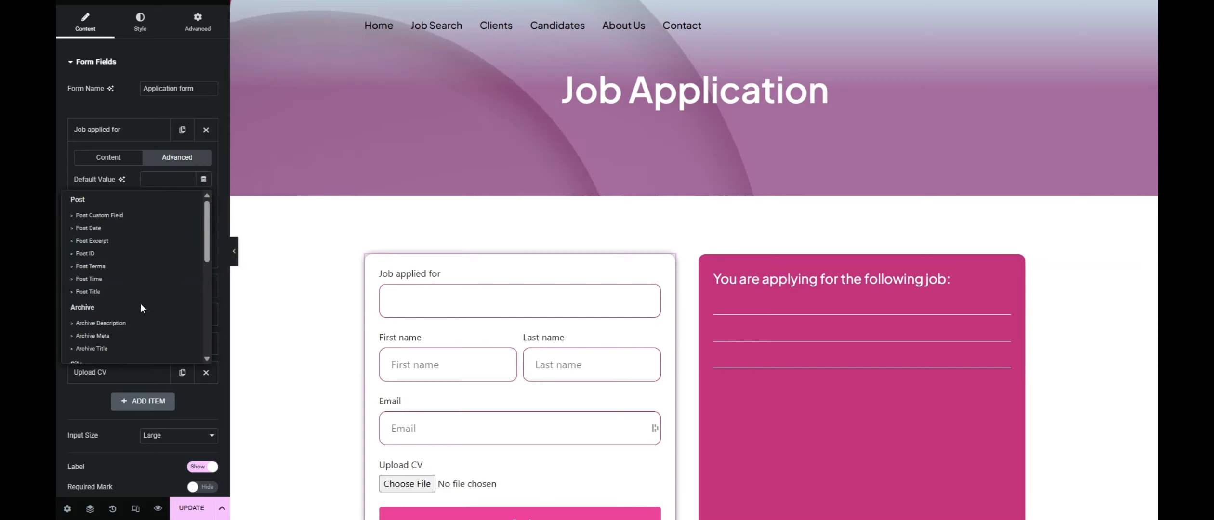
pyautogui.scroll(-3, 114, 303)
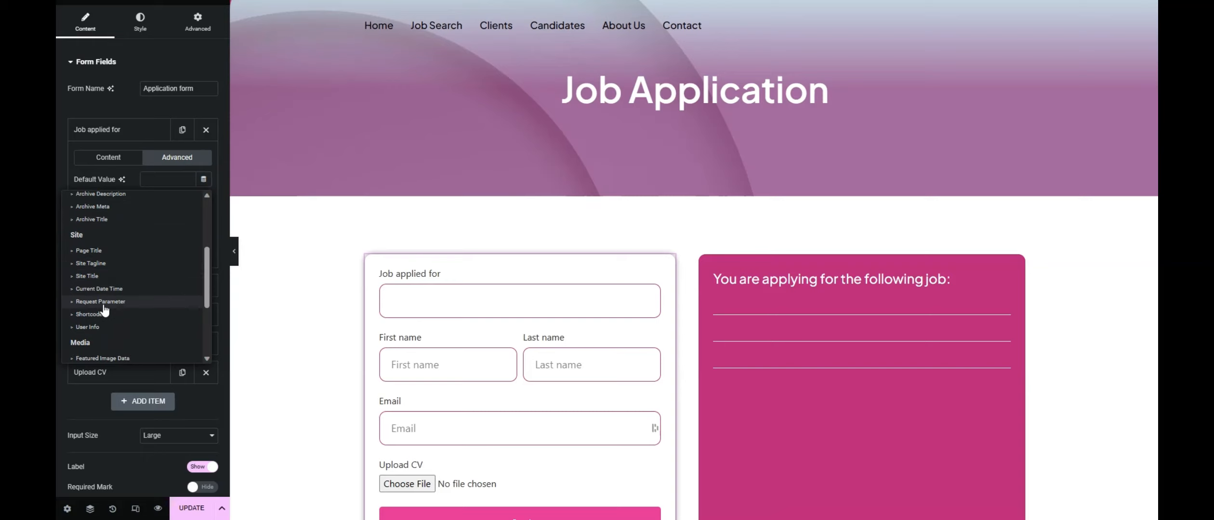
pyautogui.click(101, 302)
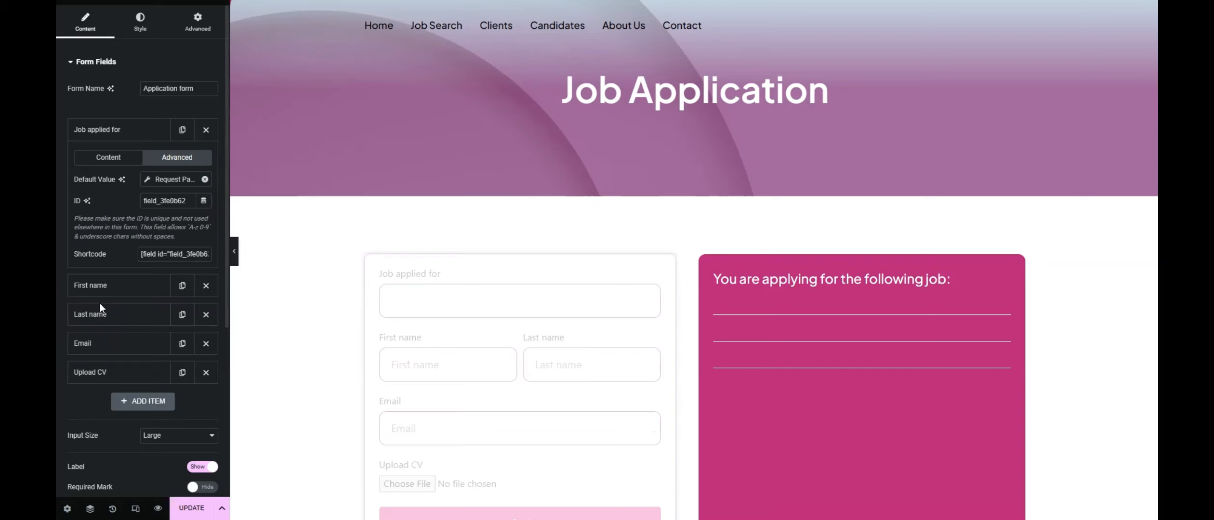
# Step: In the Job applied for field's Request Parameter settings, choose the Get type and open the parameter name for editing
pyautogui.click(149, 180)
pyautogui.click(240, 236)
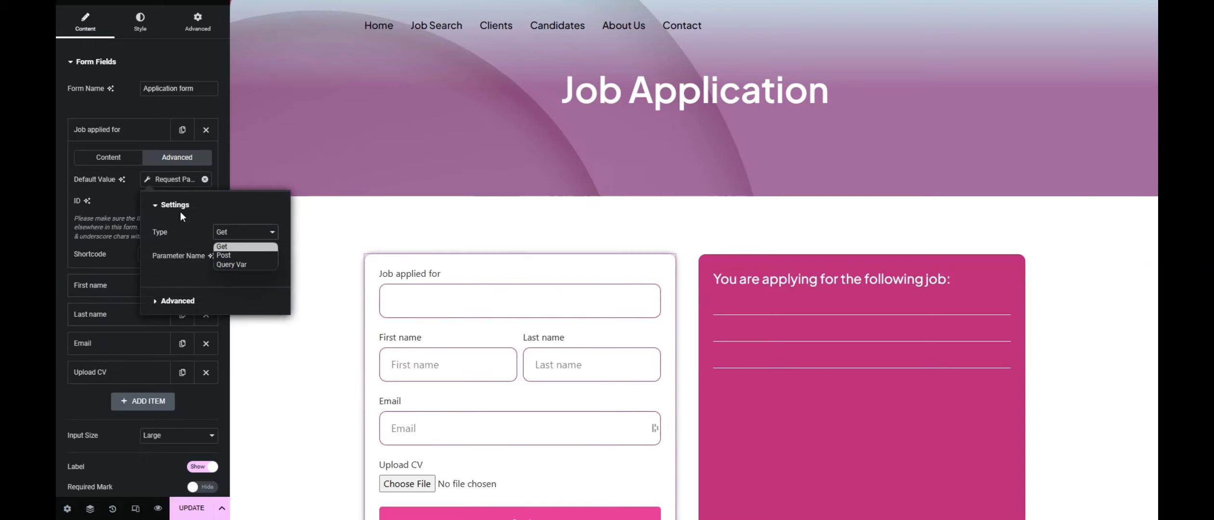
pyautogui.click(234, 246)
pyautogui.click(239, 256)
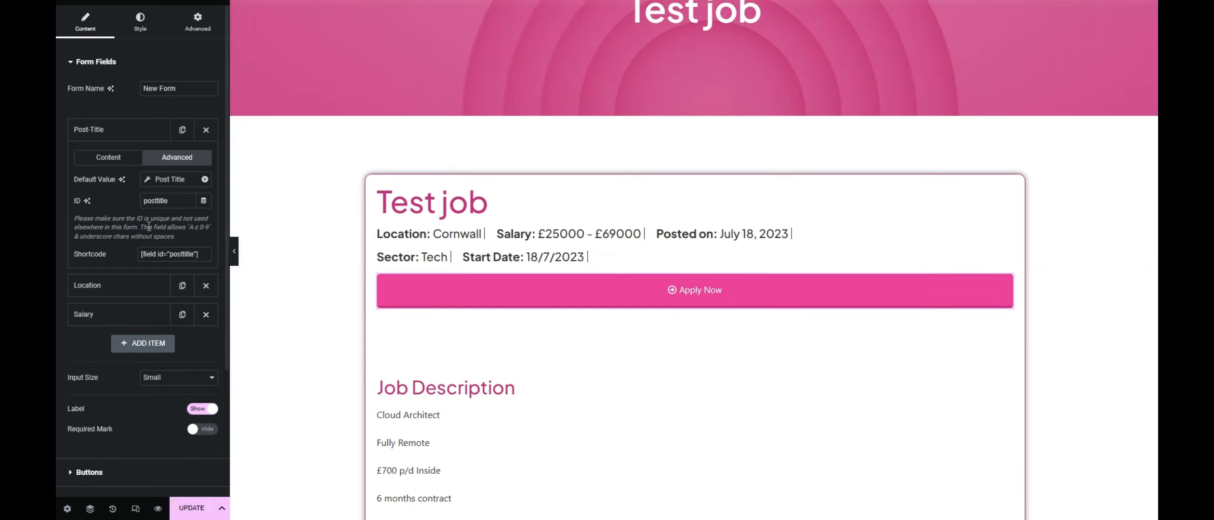
# Step: In the Apply Now form, examine the Post-Title field's ID and the Location field's advanced settings
pyautogui.doubleClick(154, 200)
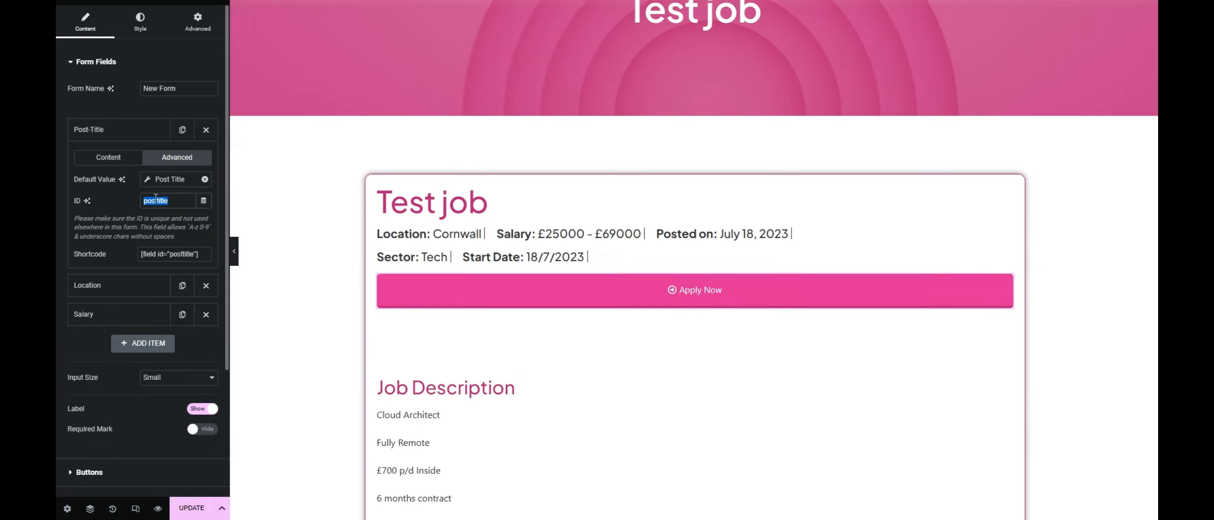
pyautogui.rightClick(155, 199)
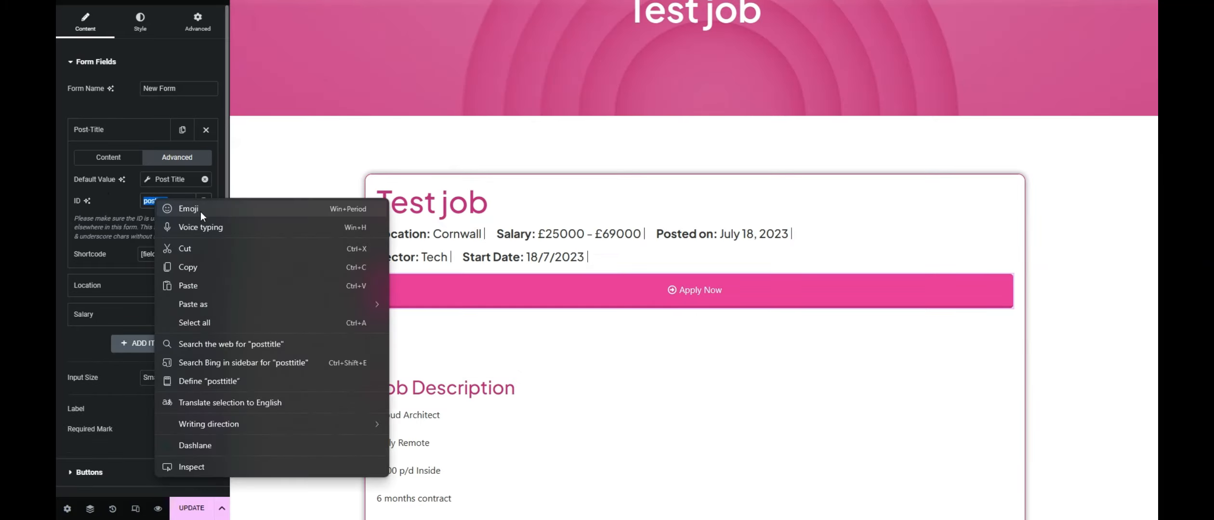
pyautogui.click(117, 197)
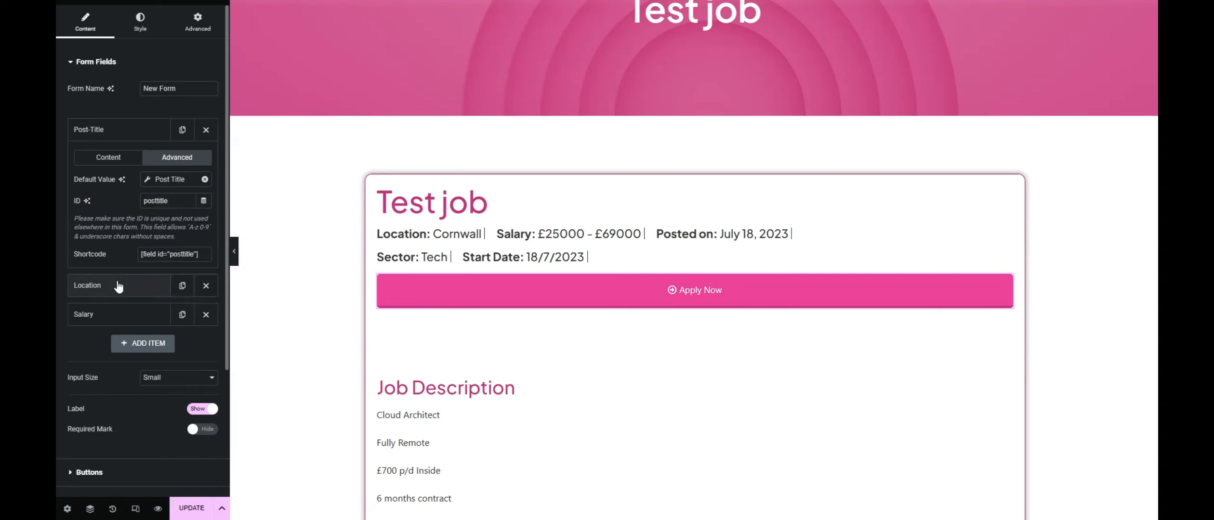
pyautogui.scroll(-3, 117, 293)
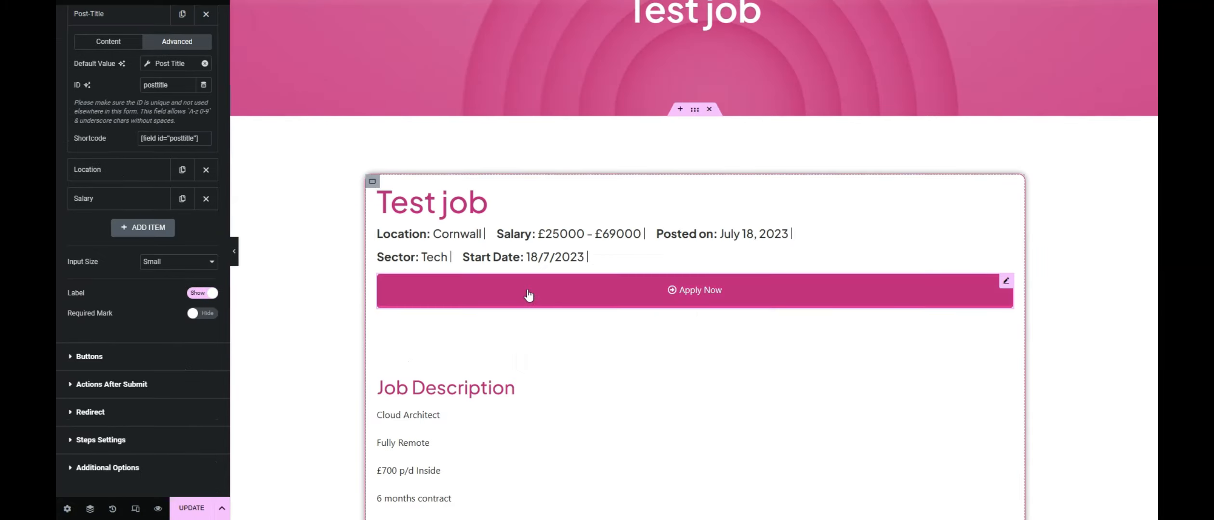
pyautogui.scroll(2, 528, 294)
pyautogui.scroll(3, 132, 111)
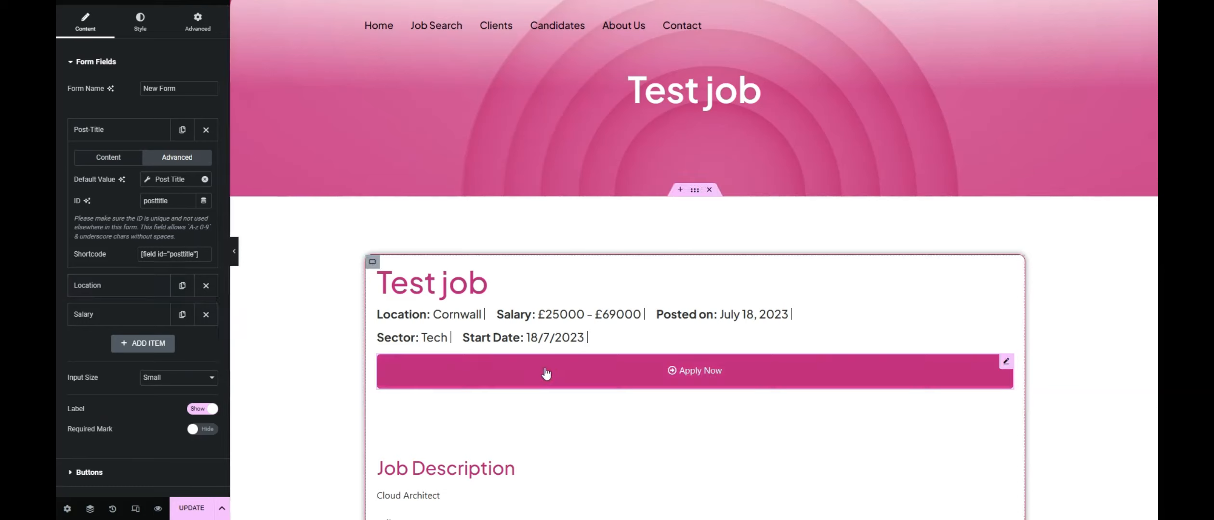
pyautogui.click(117, 290)
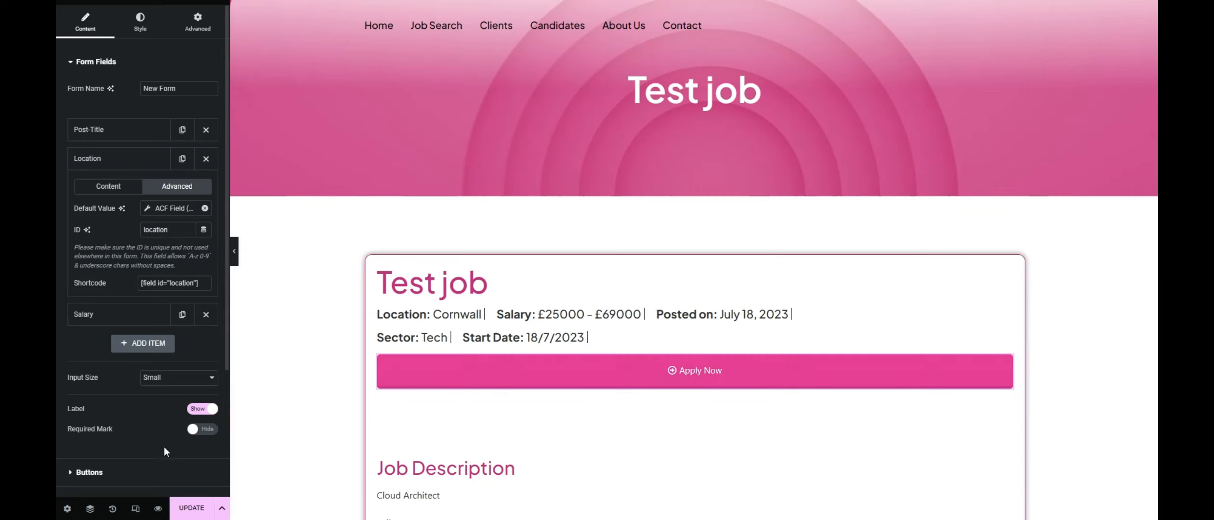
# Step: Examine the form's redirect URL, from its job-application page address through the query parameters after it
pyautogui.scroll(-3, 164, 448)
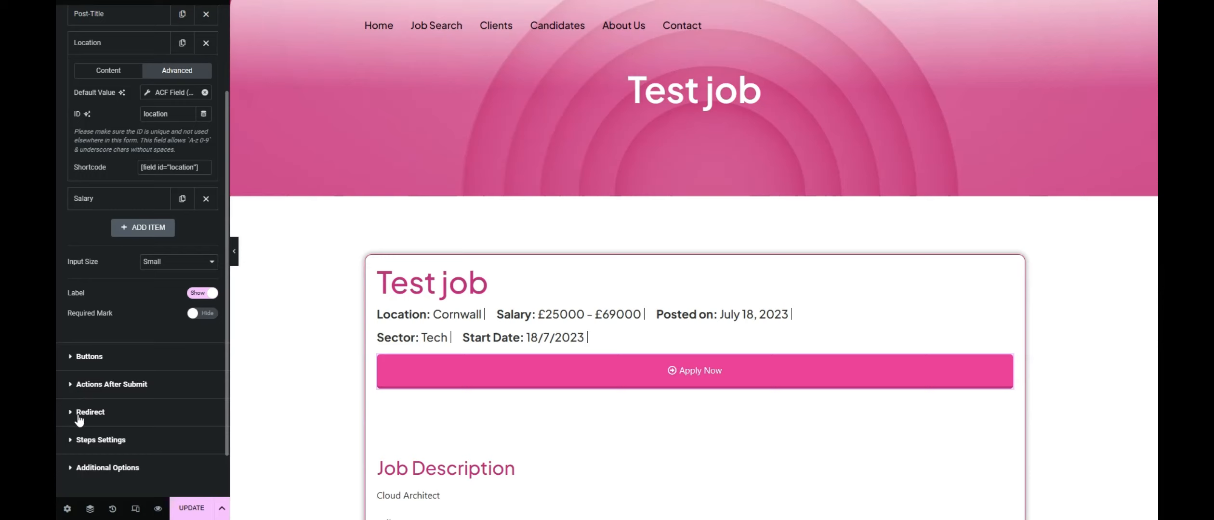
pyautogui.click(79, 417)
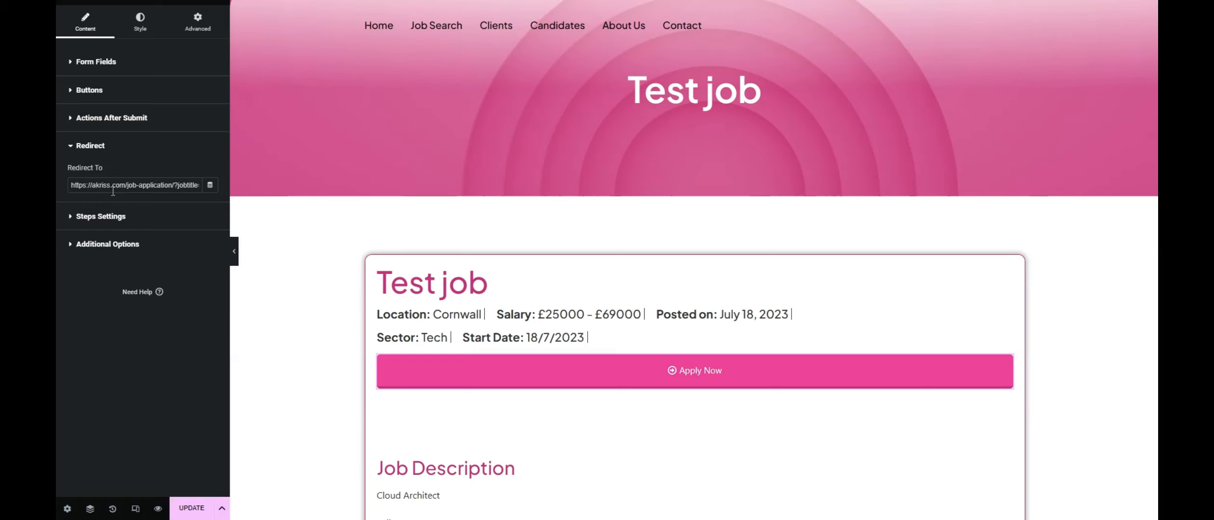
pyautogui.moveTo(174, 185); pyautogui.dragTo(72, 183)
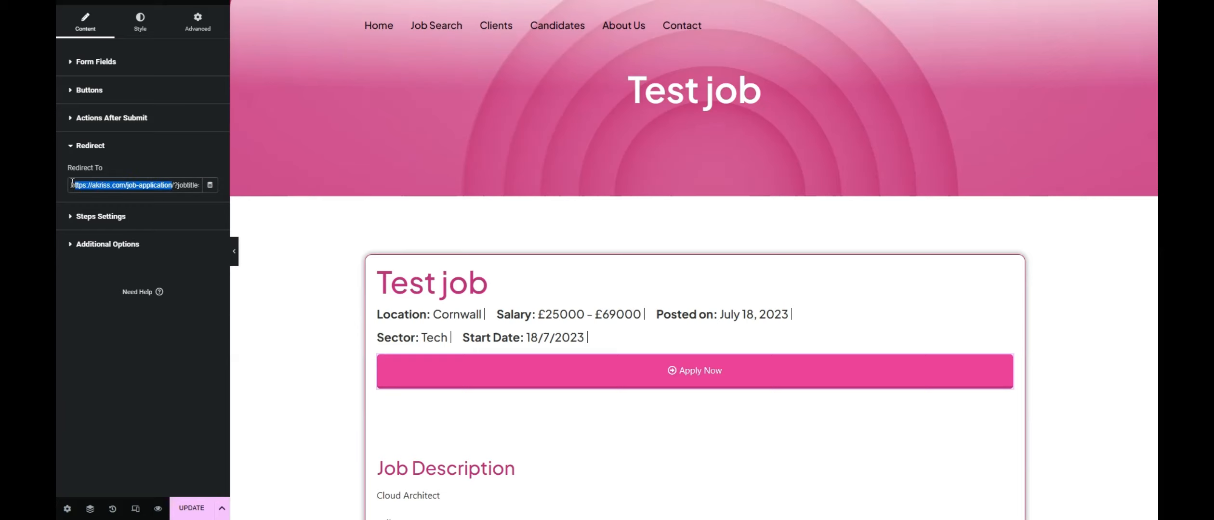
pyautogui.click(177, 186)
pyautogui.moveTo(175, 185); pyautogui.dragTo(198, 184)
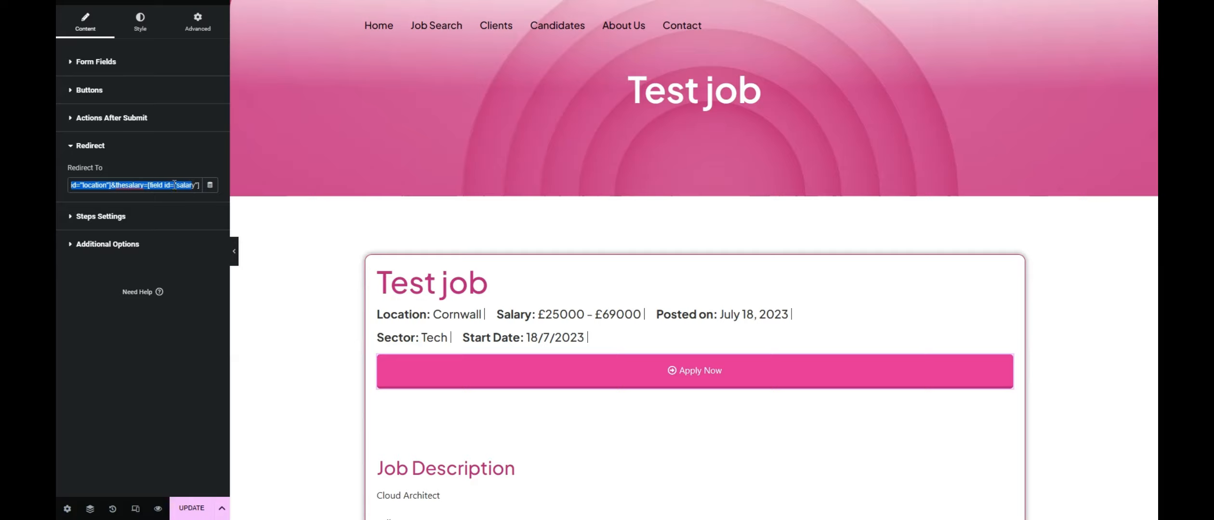
pyautogui.click(145, 189)
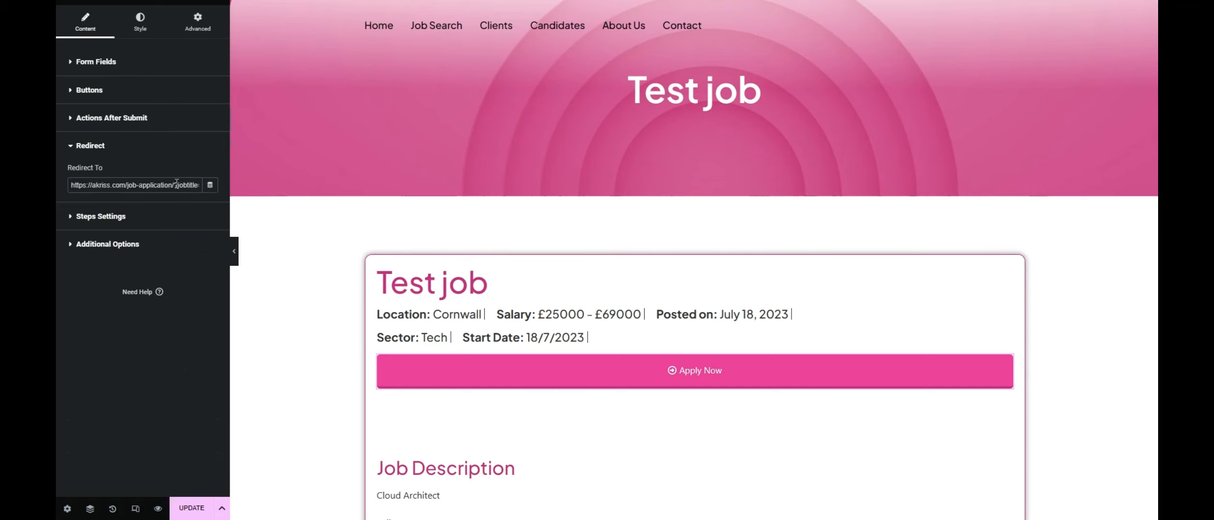
# Step: Copy the Post-Title field's shortcode from its advanced settings
pyautogui.click(154, 61)
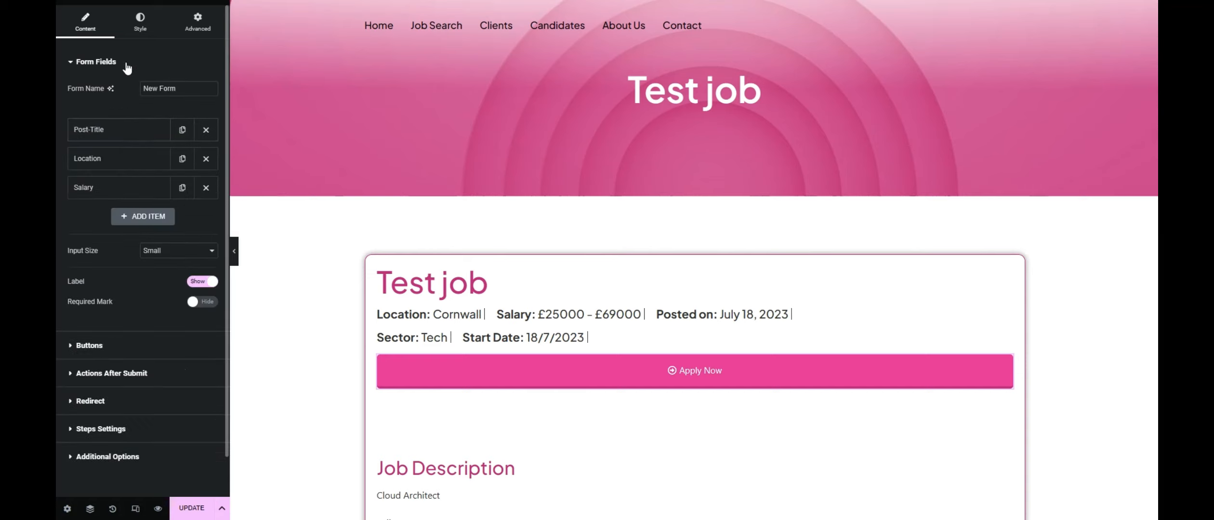
pyautogui.click(122, 137)
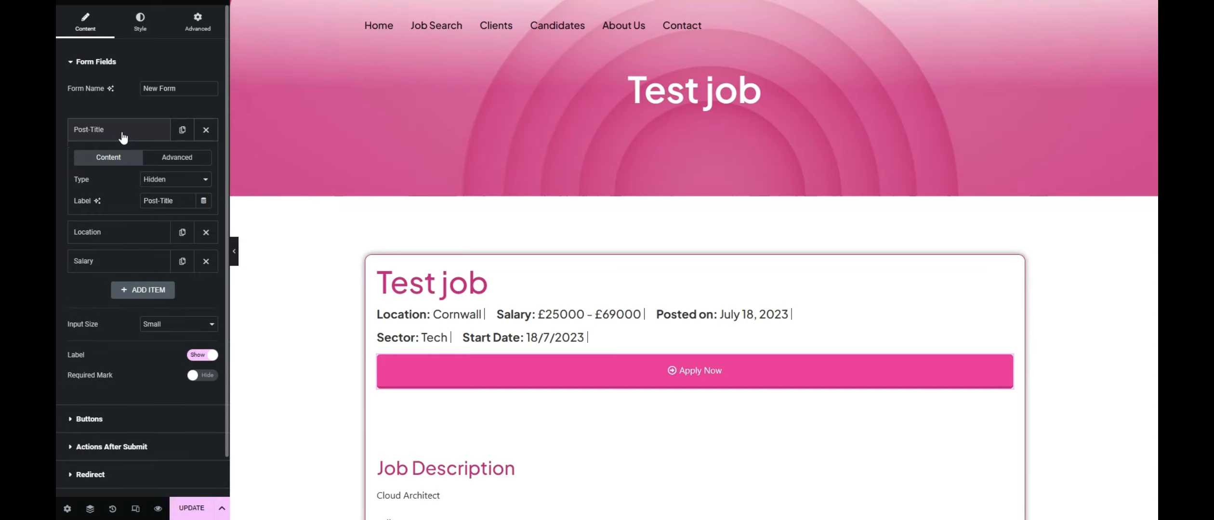
pyautogui.click(177, 157)
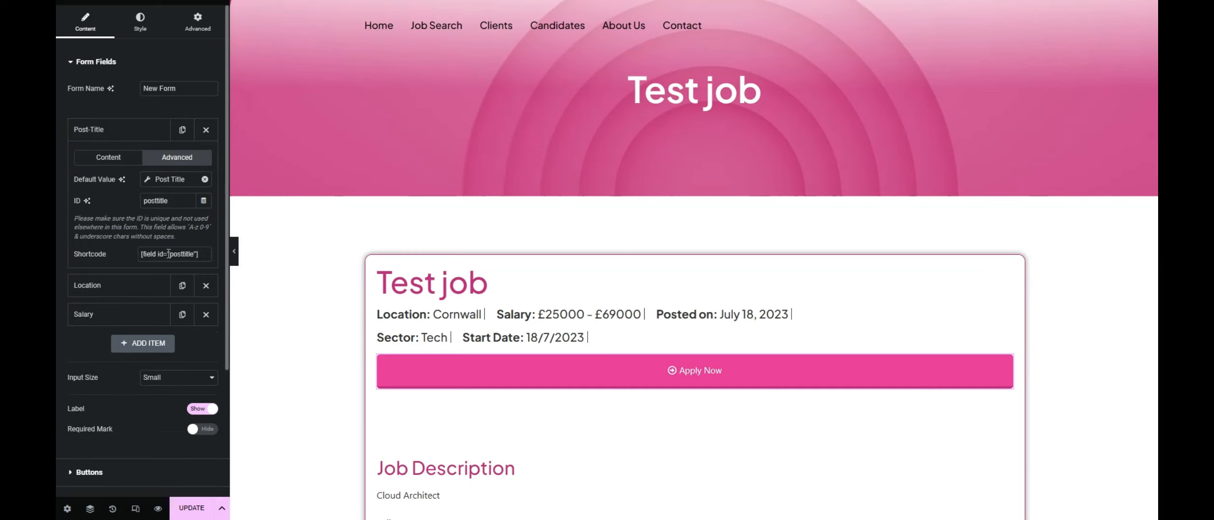
pyautogui.moveTo(205, 255); pyautogui.dragTo(143, 256)
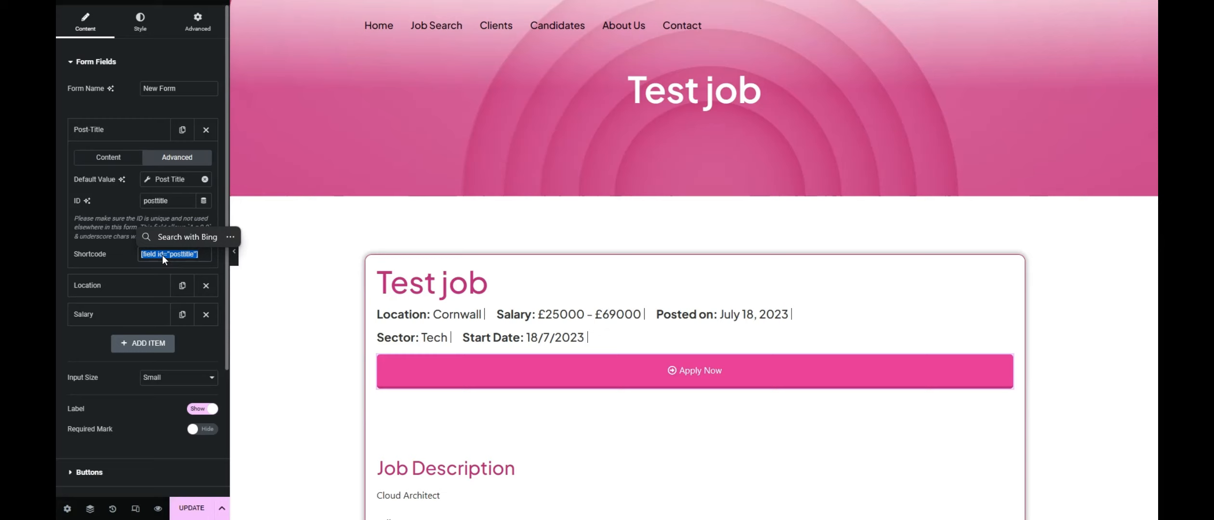
pyautogui.rightClick(162, 256)
pyautogui.click(203, 268)
# Step: Examine the jobtitle parameter in the form's redirect URL and the posttitle shortcode assigned to it
pyautogui.scroll(-3, 111, 366)
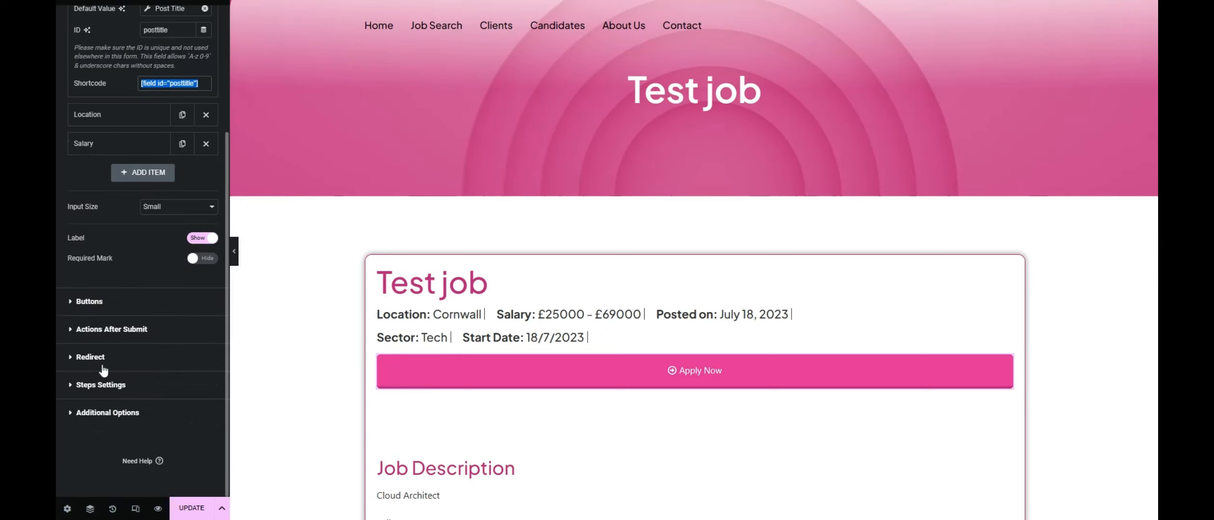
pyautogui.click(102, 358)
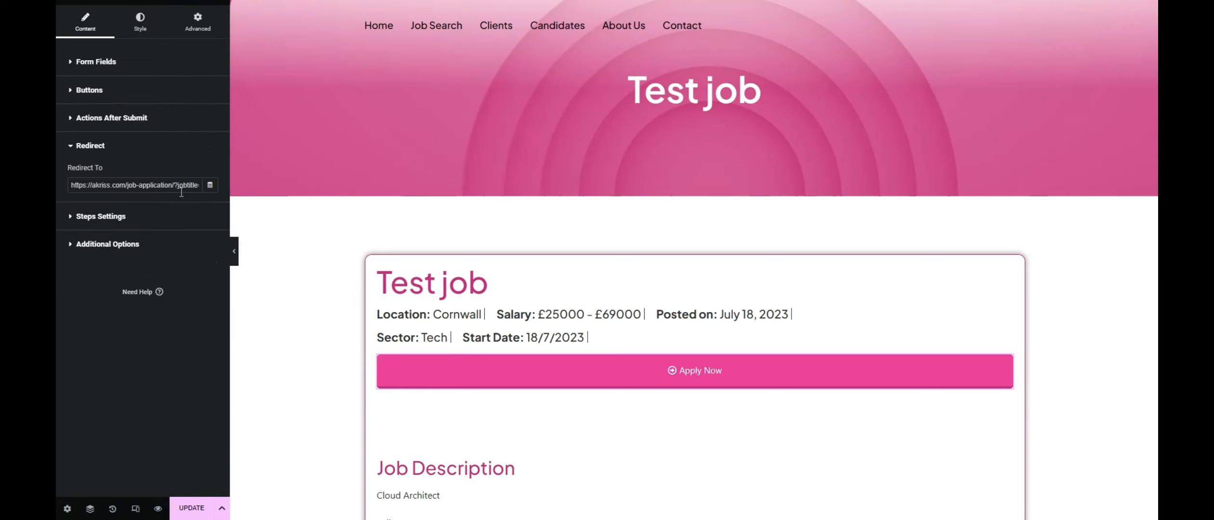
pyautogui.moveTo(178, 185); pyautogui.dragTo(188, 185)
pyautogui.click(143, 185)
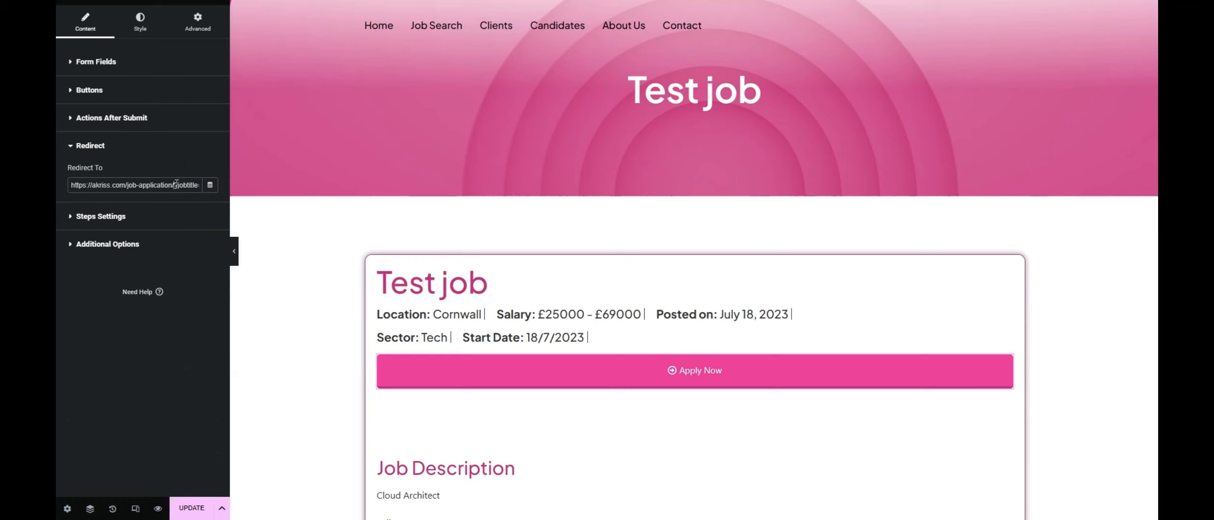
pyautogui.moveTo(175, 185); pyautogui.dragTo(189, 184)
pyautogui.click(99, 185)
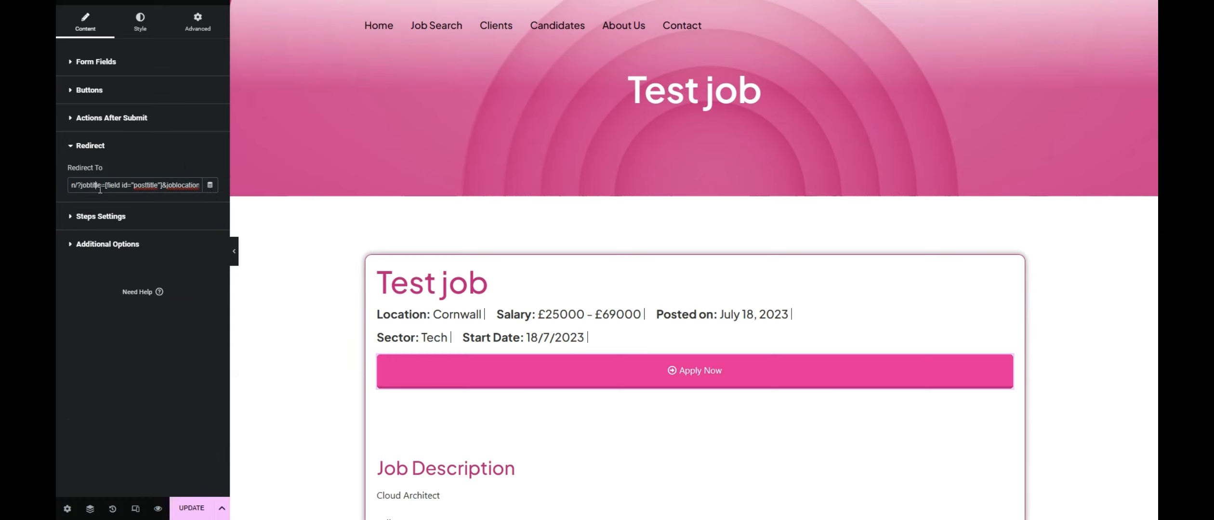
pyautogui.moveTo(102, 184); pyautogui.dragTo(182, 185)
pyautogui.click(104, 186)
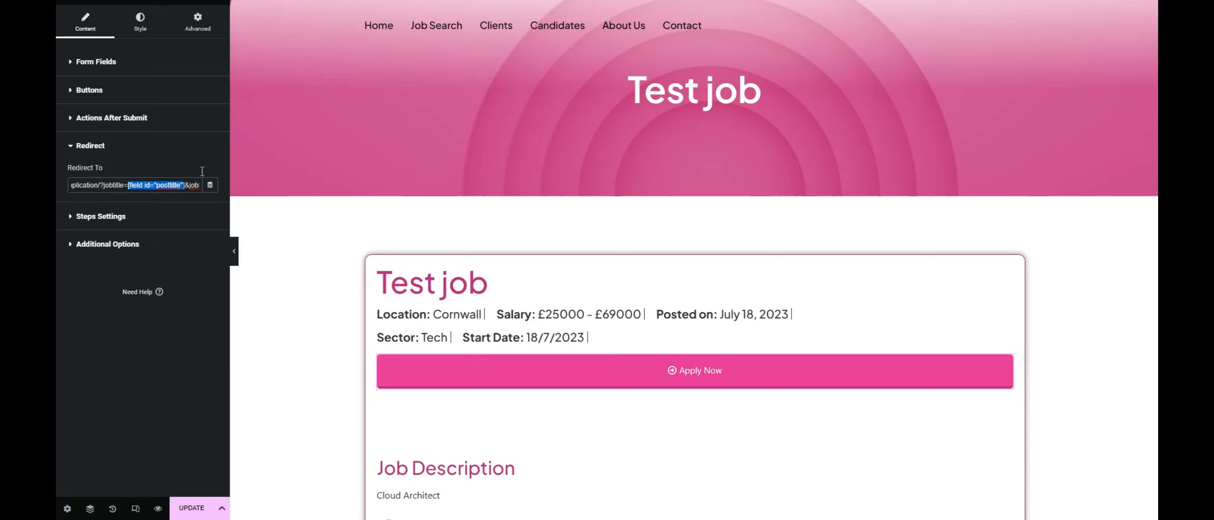
# Step: Review the Post-Title field's advanced settings and collapse the field
pyautogui.click(95, 67)
pyautogui.click(163, 131)
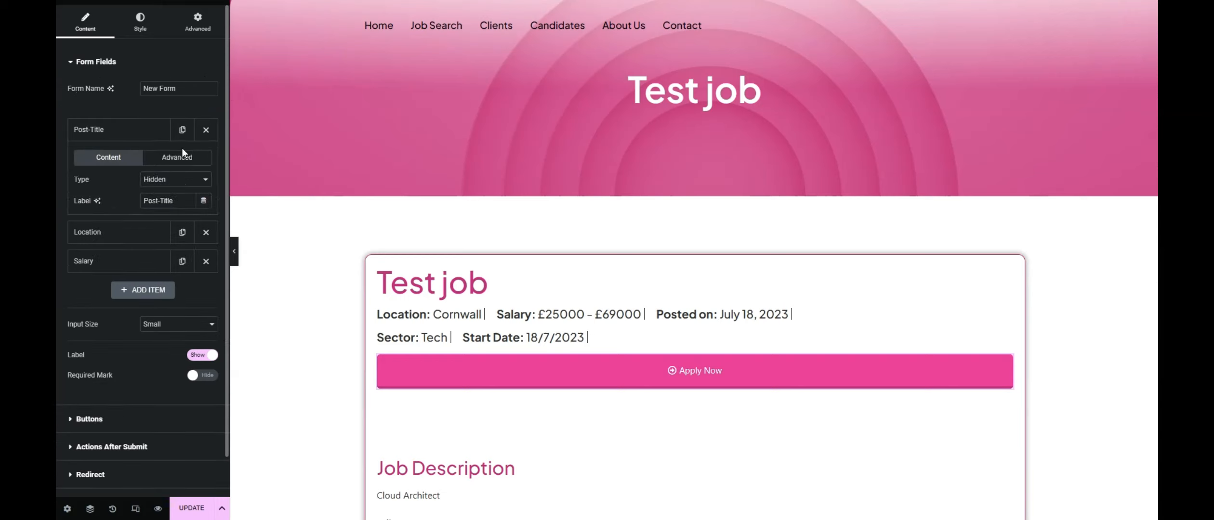
pyautogui.click(183, 157)
pyautogui.click(124, 134)
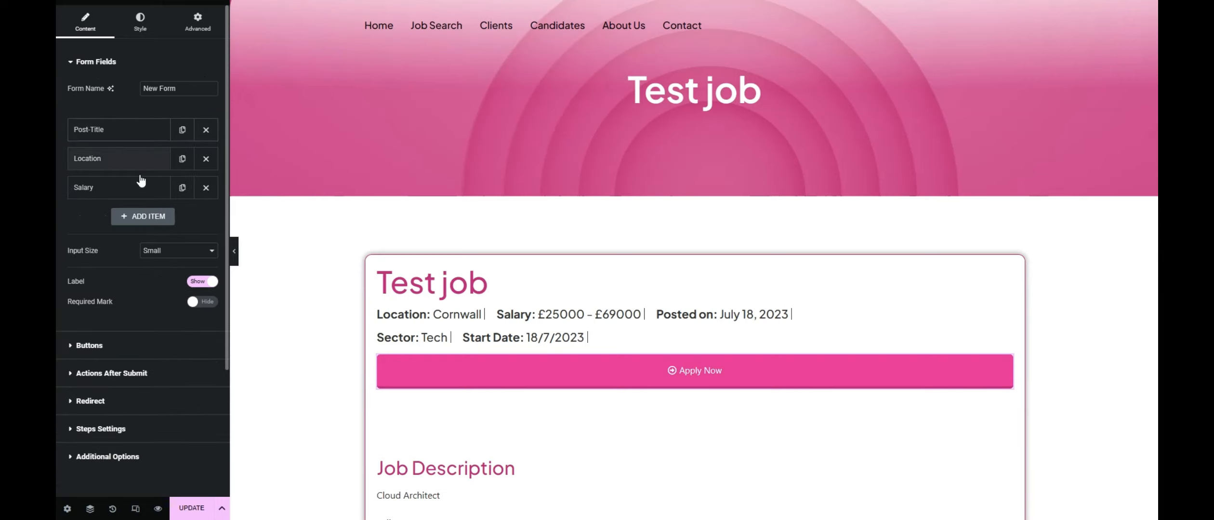
# Step: Trace the redirect URL from the question mark through the jobtitle parameter to the ampersand before joblocation
pyautogui.scroll(-1, 146, 255)
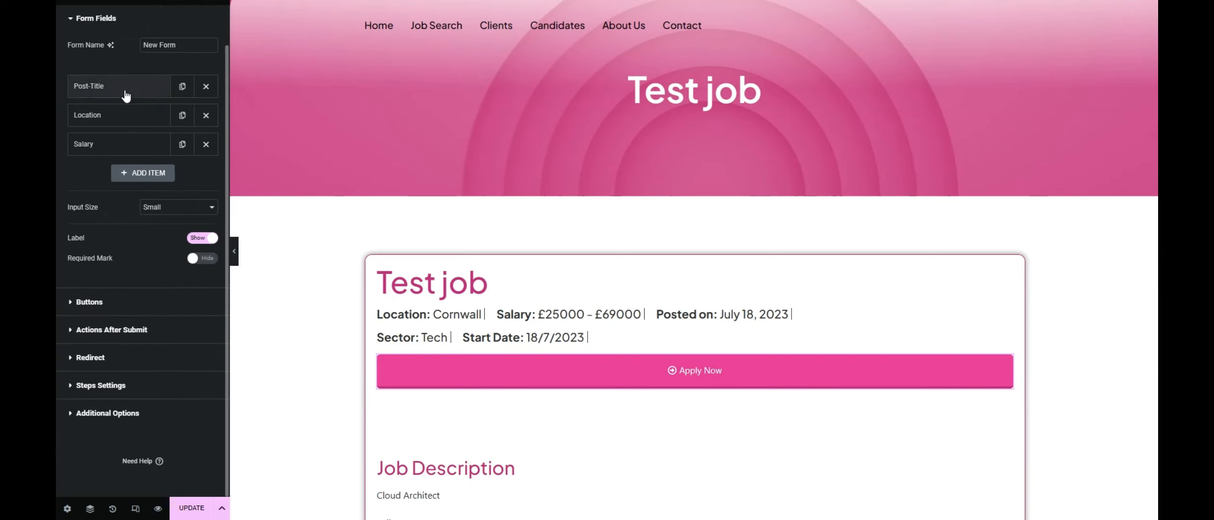
pyautogui.click(116, 357)
pyautogui.moveTo(178, 185); pyautogui.dragTo(187, 185)
pyautogui.click(151, 186)
pyautogui.click(174, 187)
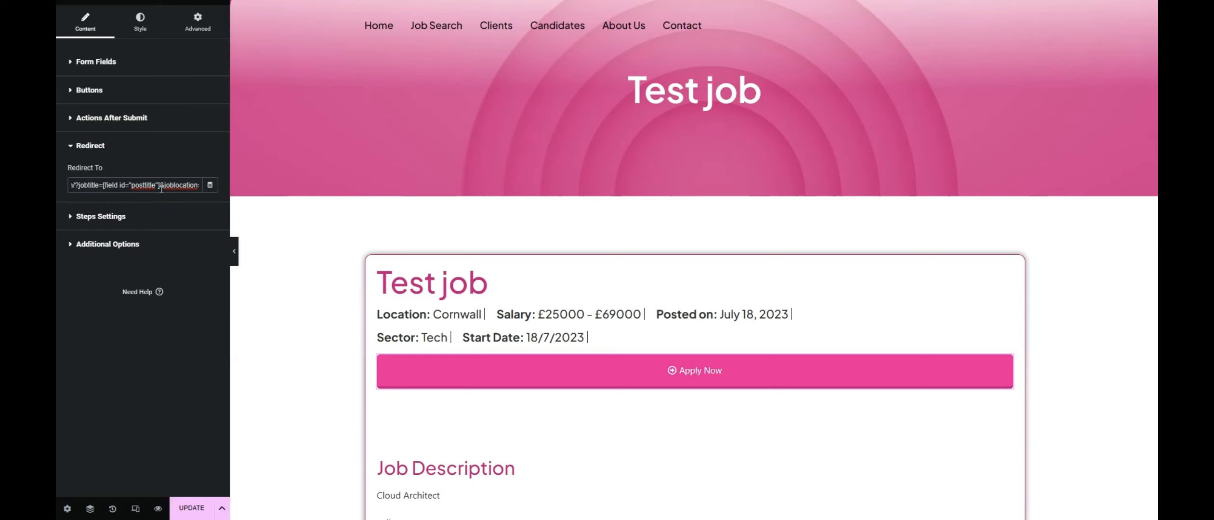
pyautogui.moveTo(162, 185); pyautogui.dragTo(130, 186)
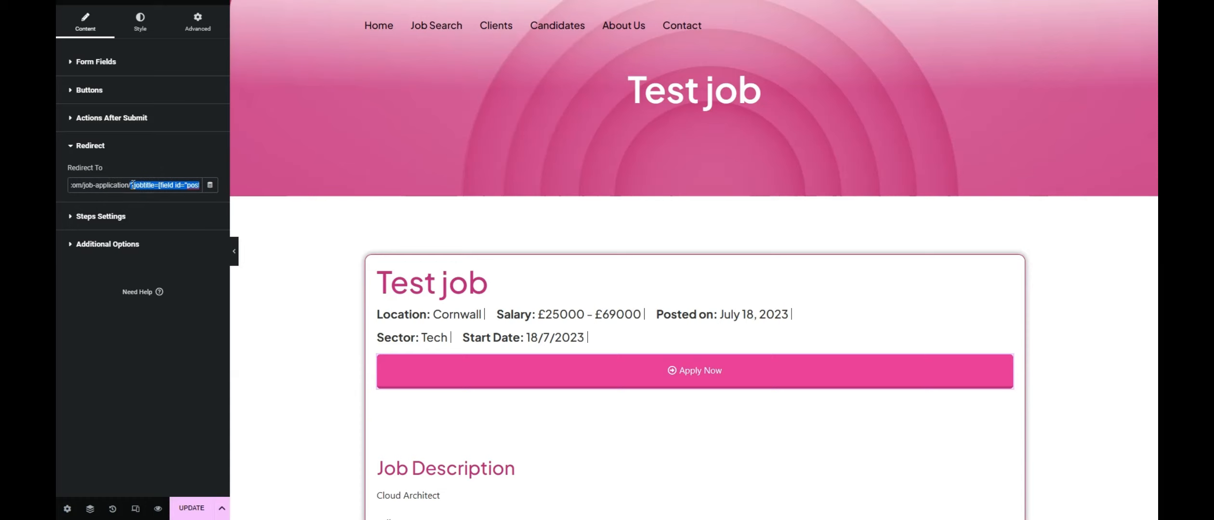
pyautogui.click(188, 185)
pyautogui.moveTo(191, 185); pyautogui.dragTo(81, 185)
pyautogui.click(176, 187)
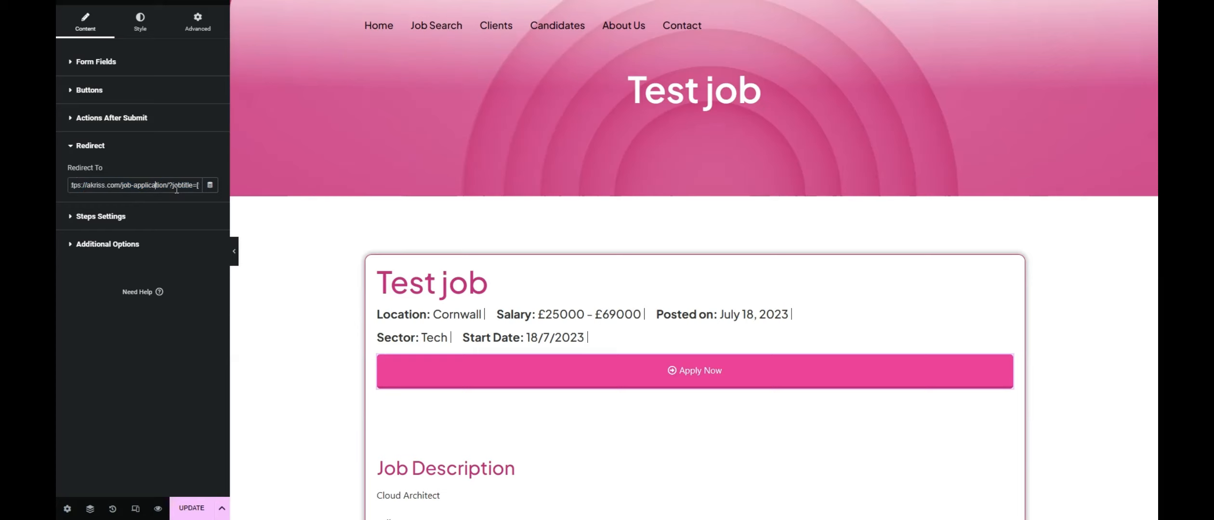
pyautogui.moveTo(176, 187); pyautogui.dragTo(185, 188)
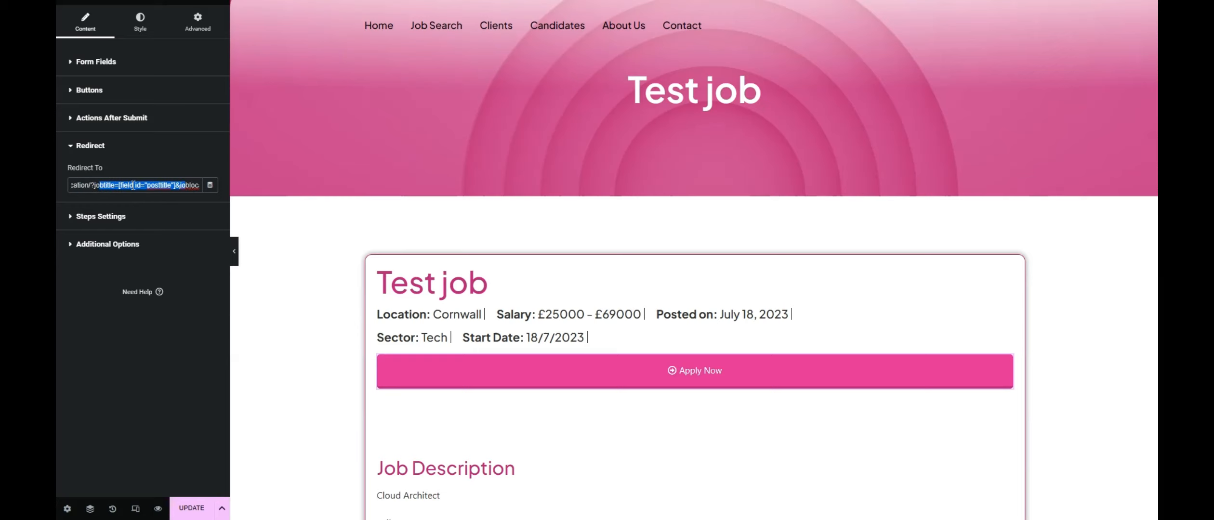
pyautogui.click(177, 187)
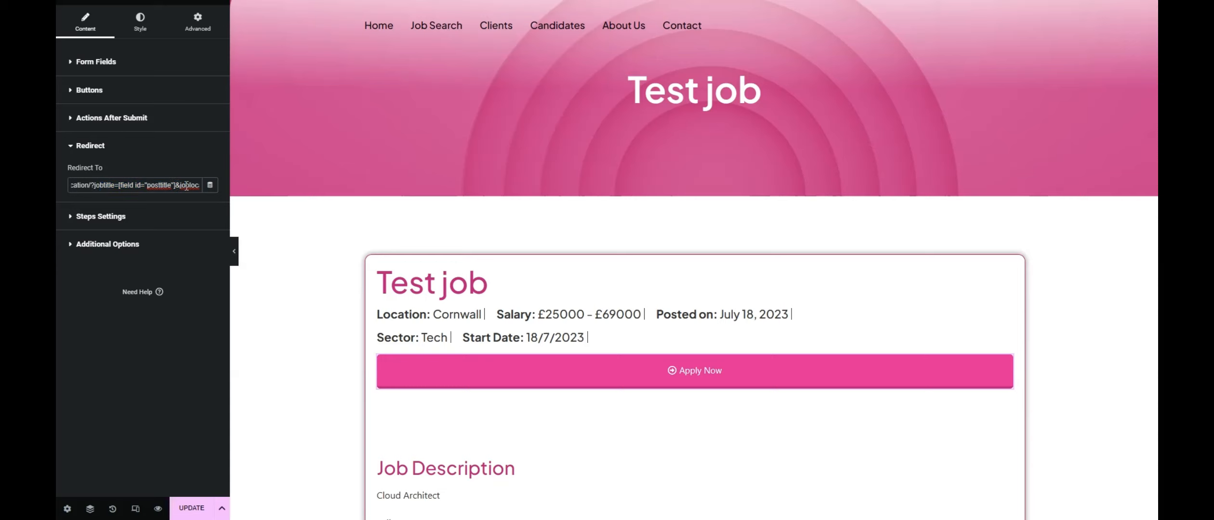
# Step: Examine the joblocation and thesalary parameters in the redirect URL, with the field shortcodes assigned to them
pyautogui.moveTo(180, 186)
pyautogui.mouseDown()
pyautogui.moveTo(202, 187)
pyautogui.moveTo(186, 187)
pyautogui.mouseUp()
pyautogui.click(148, 187)
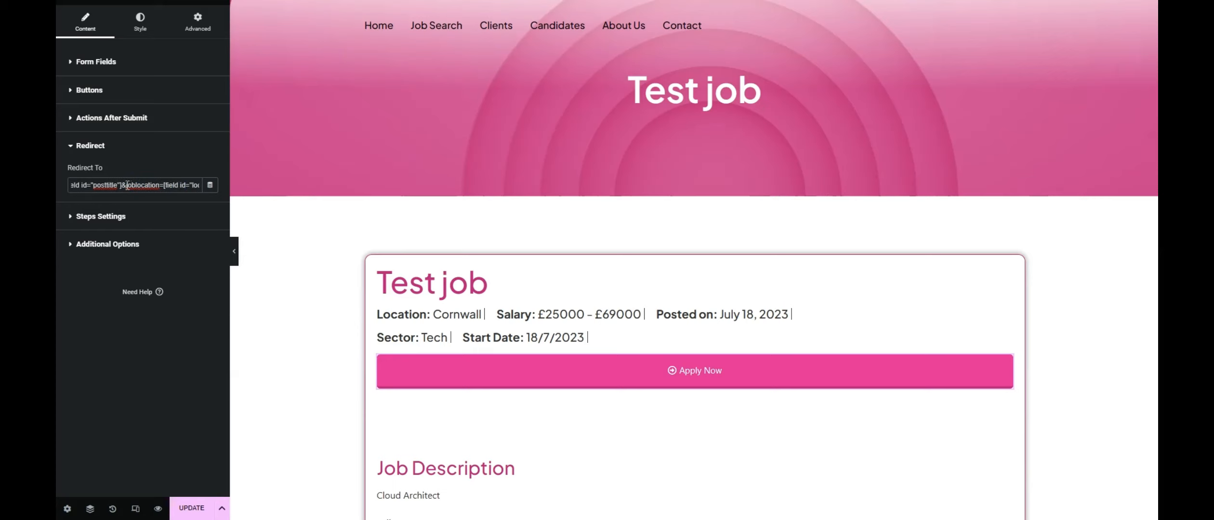
pyautogui.moveTo(166, 184)
pyautogui.mouseDown()
pyautogui.moveTo(202, 185)
pyautogui.moveTo(185, 183)
pyautogui.mouseUp()
pyautogui.click(158, 186)
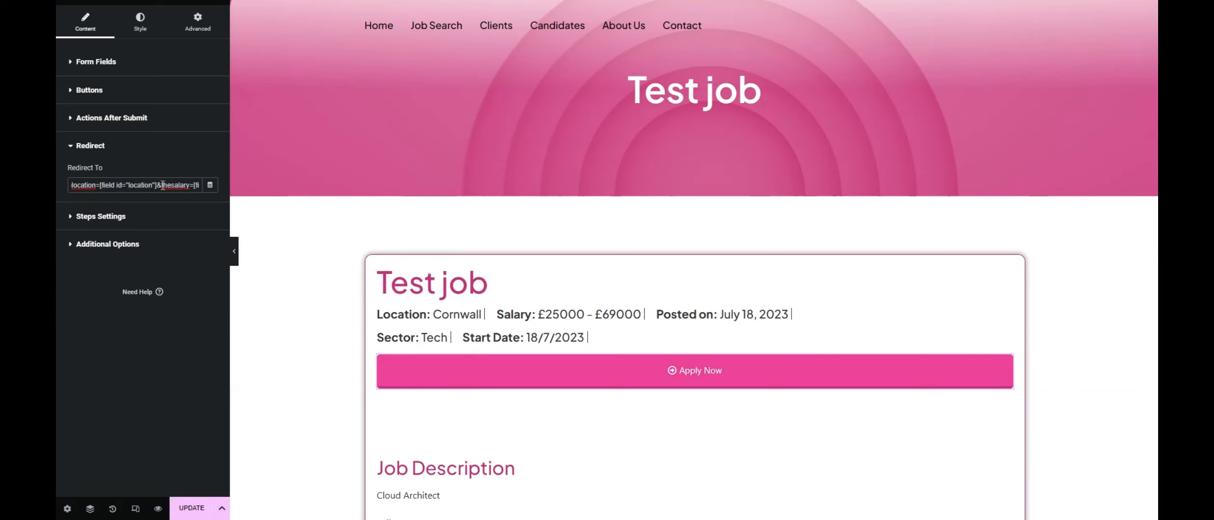
pyautogui.moveTo(162, 185); pyautogui.dragTo(201, 186)
pyautogui.click(182, 186)
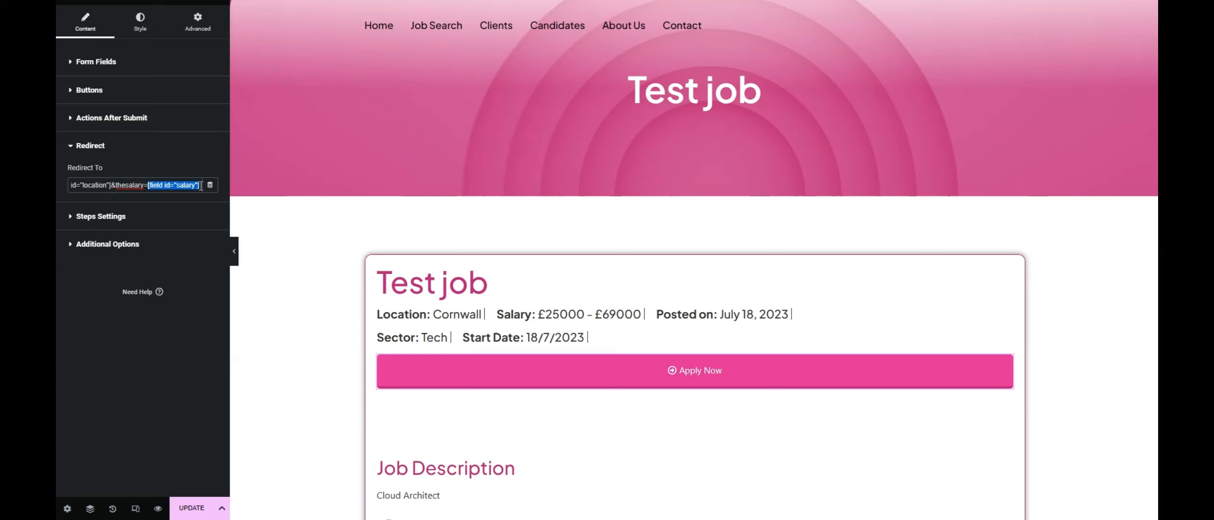
# Step: Return to the form fields and view the Post-Title field's advanced settings with its ID and shortcode
pyautogui.click(117, 63)
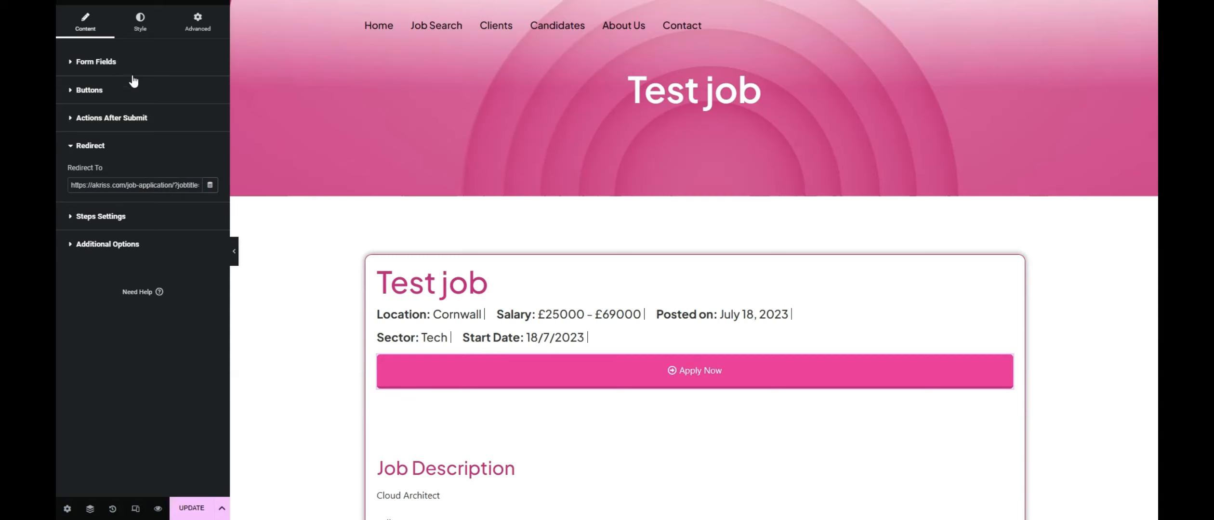
pyautogui.click(152, 139)
pyautogui.click(173, 159)
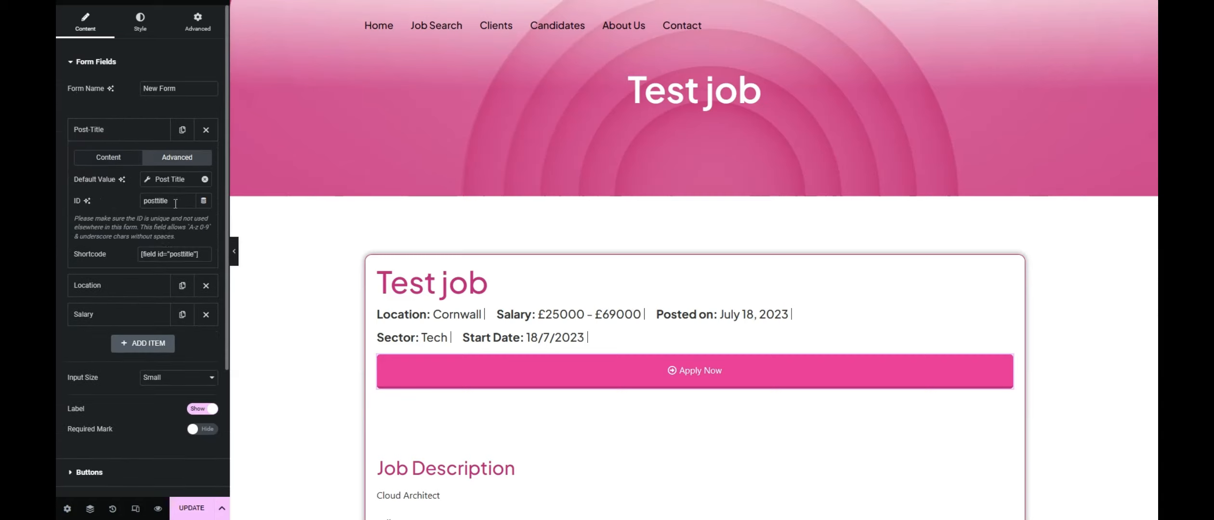
# Step: Review the advanced settings of the Location and Salary hidden fields, including their IDs and shortcodes, and collapse the fields
pyautogui.click(144, 285)
pyautogui.click(171, 209)
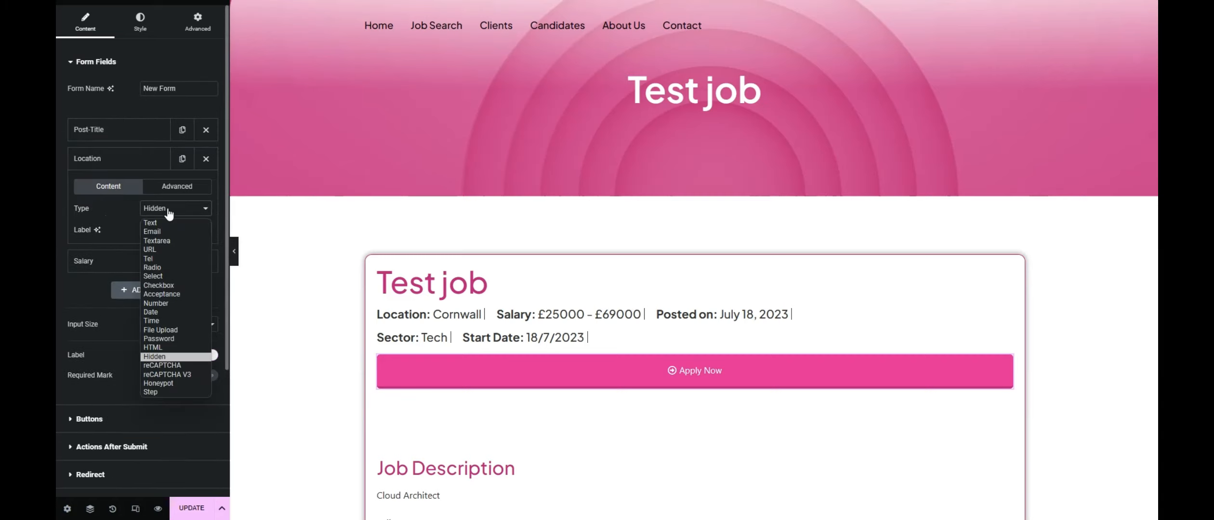
pyautogui.click(168, 209)
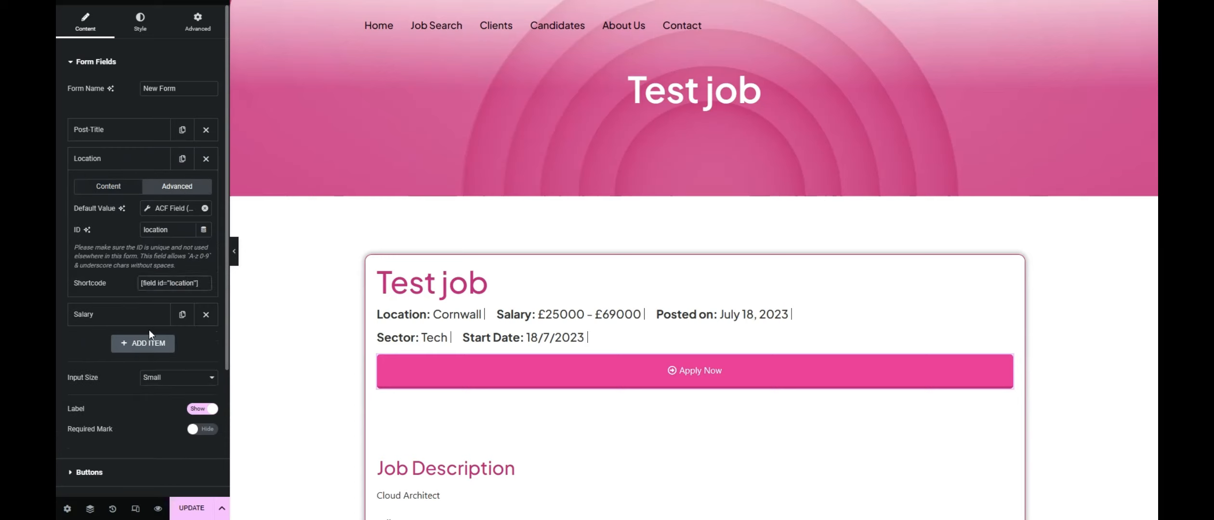
pyautogui.click(159, 261)
pyautogui.click(176, 215)
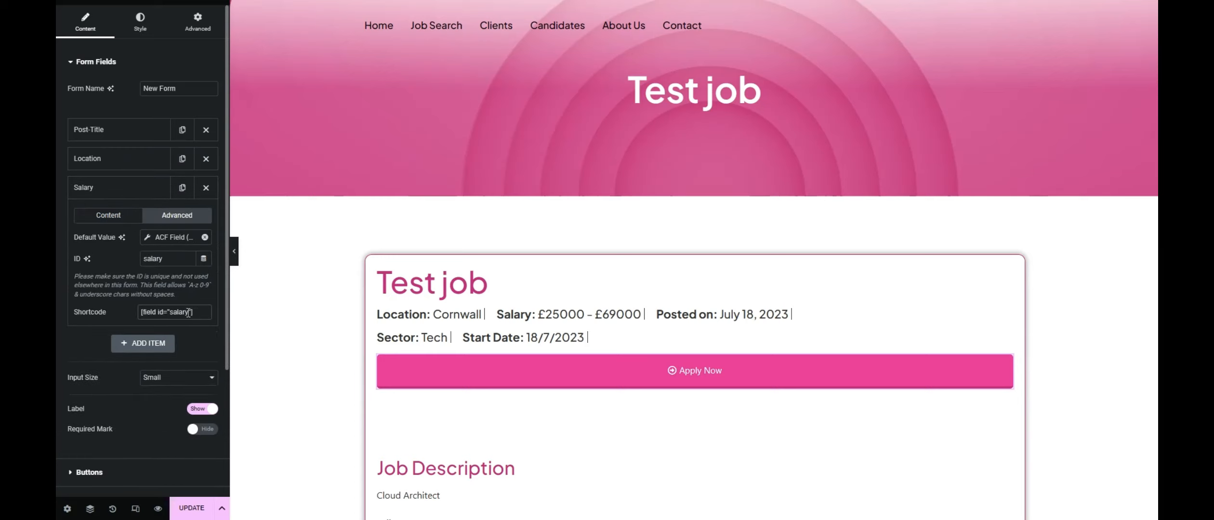
pyautogui.moveTo(193, 312); pyautogui.dragTo(114, 302)
pyautogui.click(106, 132)
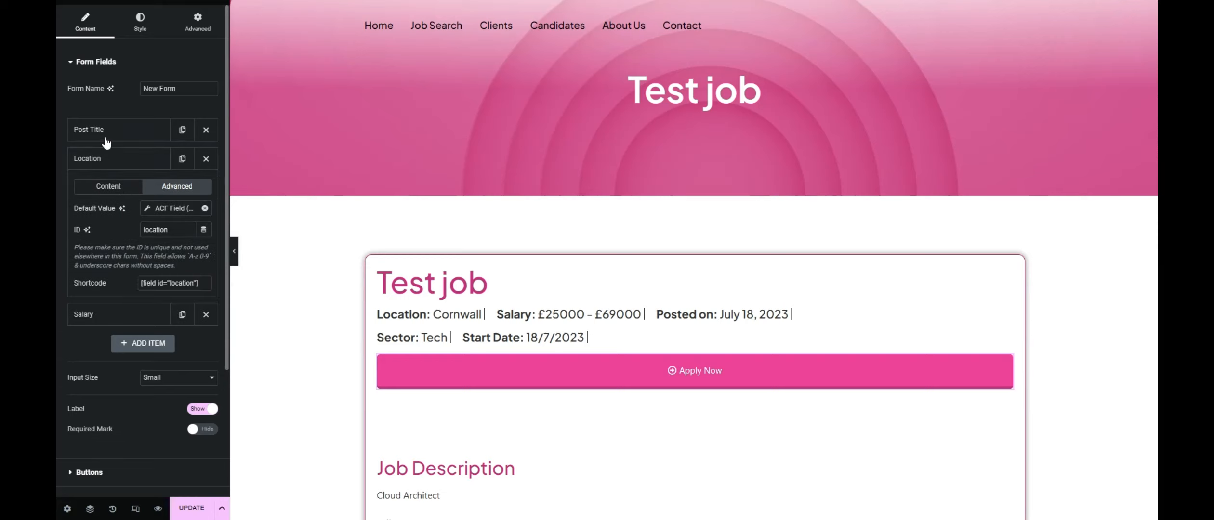
pyautogui.click(105, 139)
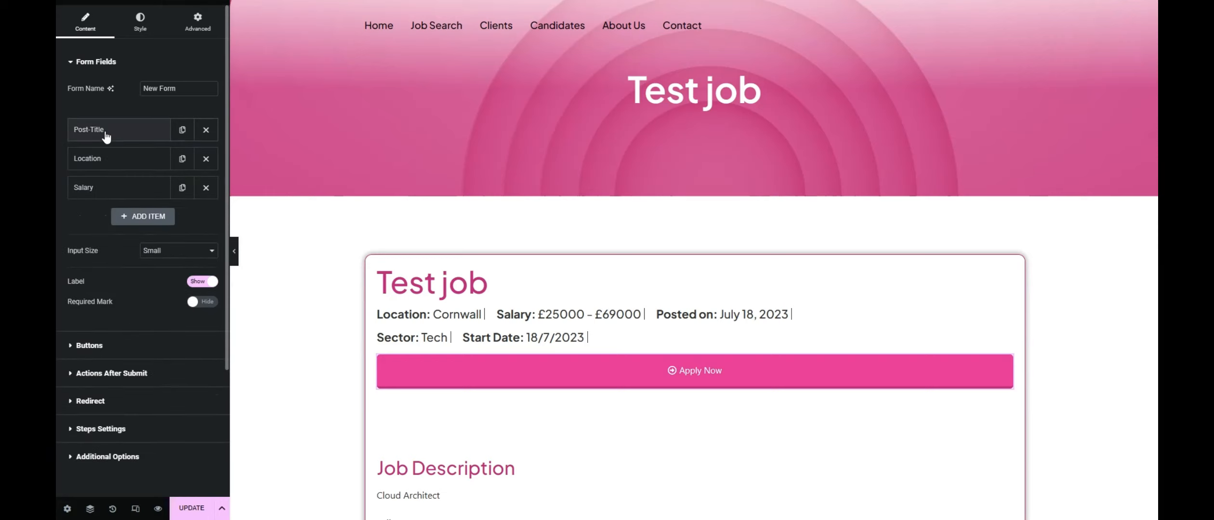
# Step: Reopen the Location field and highlight its ID and its shortcode in the advanced settings
pyautogui.click(107, 167)
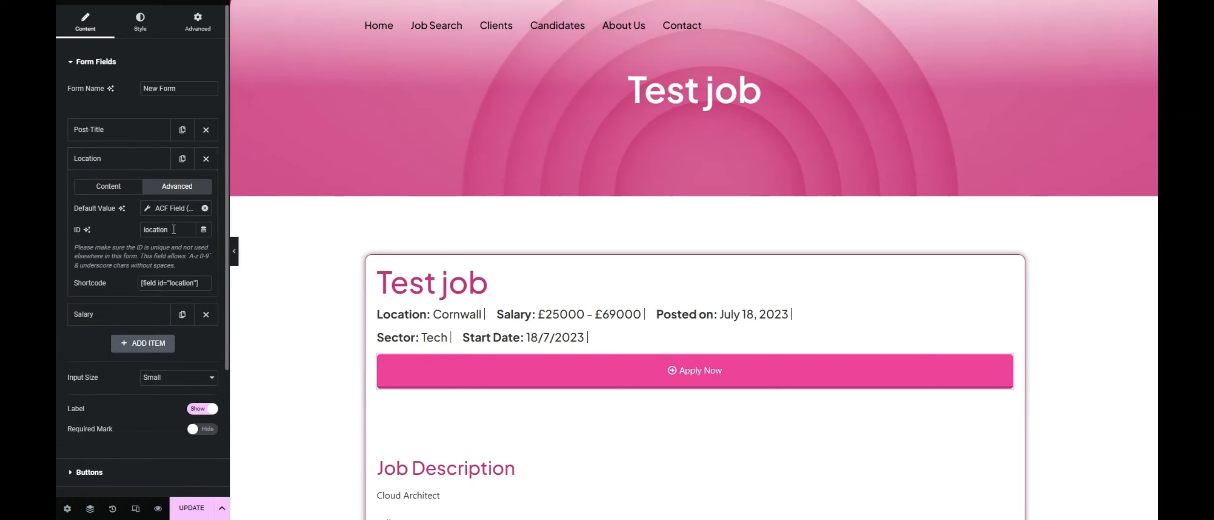
pyautogui.moveTo(169, 230); pyautogui.dragTo(142, 230)
pyautogui.moveTo(139, 283); pyautogui.dragTo(198, 284)
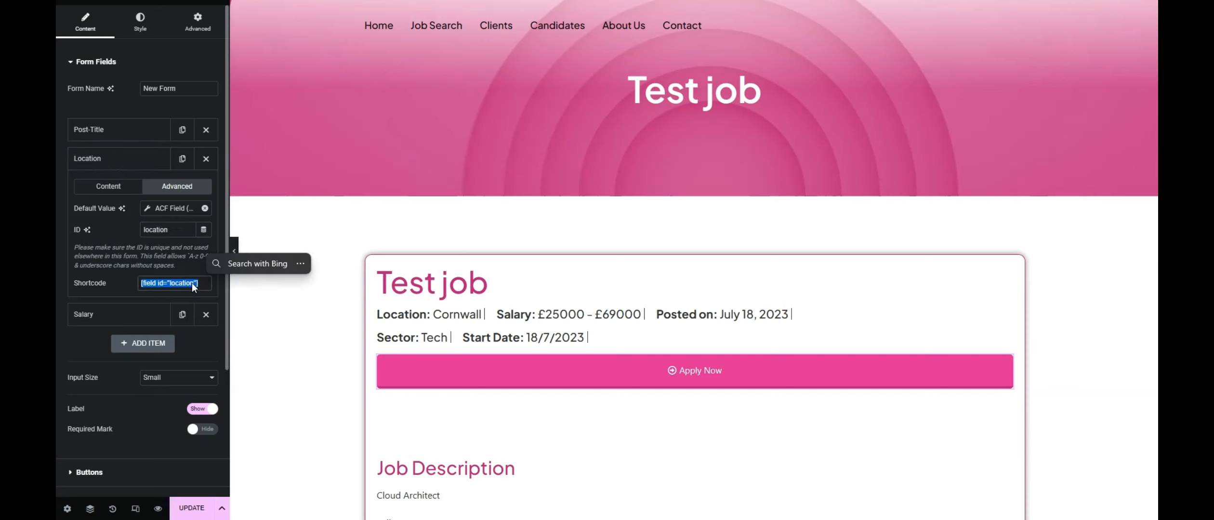
pyautogui.click(120, 164)
# Step: Return to the redirect URL and examine the location and salary field shortcodes assigned to its parameters
pyautogui.scroll(-1, 115, 222)
pyautogui.click(114, 363)
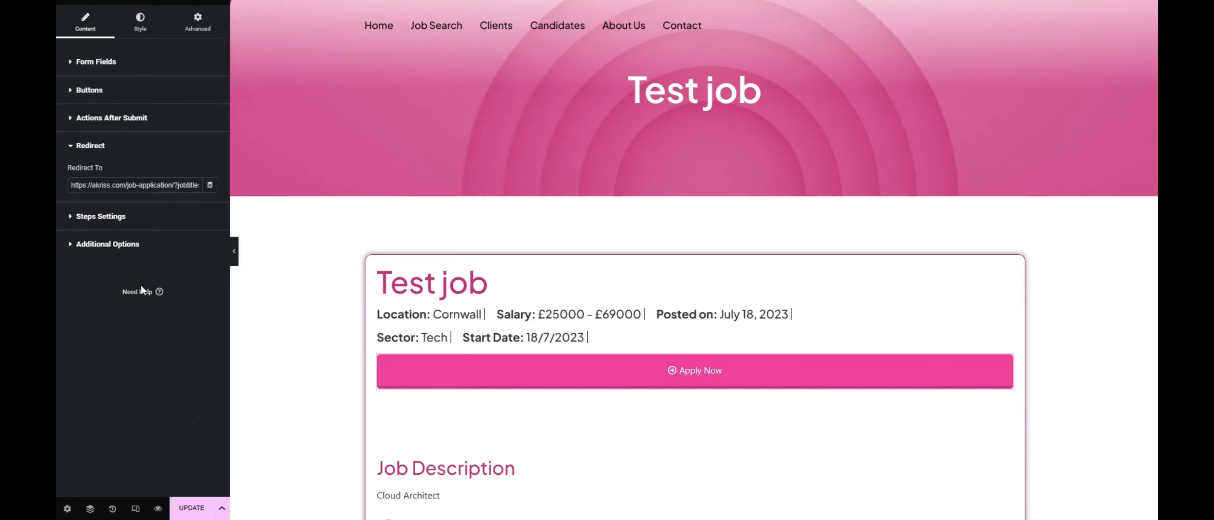
pyautogui.moveTo(176, 186); pyautogui.dragTo(188, 186)
pyautogui.moveTo(181, 185); pyautogui.dragTo(189, 185)
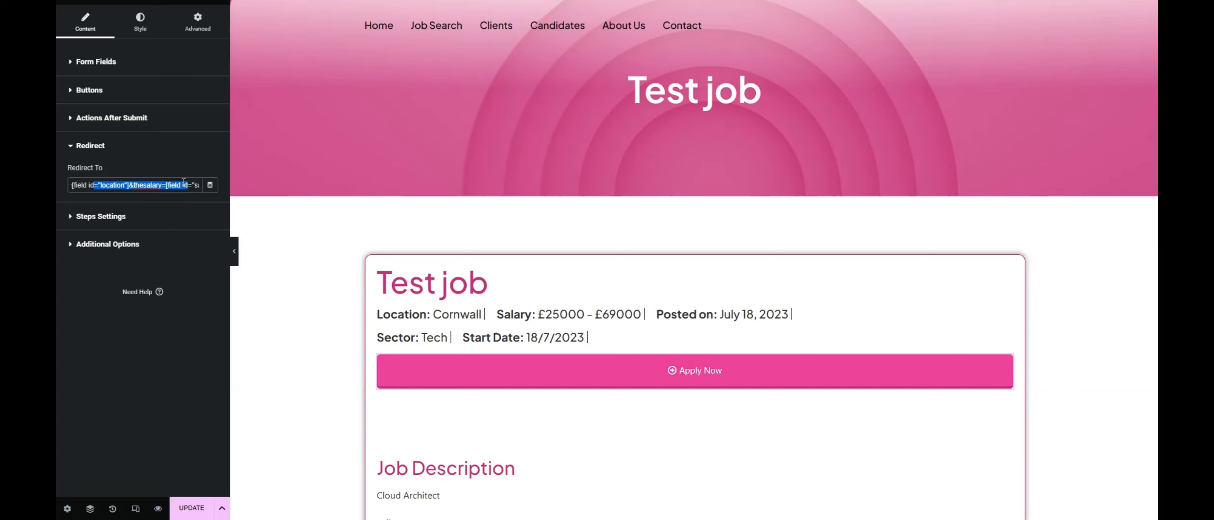
pyautogui.click(160, 186)
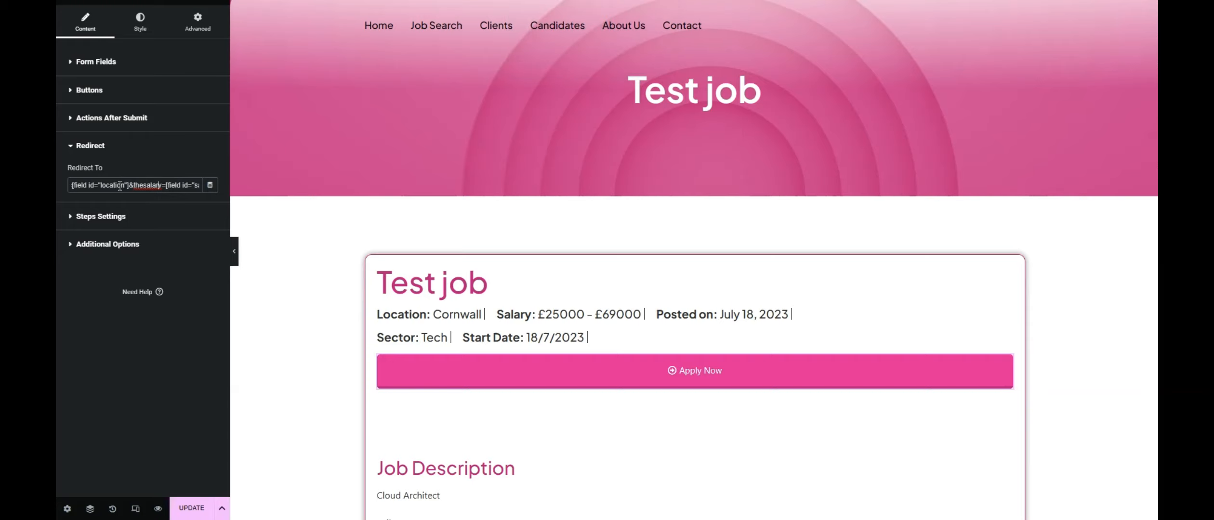
# Step: Switch to the Job Application page and reassign Request Parameter as the dynamic default value of the Job applied for field
pyautogui.click(502, 1)
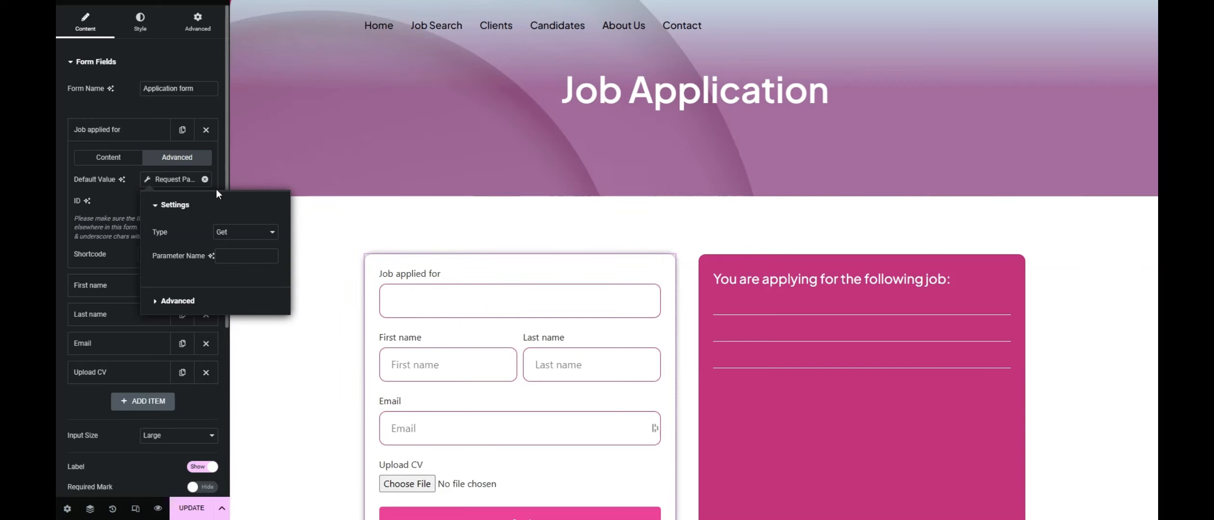
pyautogui.click(203, 177)
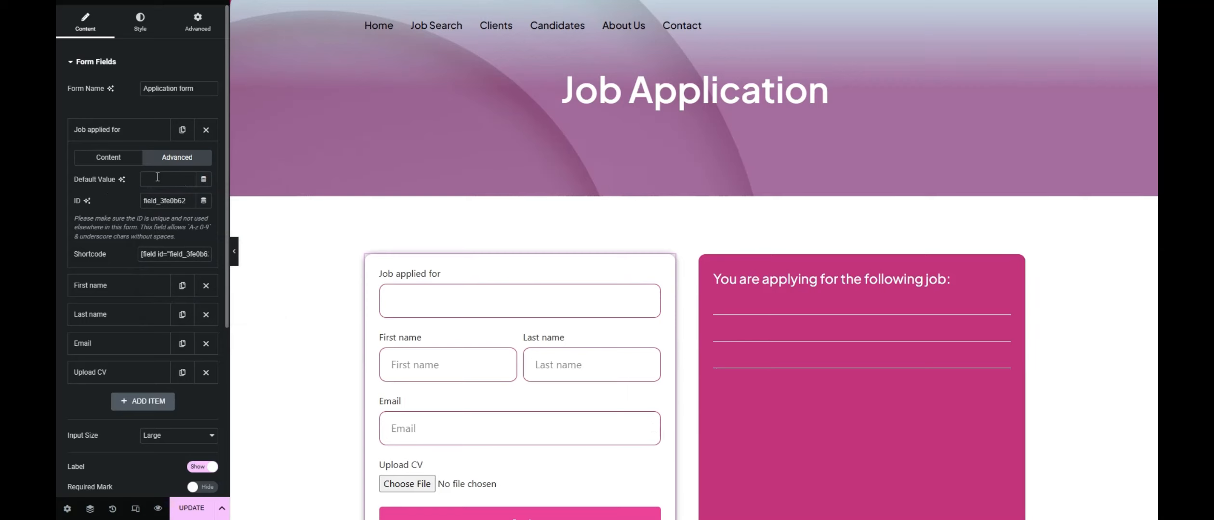
pyautogui.click(206, 179)
pyautogui.click(203, 179)
pyautogui.scroll(-3, 144, 249)
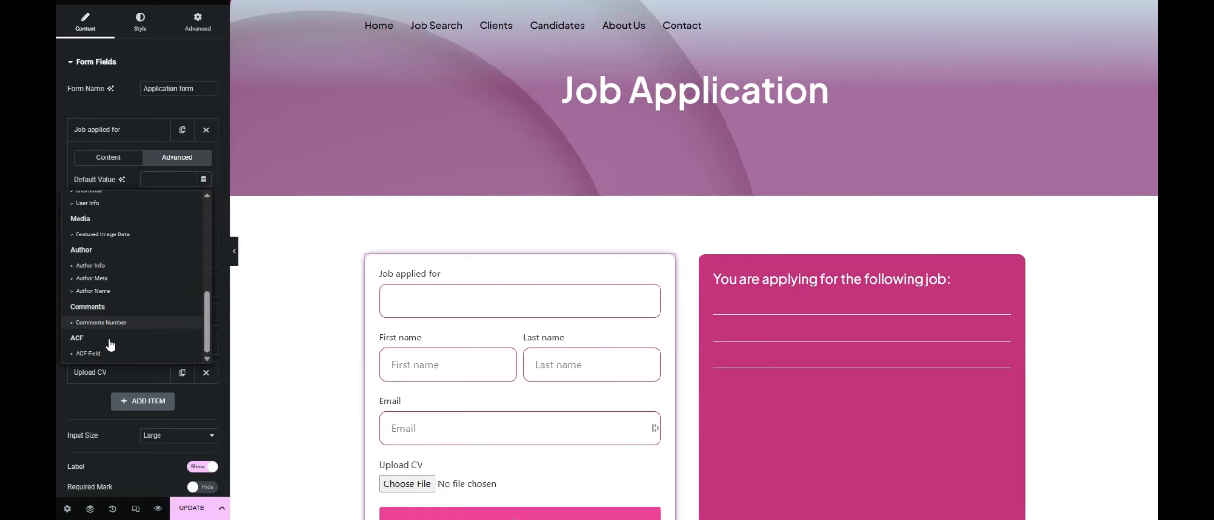
pyautogui.scroll(2, 111, 289)
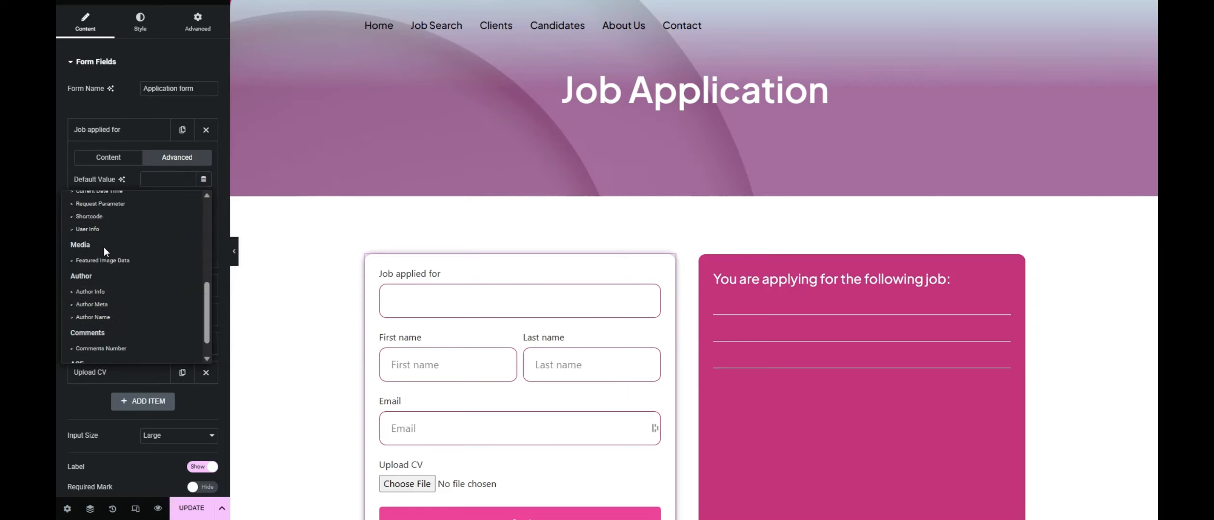
pyautogui.click(104, 246)
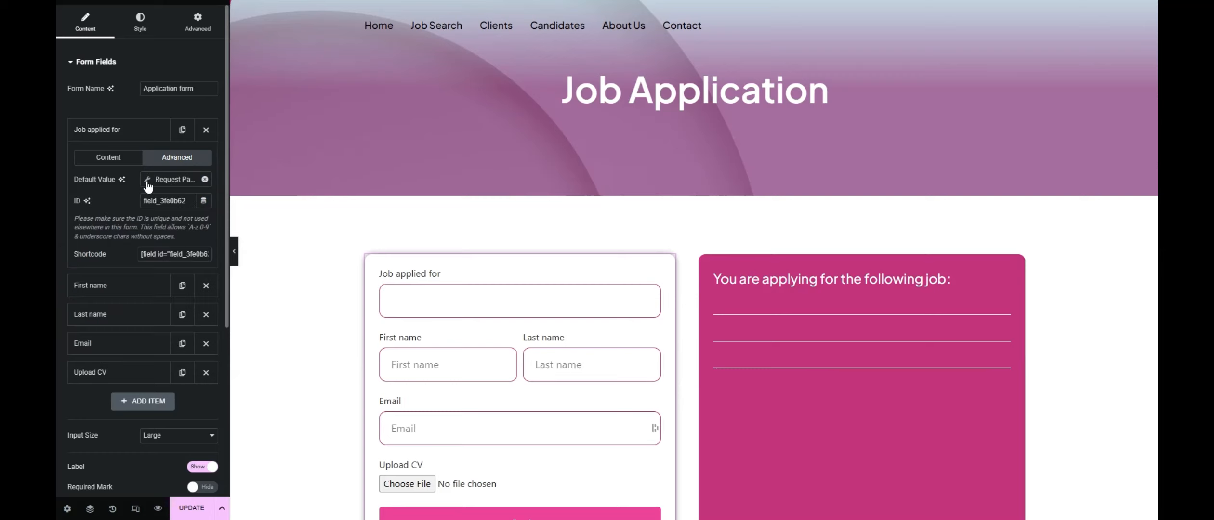
# Step: Configure the Job applied for field's request parameter with type Get and parameter name jobtitle
pyautogui.click(148, 186)
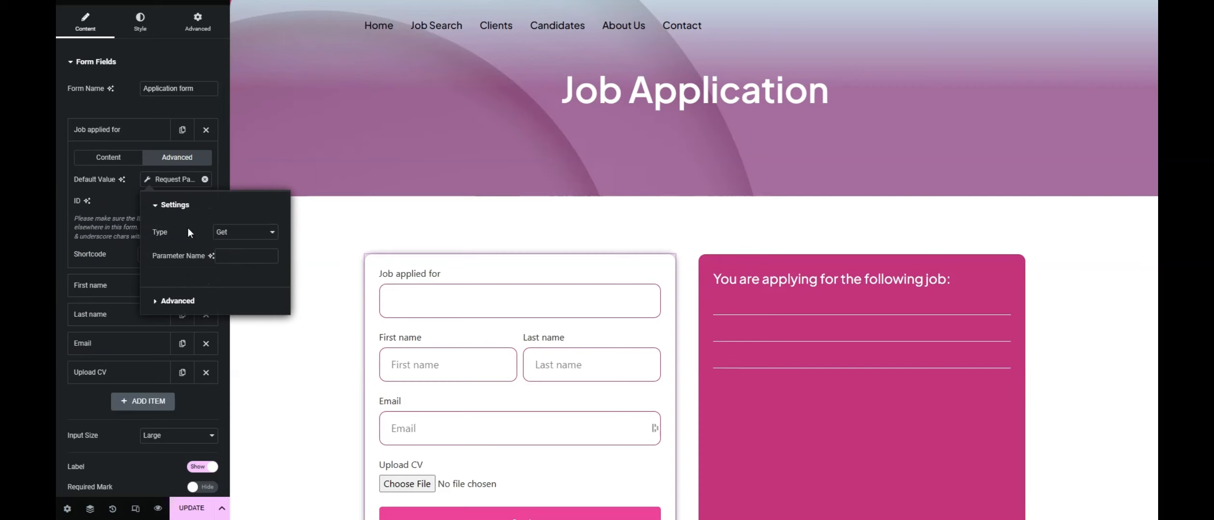
pyautogui.click(240, 235)
pyautogui.click(230, 247)
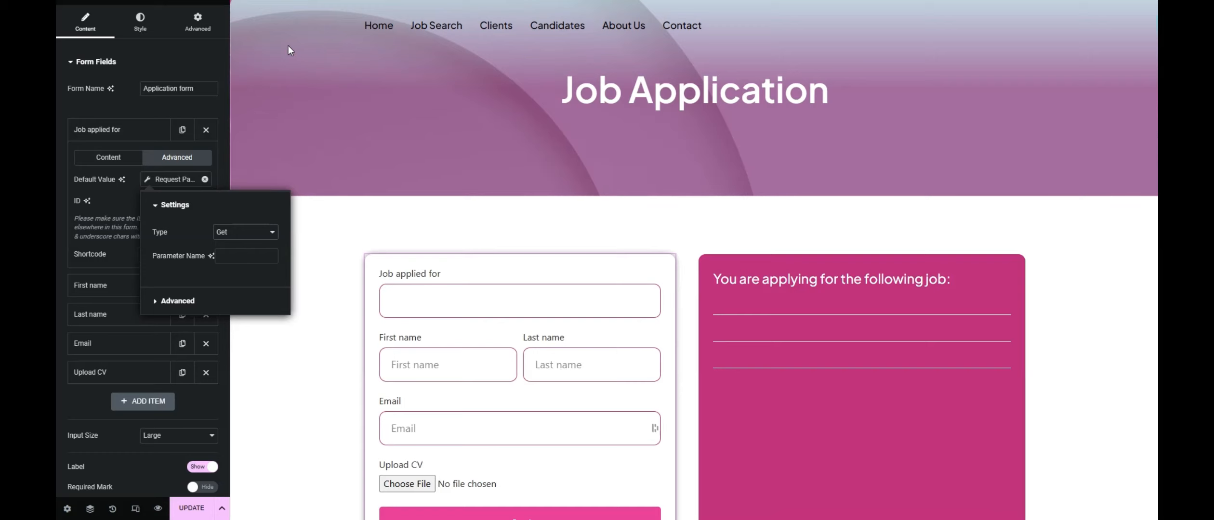
pyautogui.click(225, 257)
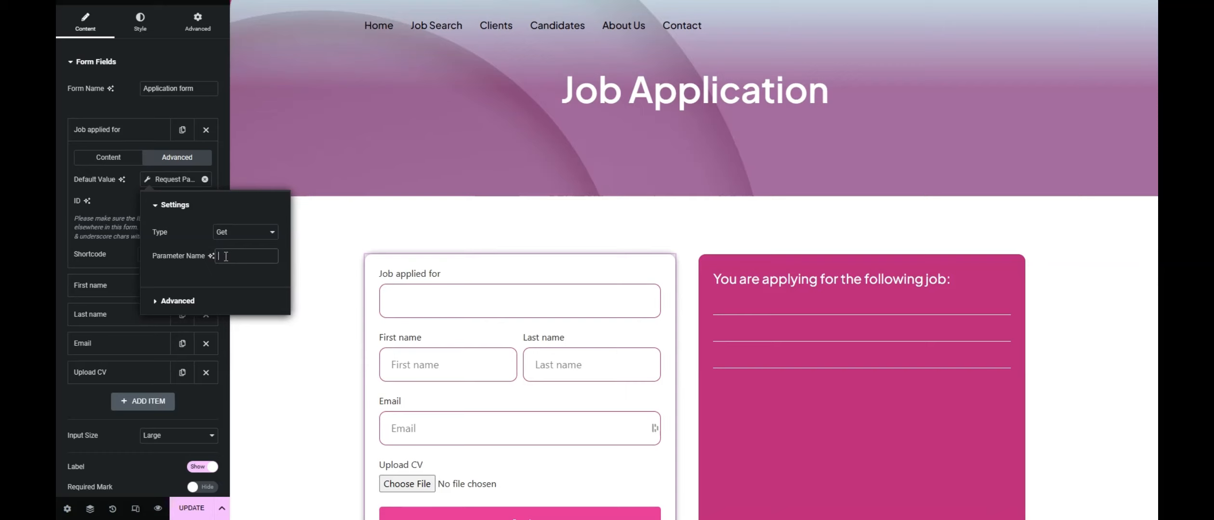
pyautogui.write('jobtitle')
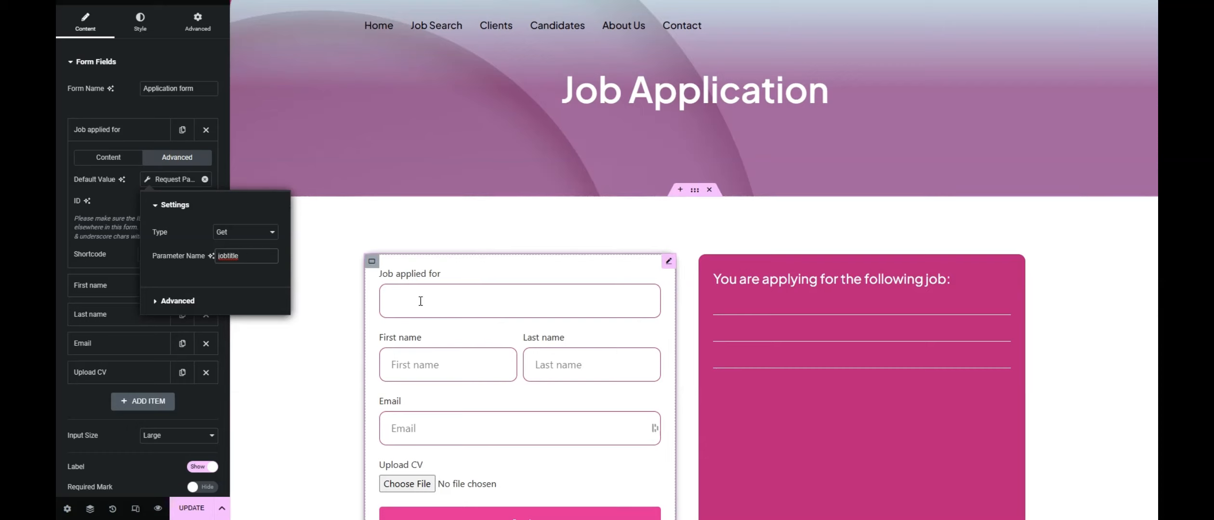
# Step: Check the Job applied for field's content settings and update the page
pyautogui.click(102, 238)
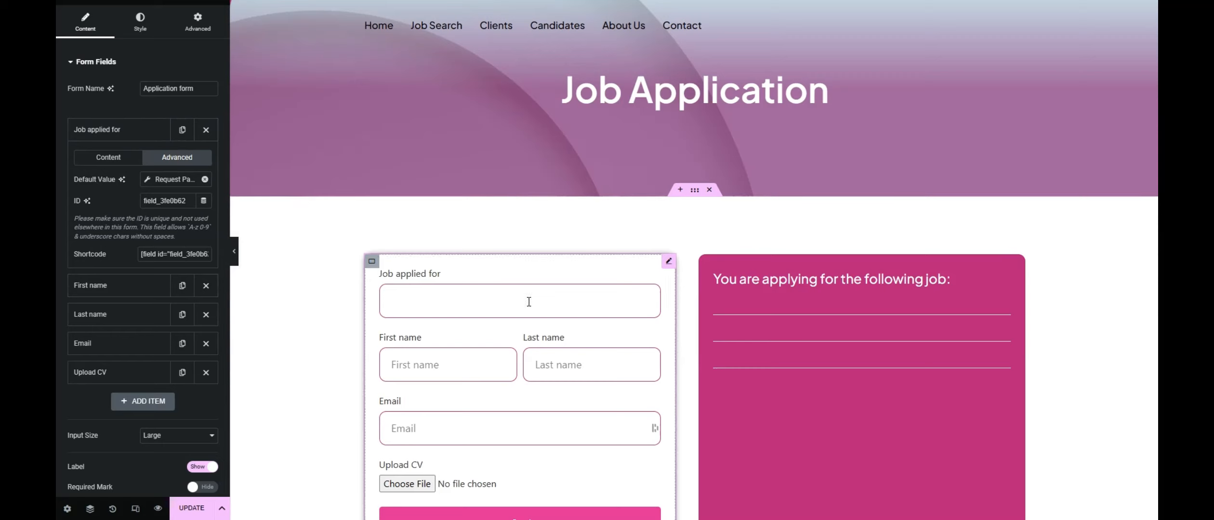
pyautogui.click(115, 159)
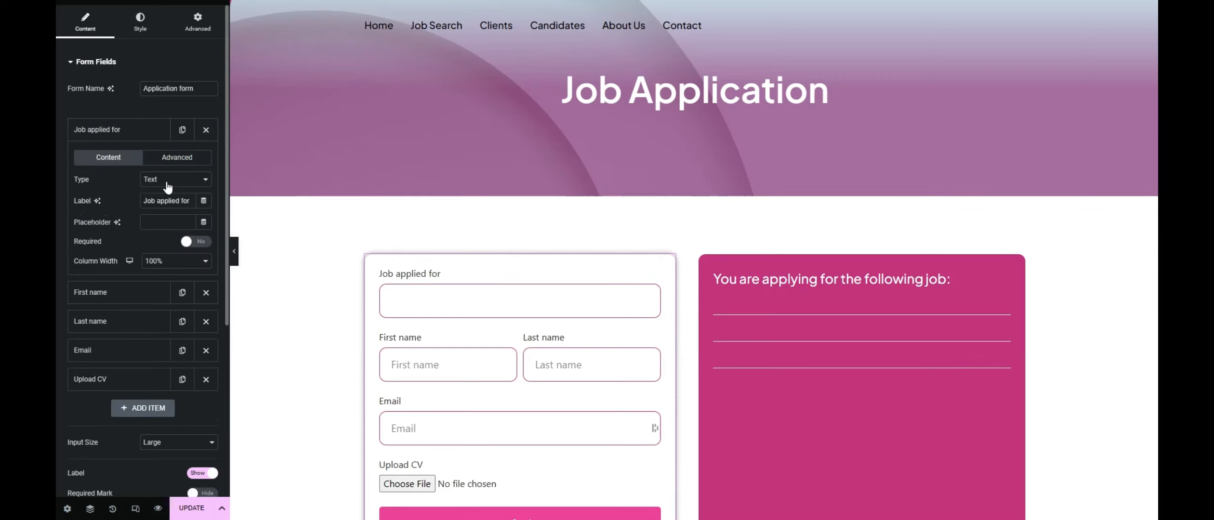
pyautogui.click(195, 508)
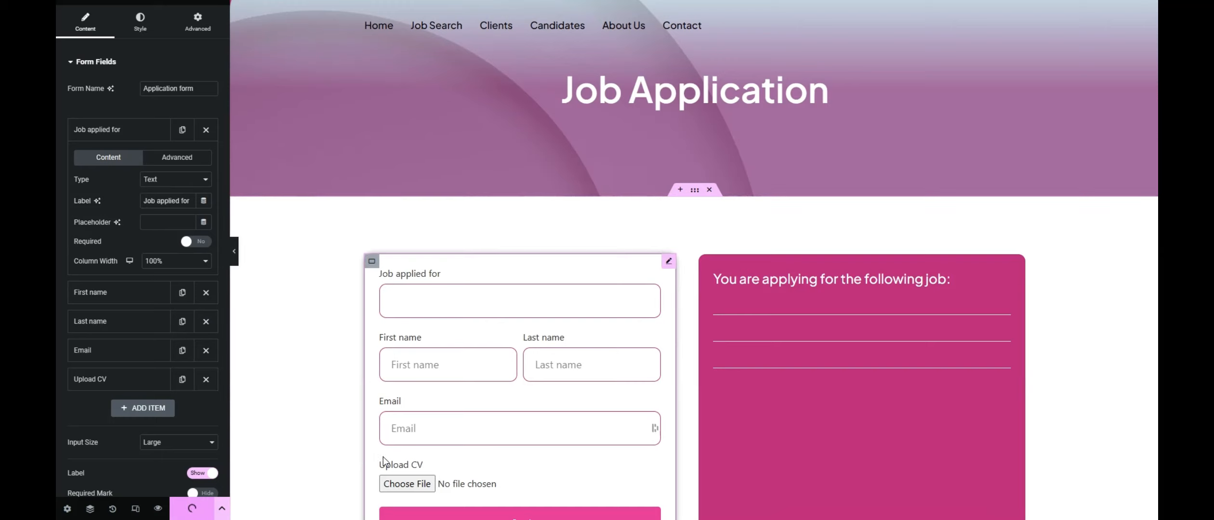
# Step: Replace the dynamic title of the first heading under "You are applying for the following job:" with Request Parameter
pyautogui.click(804, 309)
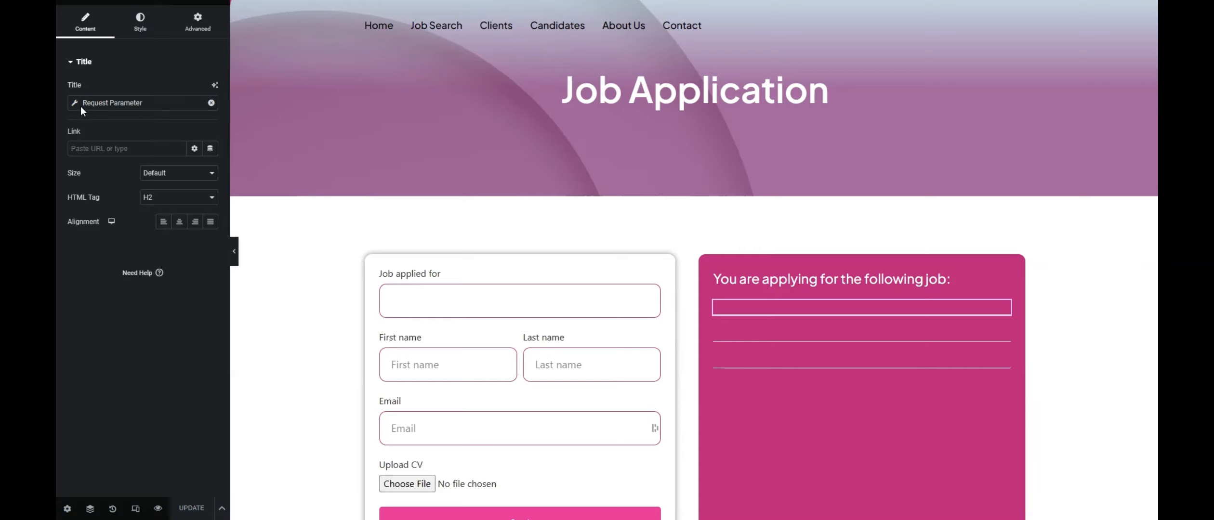
pyautogui.click(211, 103)
pyautogui.click(207, 109)
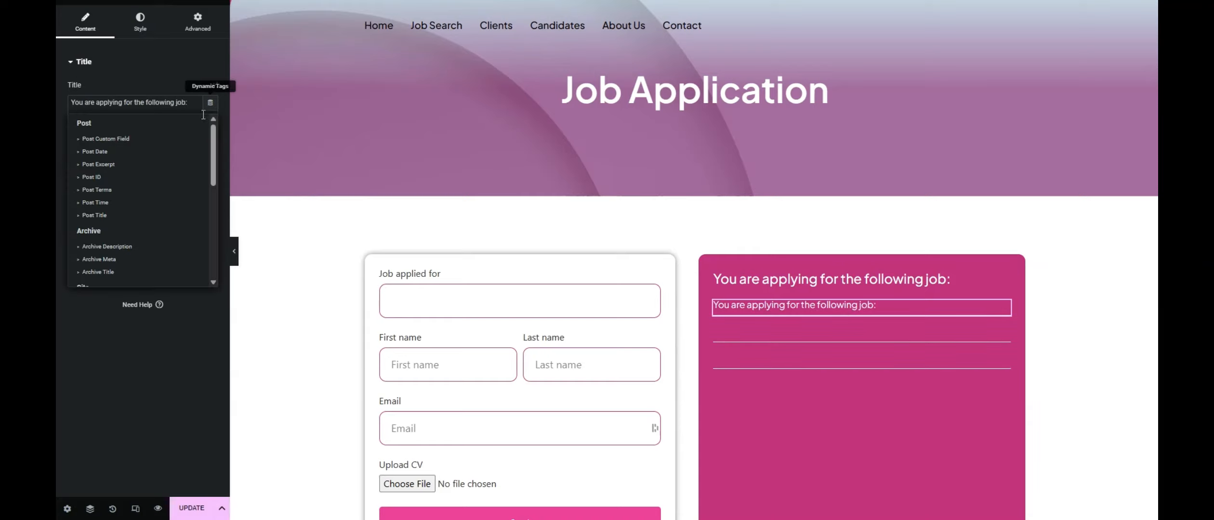
pyautogui.scroll(-5, 134, 217)
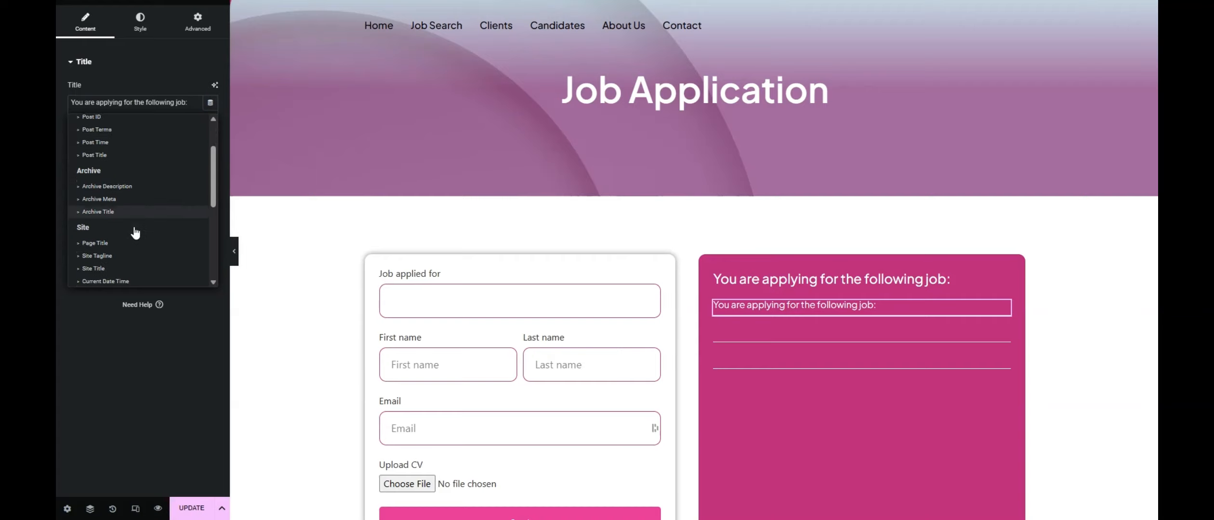
pyautogui.click(107, 225)
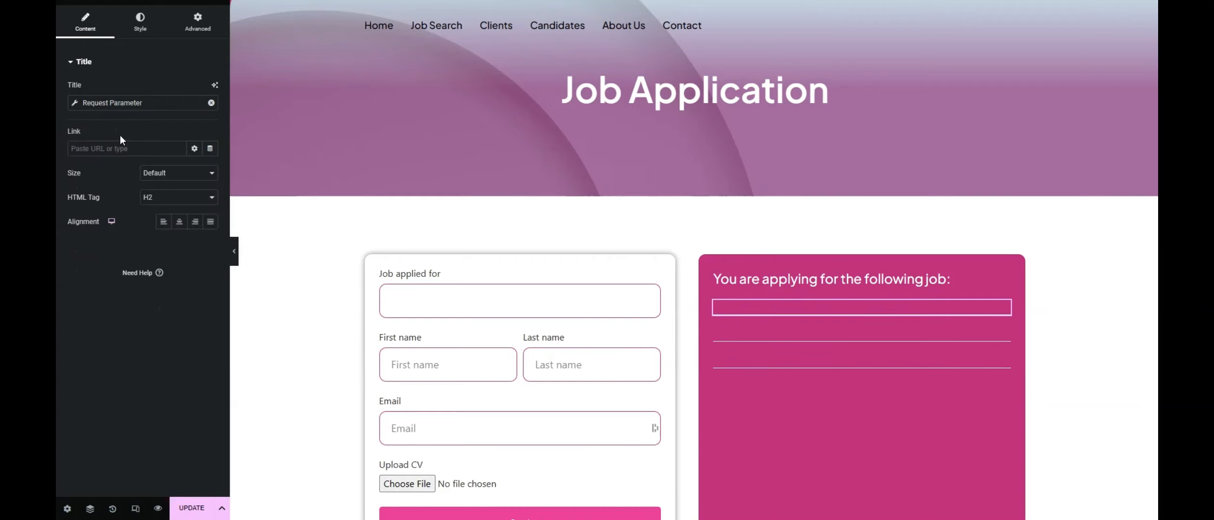
# Step: Set the first heading's request parameter to type Get with the parameter name jobtitle
pyautogui.click(77, 104)
pyautogui.click(152, 157)
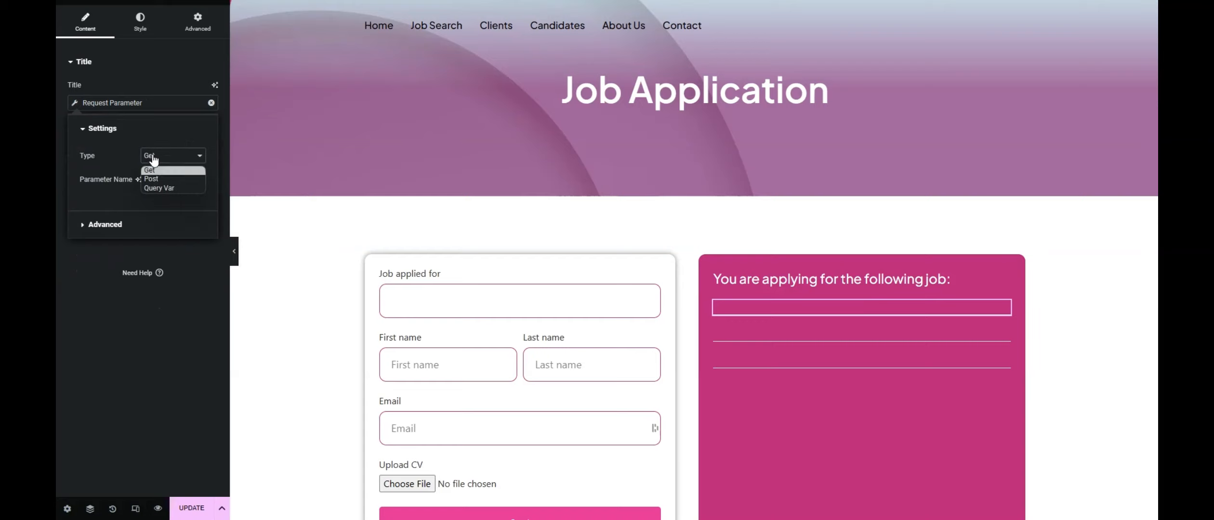
pyautogui.click(163, 171)
pyautogui.write('jobtitle')
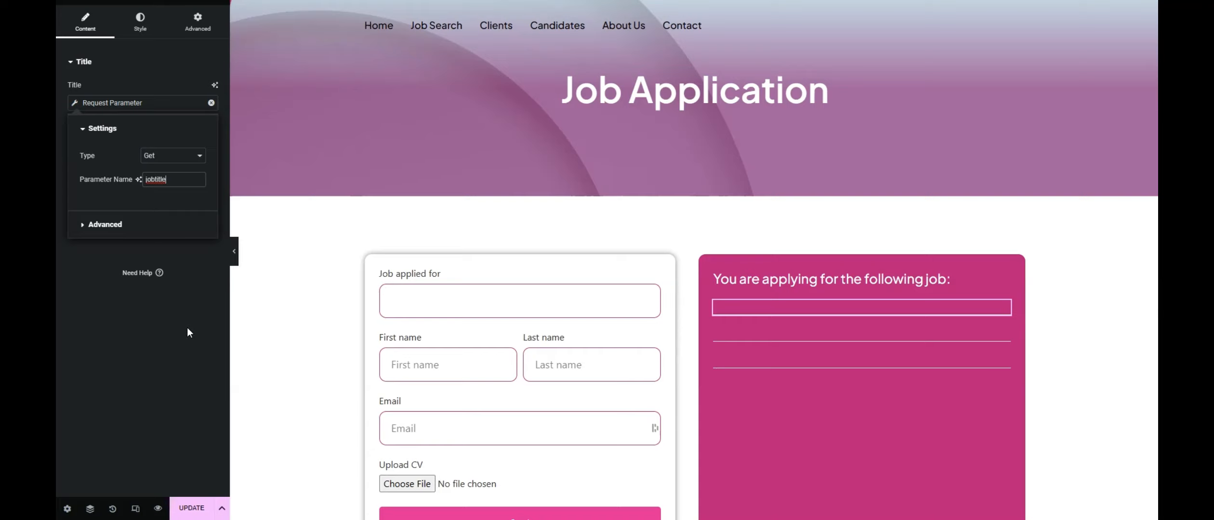
# Step: Add the bold label "<b>Job:</b>" before the heading's dynamic value and update the page
pyautogui.click(98, 225)
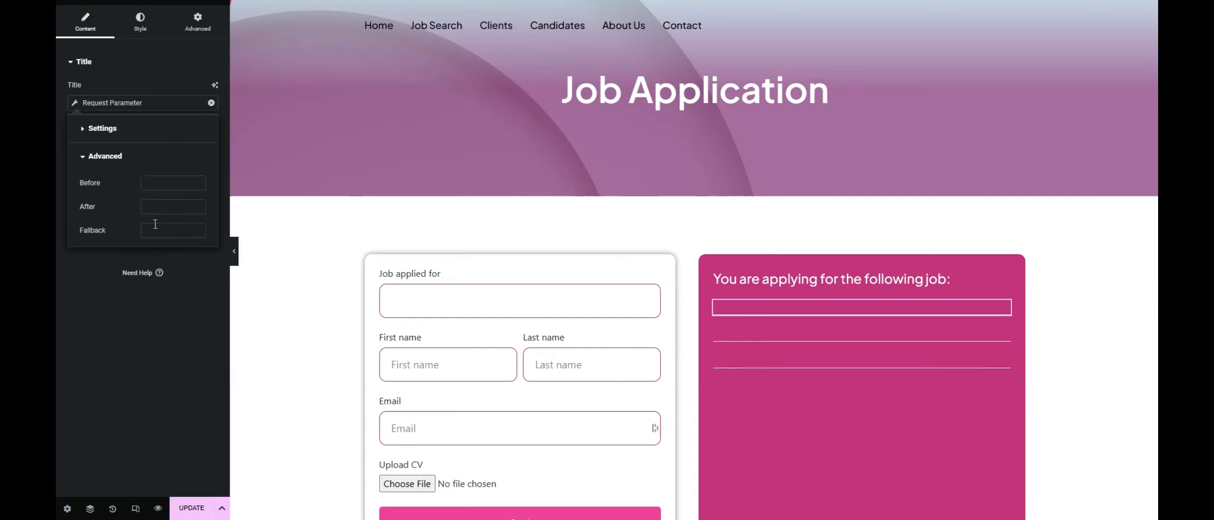
pyautogui.click(154, 183)
pyautogui.write('<')
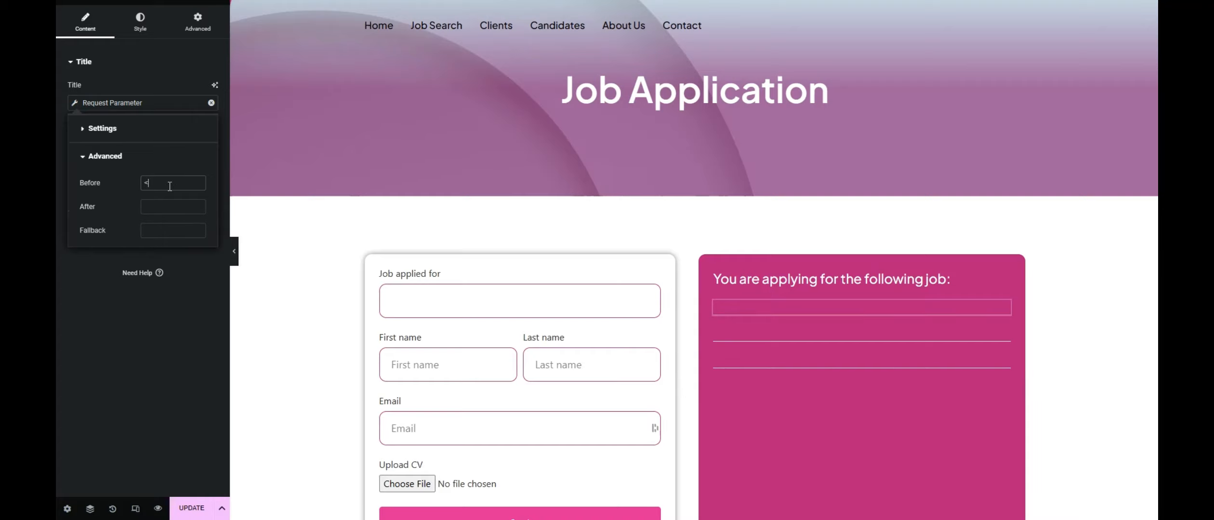
pyautogui.write('b>Job')
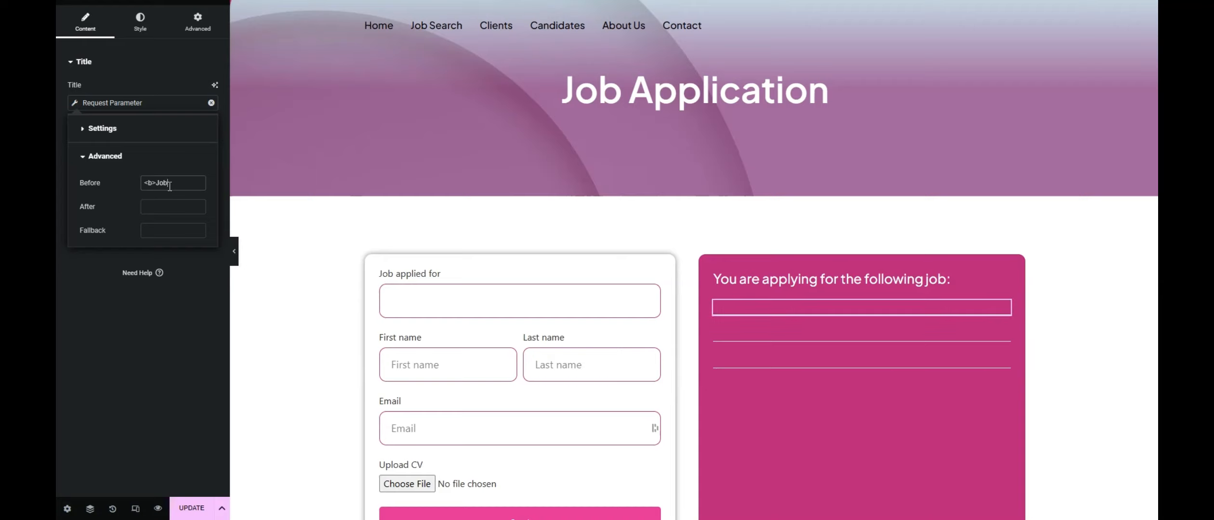
pyautogui.write('</')
pyautogui.write(':</b>')
pyautogui.click(191, 507)
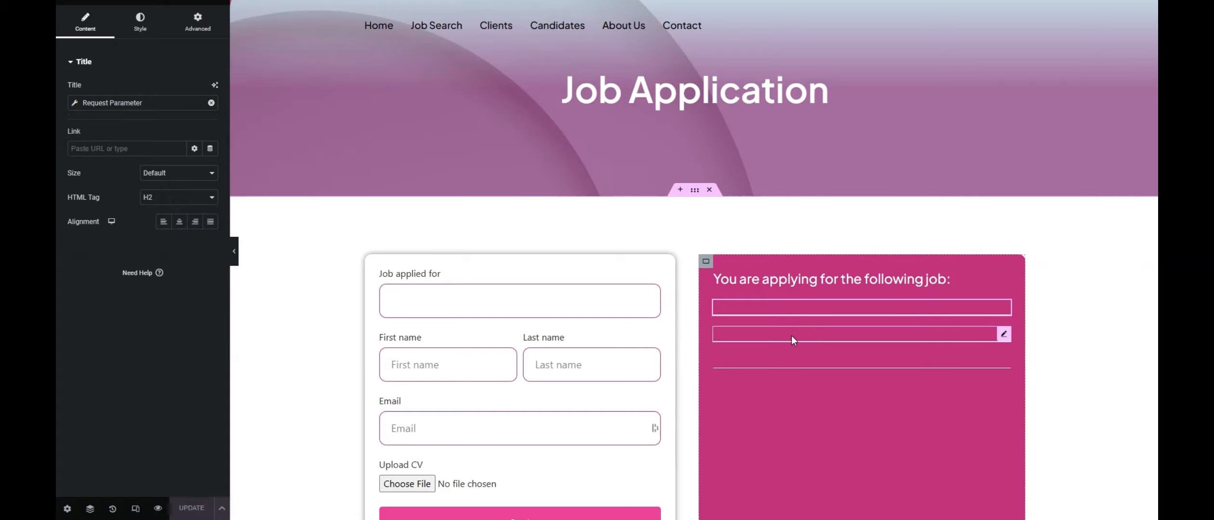
# Step: Review the second heading's request parameter name and the bold label set before its value
pyautogui.click(84, 101)
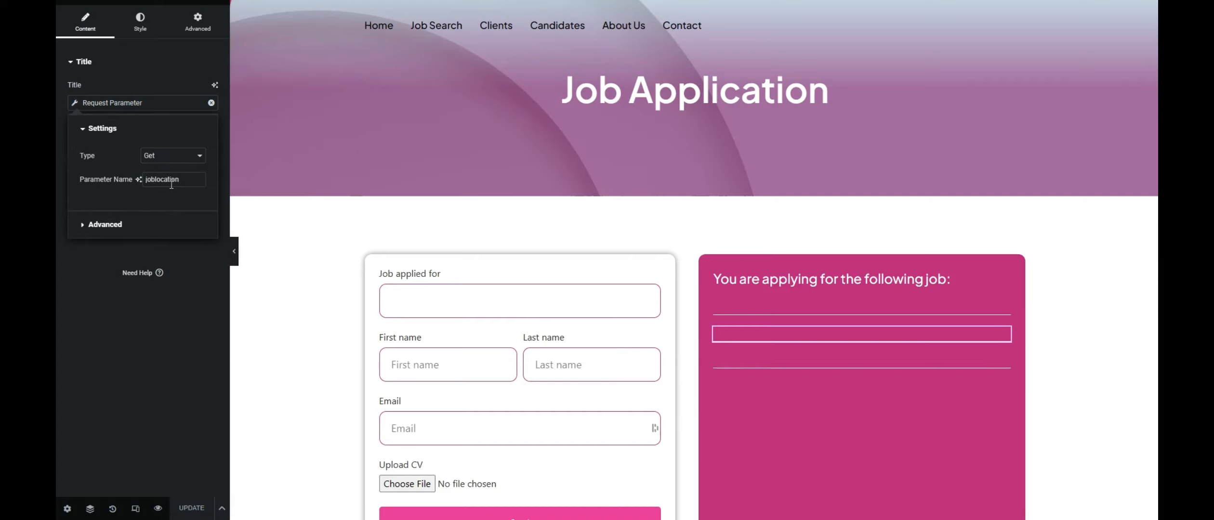
pyautogui.click(103, 226)
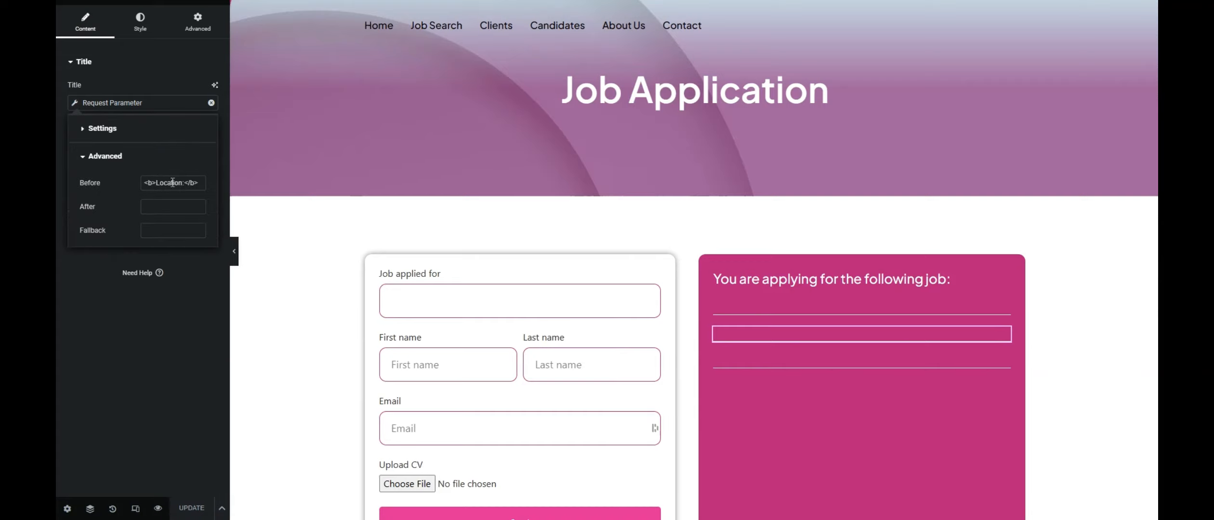
pyautogui.moveTo(198, 183); pyautogui.dragTo(124, 187)
pyautogui.click(178, 332)
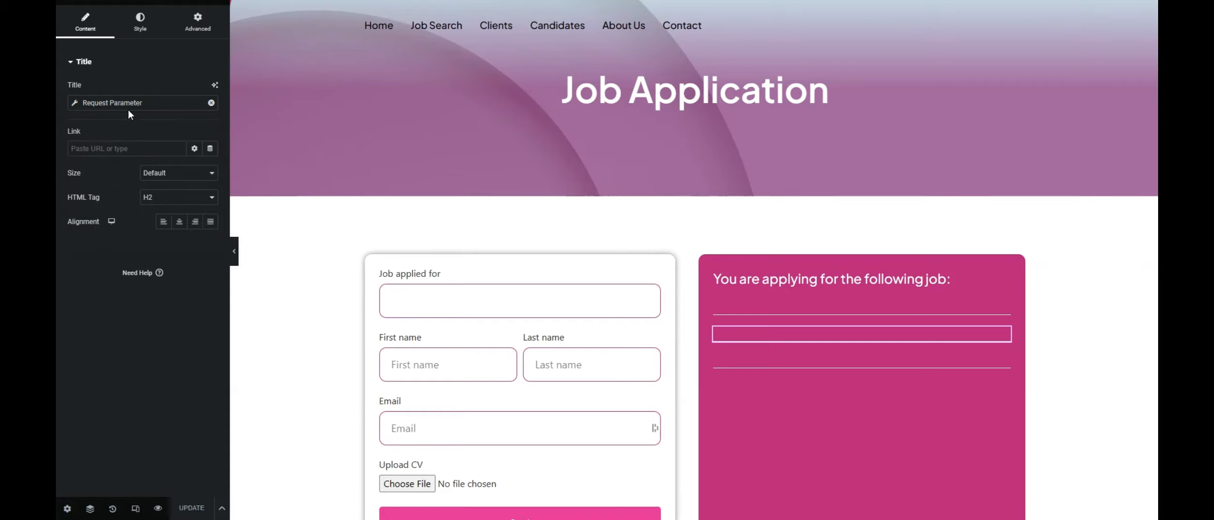
# Step: Review the location field shortcode in the redirect URL of the Test job page's Apply Now form
pyautogui.moveTo(771, 321); pyautogui.dragTo(762, 311)
pyautogui.moveTo(762, 353); pyautogui.dragTo(755, 364)
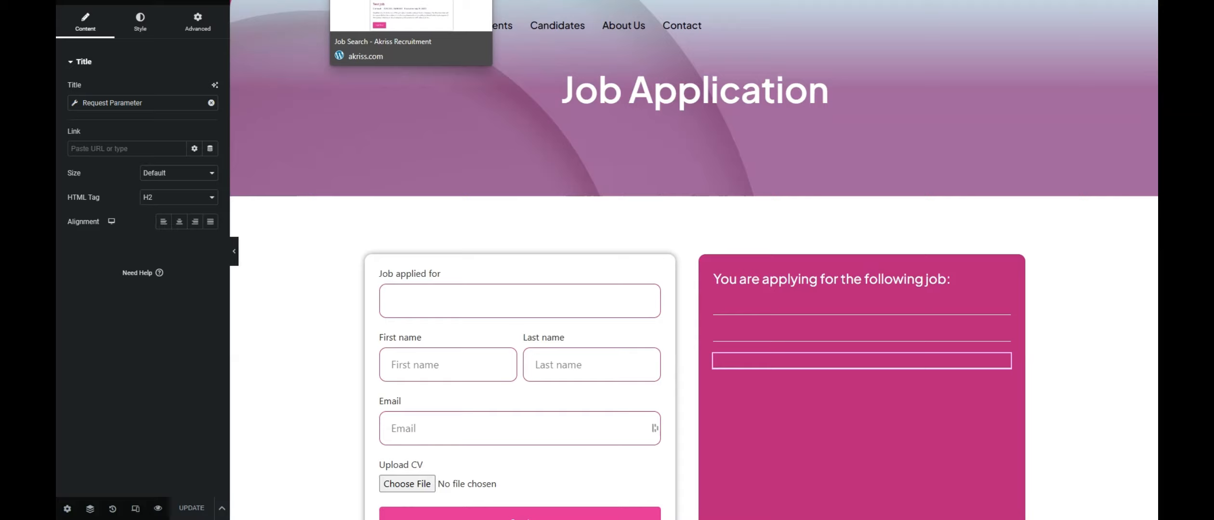
pyautogui.click(375, 0)
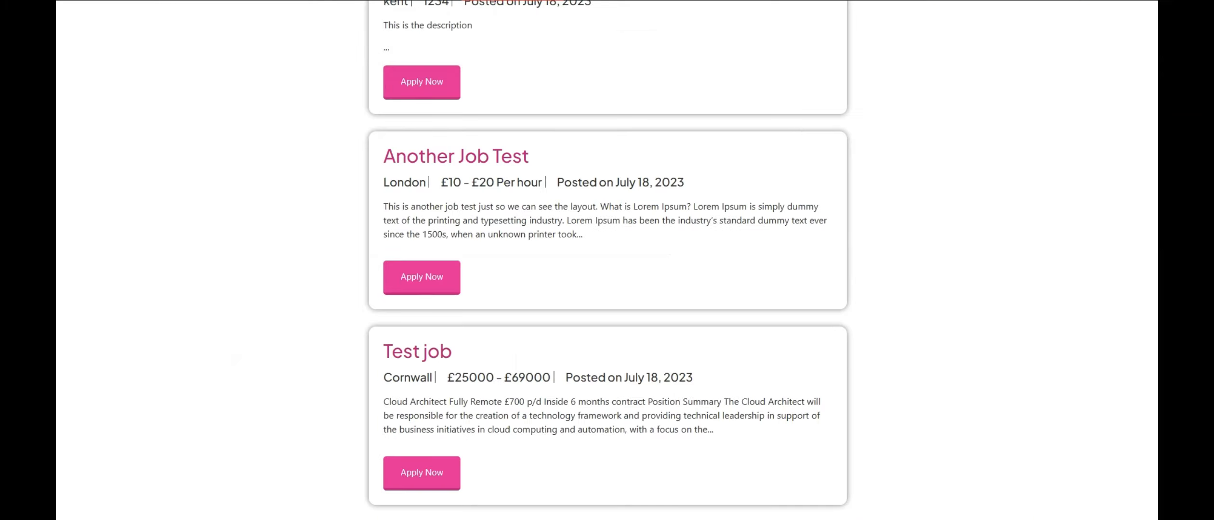
pyautogui.click(385, 0)
pyautogui.moveTo(182, 185); pyautogui.dragTo(203, 184)
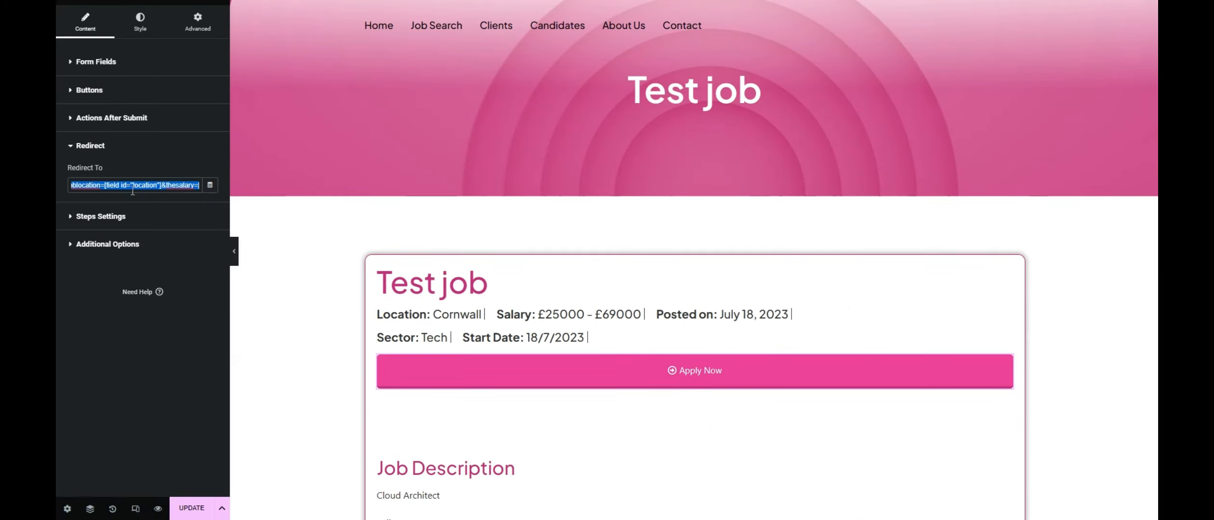
pyautogui.click(132, 188)
pyautogui.moveTo(104, 185); pyautogui.dragTo(161, 185)
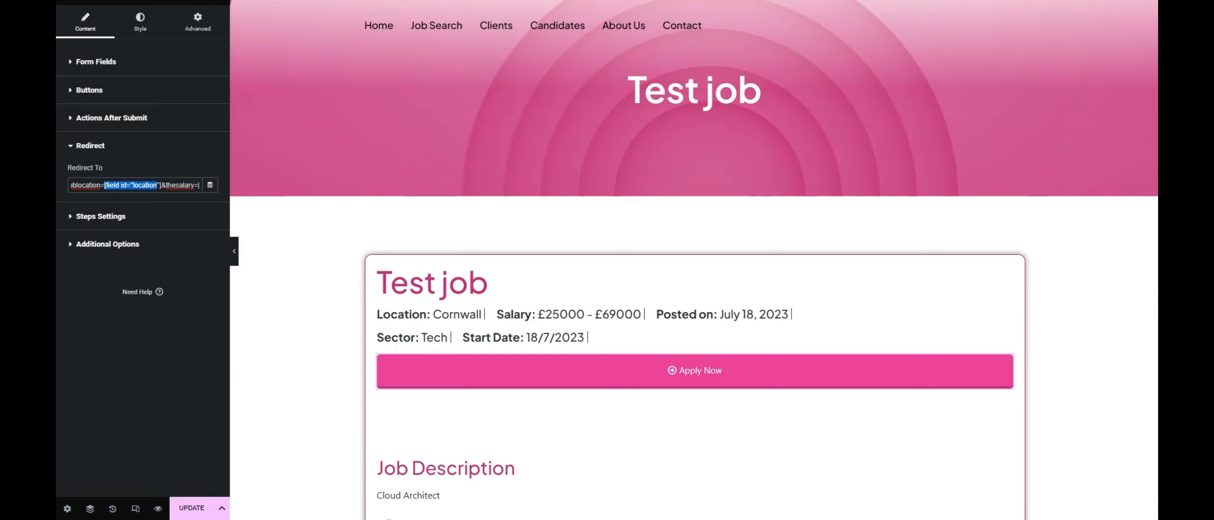
# Step: Open the Another Job Test listing from the job search page and go to its Apply Now form
pyautogui.click(376, 0)
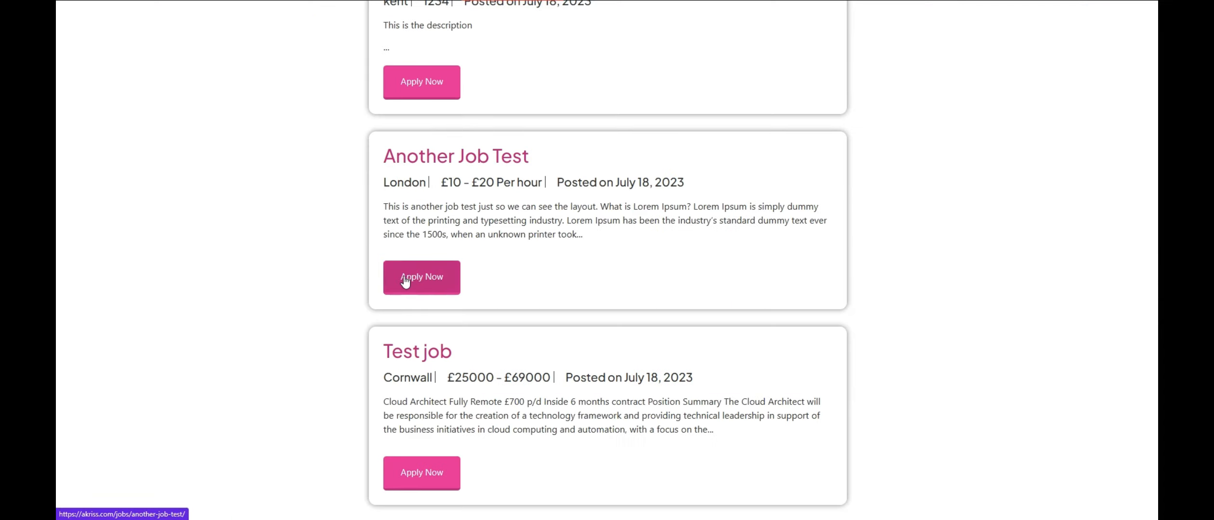
pyautogui.click(427, 158)
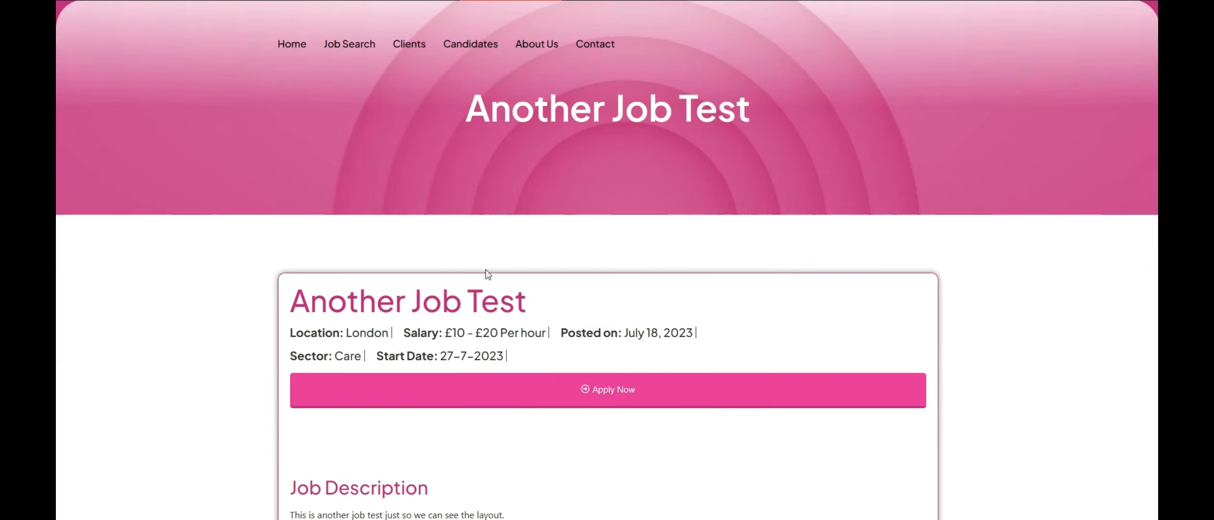
pyautogui.scroll(-2, 486, 264)
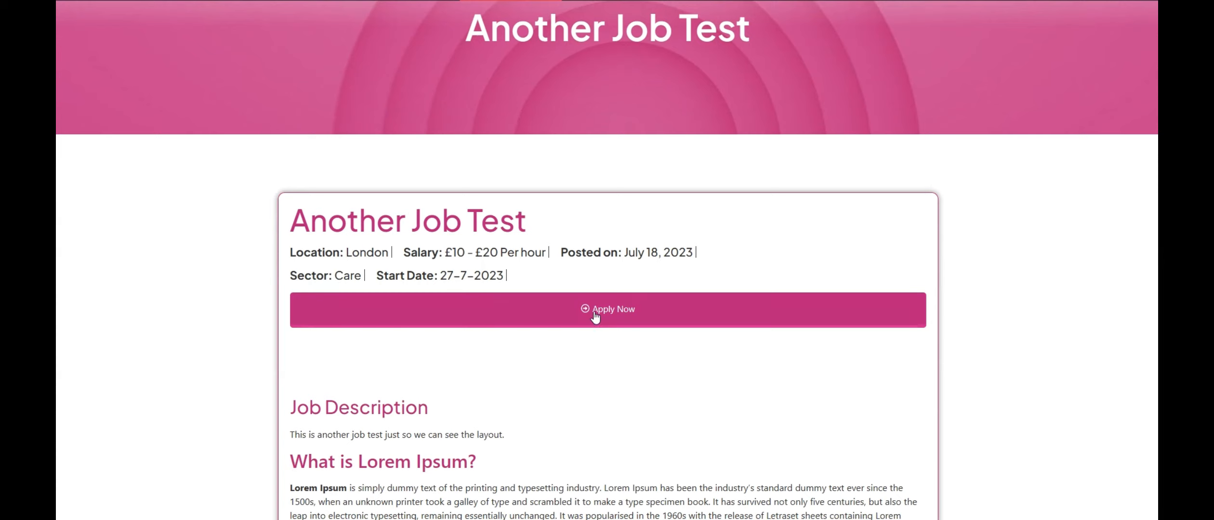
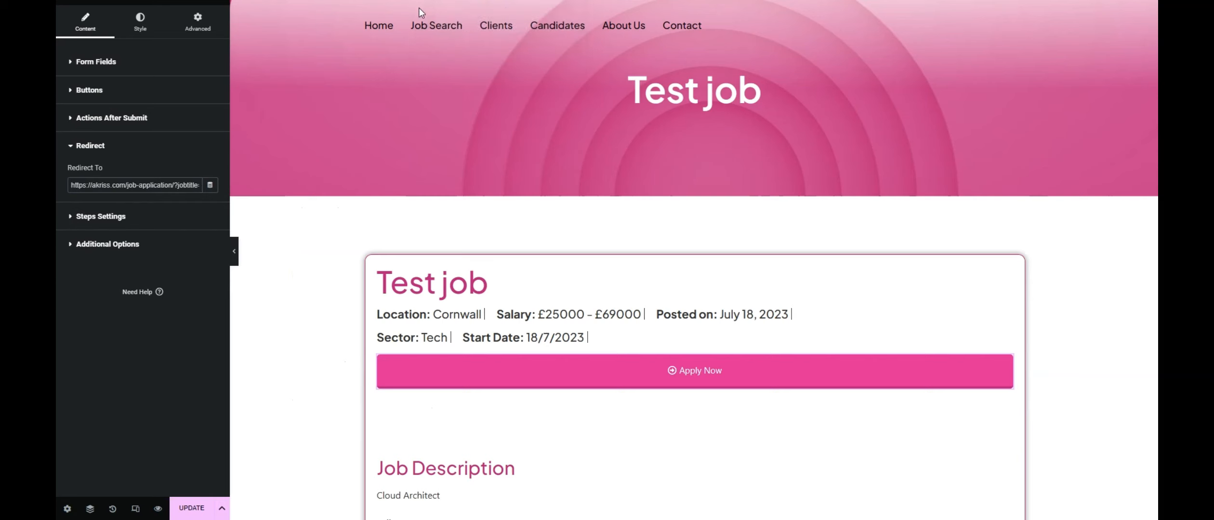
# Step: Inspect the default value and shortcode of the Apply Now form's Post-Title field in its advanced settings
pyautogui.click(90, 63)
pyautogui.click(120, 129)
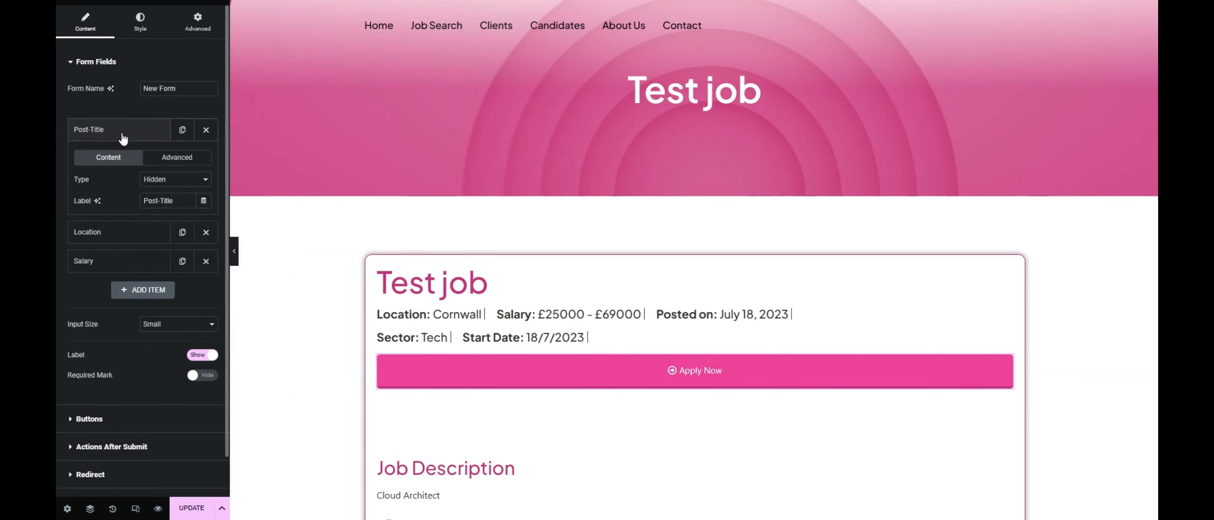
pyautogui.click(171, 166)
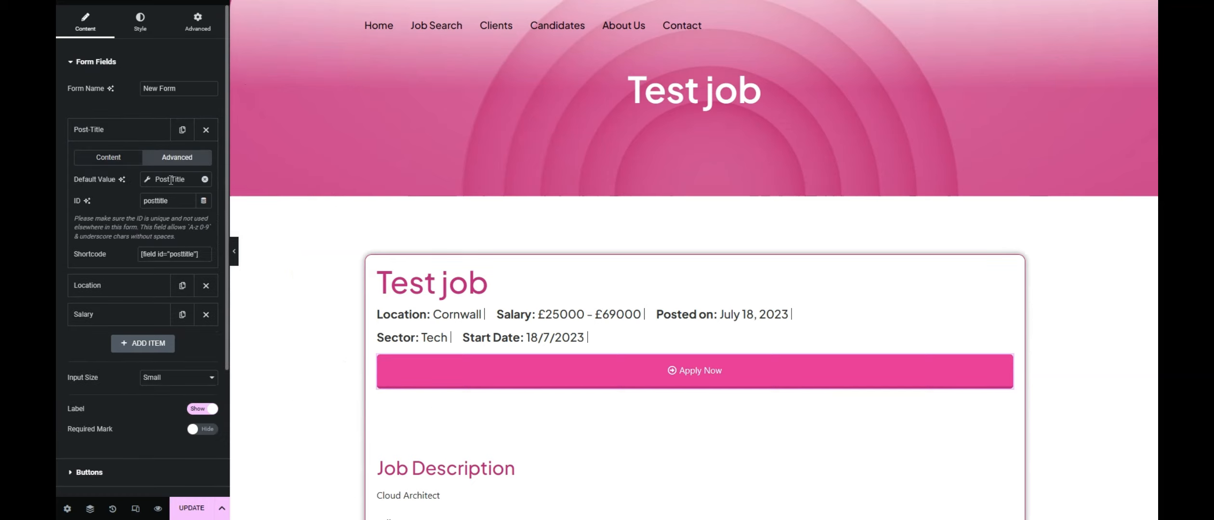
pyautogui.moveTo(200, 256); pyautogui.dragTo(100, 254)
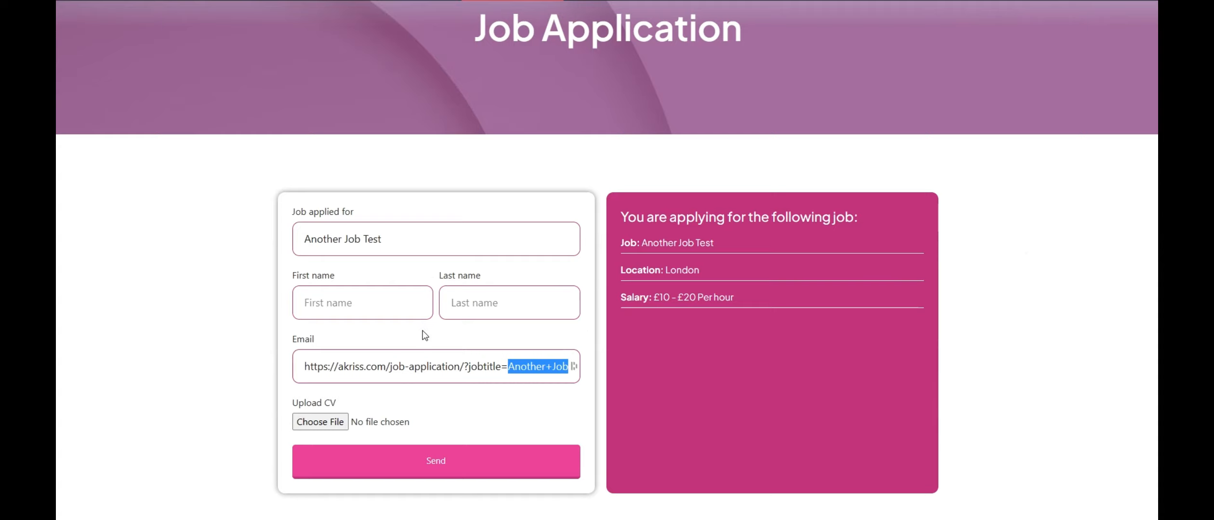
# Step: Compare the job title and location values in the pasted URL with the job details shown beside the application form
pyautogui.moveTo(508, 366); pyautogui.dragTo(571, 368)
pyautogui.click(384, 368)
pyautogui.moveTo(379, 367); pyautogui.dragTo(415, 368)
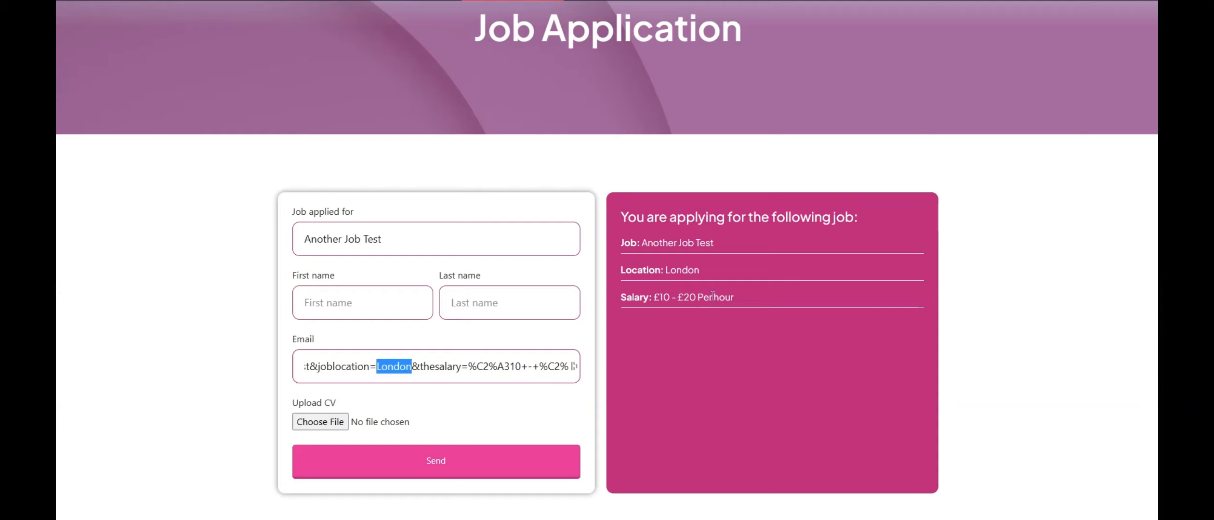
pyautogui.click(674, 242)
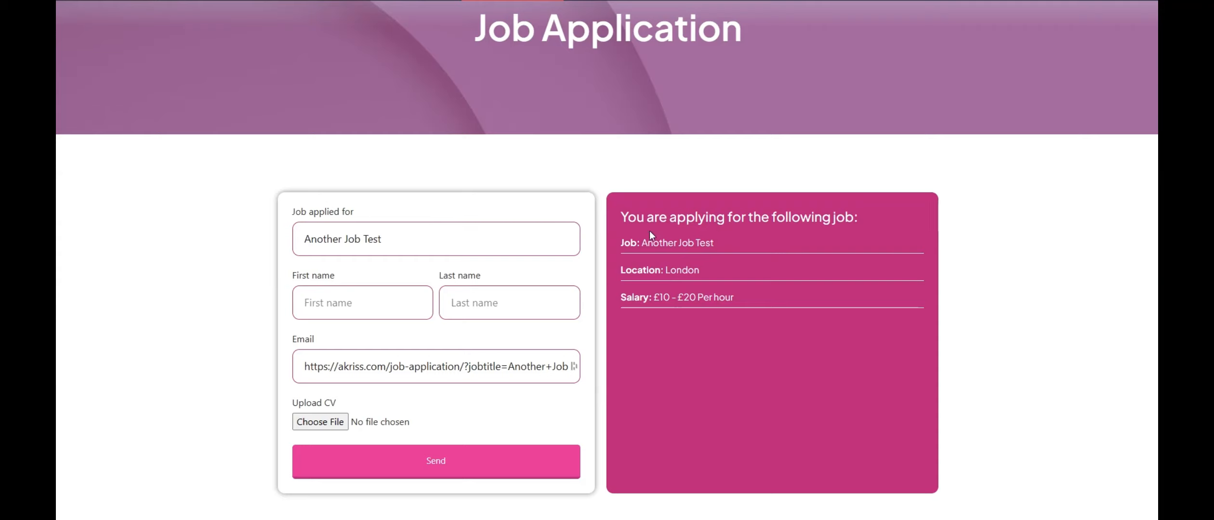
pyautogui.moveTo(664, 240); pyautogui.dragTo(718, 236)
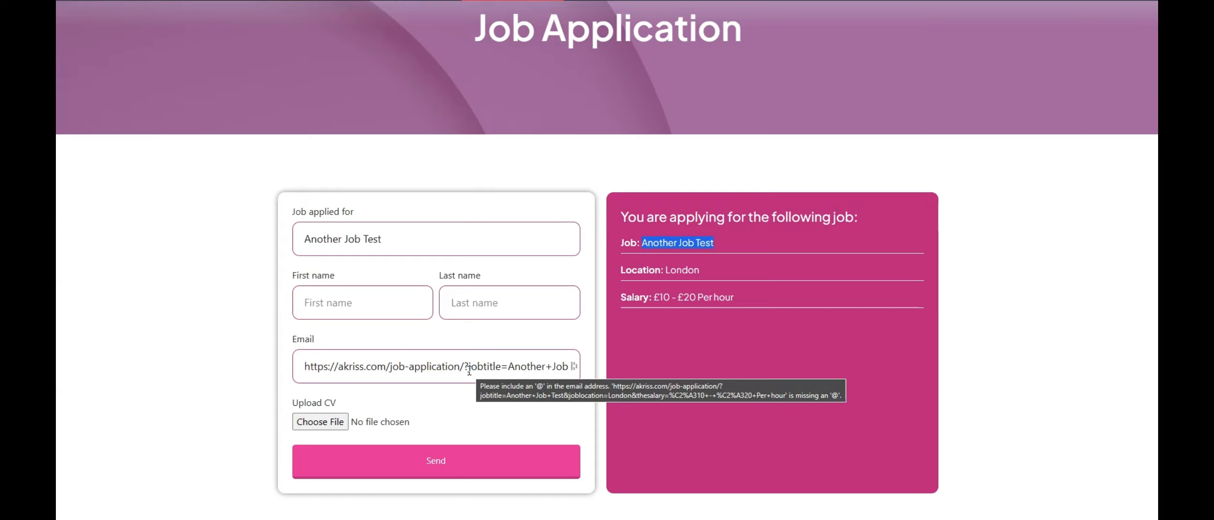
# Step: Examine the jobtitle, joblocation and thesalary parameters of the pasted URL in the Email field
pyautogui.moveTo(469, 367); pyautogui.dragTo(514, 367)
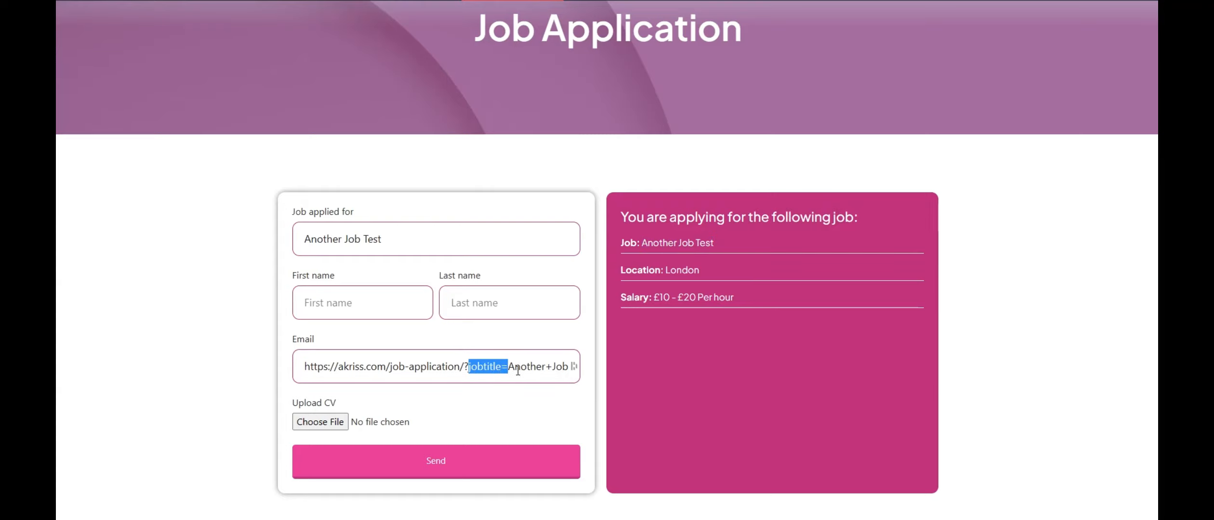
pyautogui.click(717, 247)
pyautogui.moveTo(540, 367); pyautogui.dragTo(557, 372)
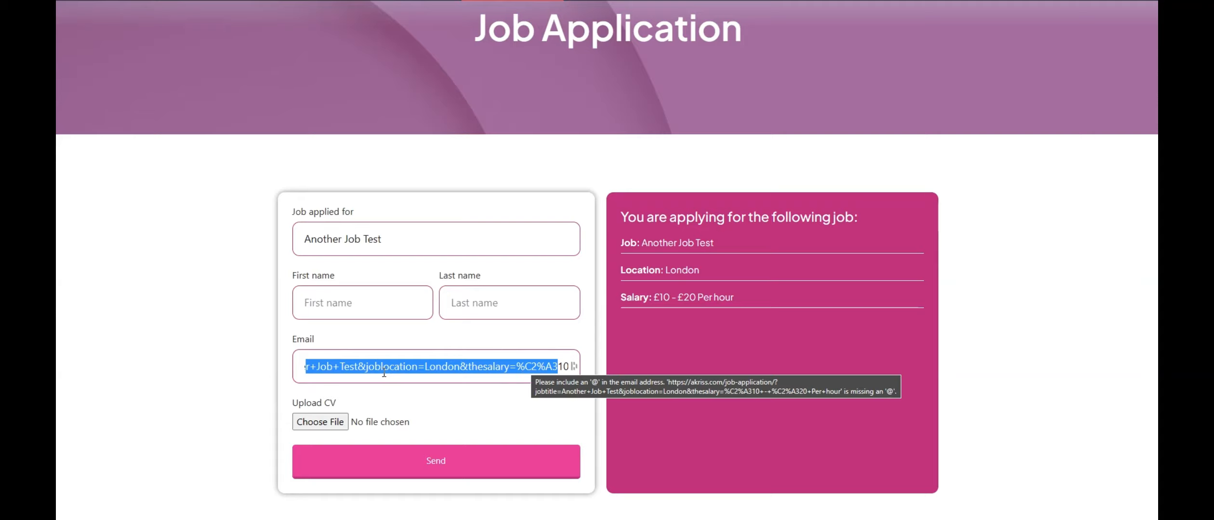
pyautogui.moveTo(384, 371); pyautogui.dragTo(301, 367)
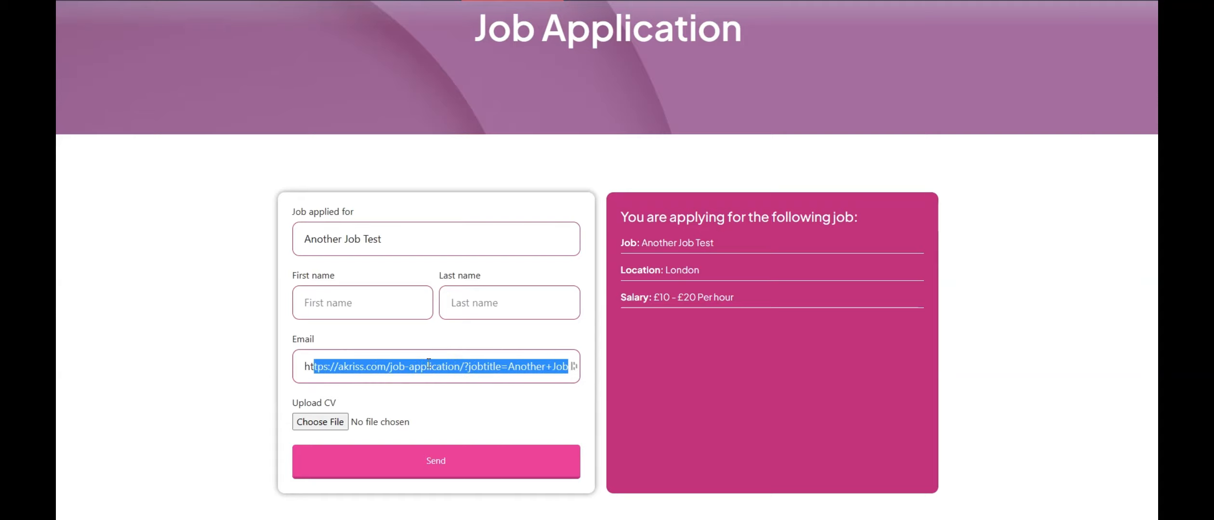
pyautogui.click(428, 364)
pyautogui.moveTo(486, 367); pyautogui.dragTo(557, 367)
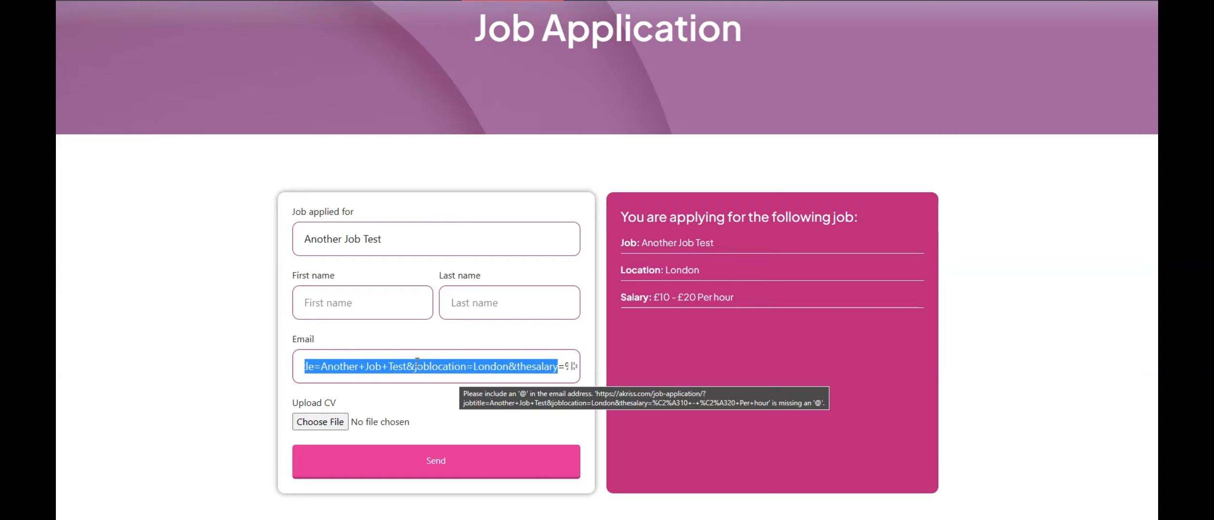
pyautogui.moveTo(416, 366); pyautogui.dragTo(510, 366)
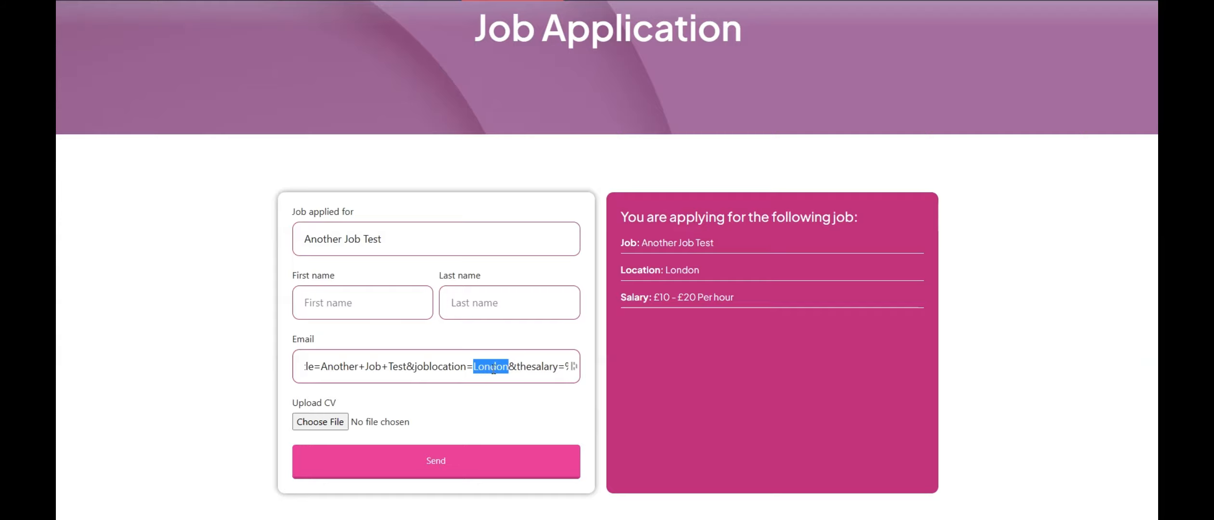
pyautogui.click(636, 412)
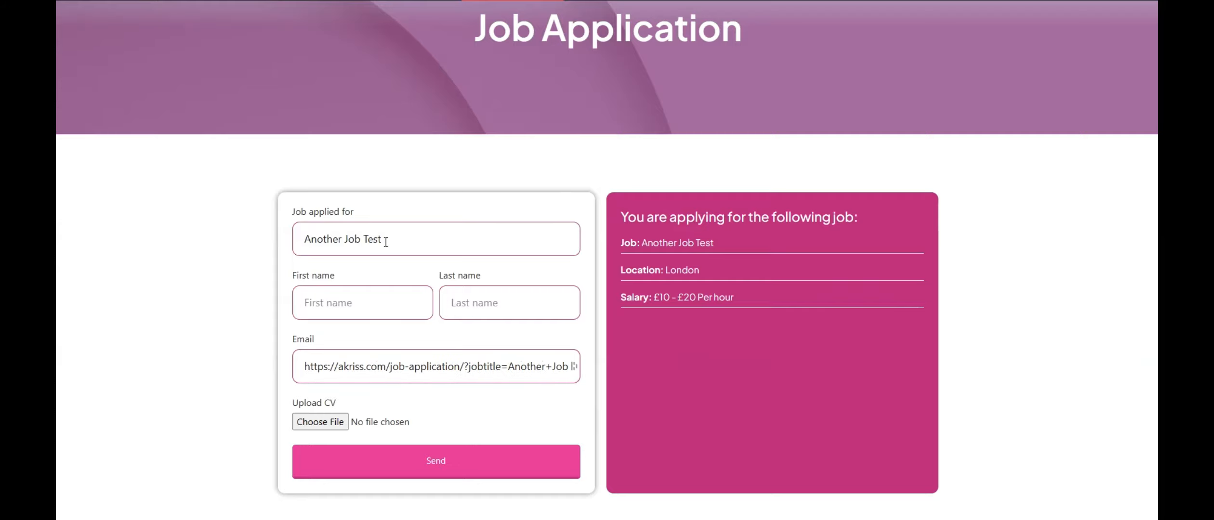
# Step: Clear the pasted URL from the application form's Email field
pyautogui.scroll(2, 283, 350)
pyautogui.scroll(-2, 283, 350)
pyautogui.click(508, 368)
pyautogui.hotkey('ctrl', 'a')
pyautogui.press('BackSpace')
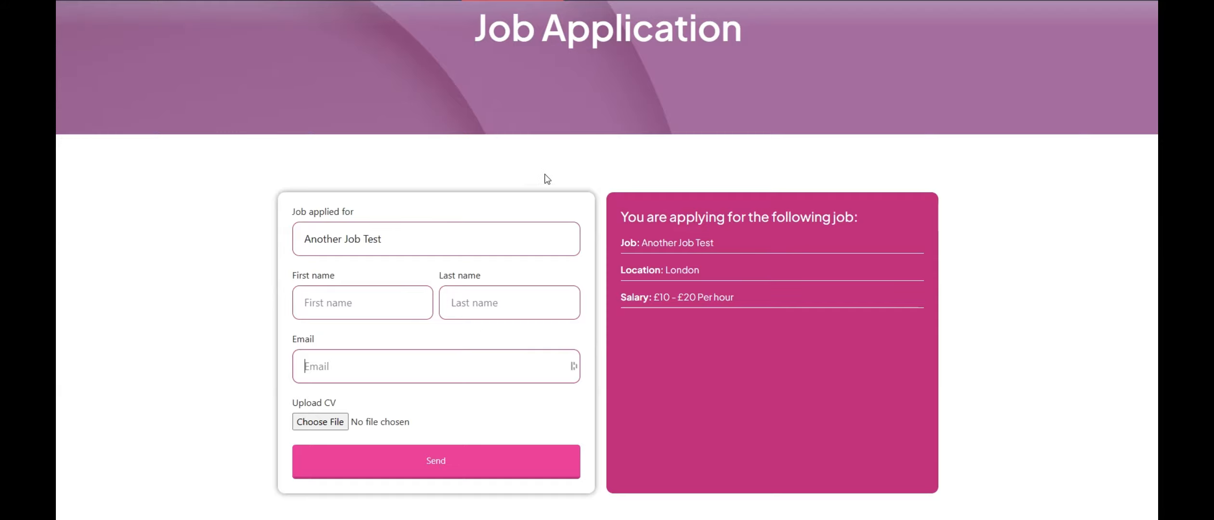
pyautogui.scroll(2, 525, 181)
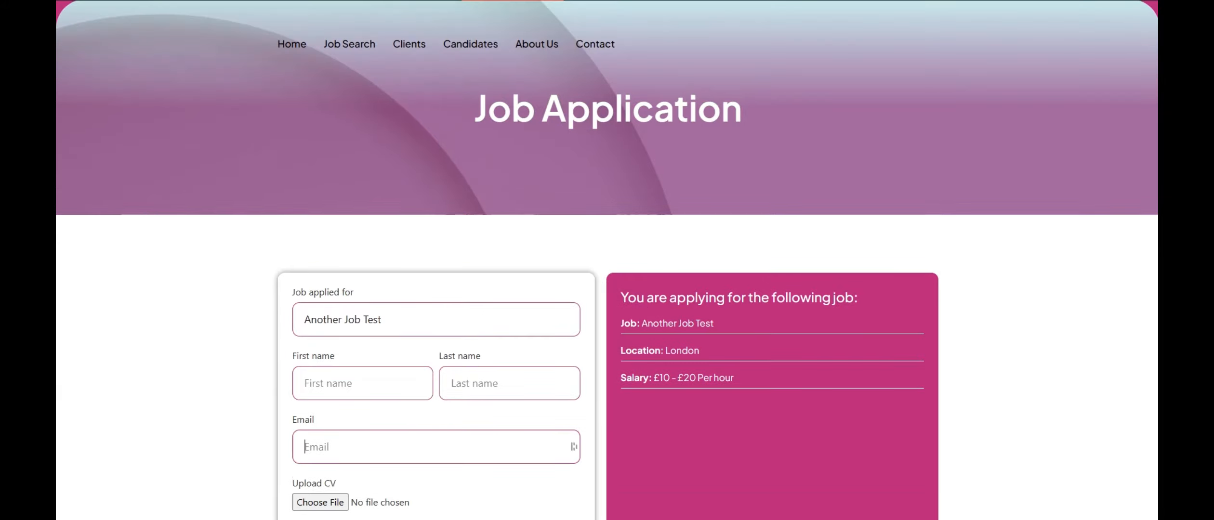
# Step: Return to the Another Job Test listing, look through its details, and apply for the job again
pyautogui.hotkey('alt', 'Left')
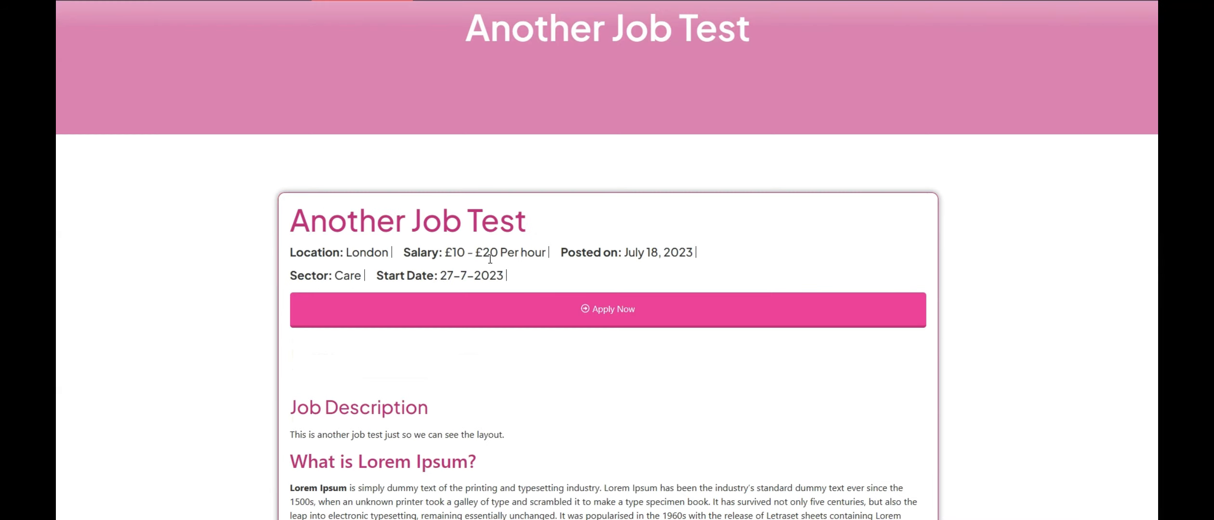
pyautogui.scroll(-2, 488, 256)
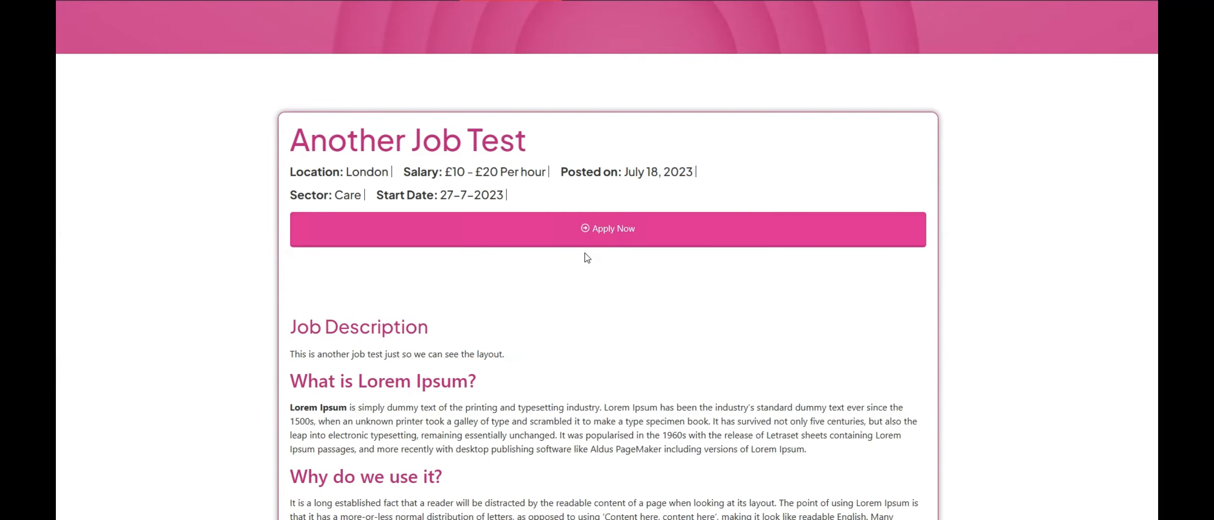
pyautogui.scroll(-10, 592, 276)
pyautogui.scroll(12, 539, 306)
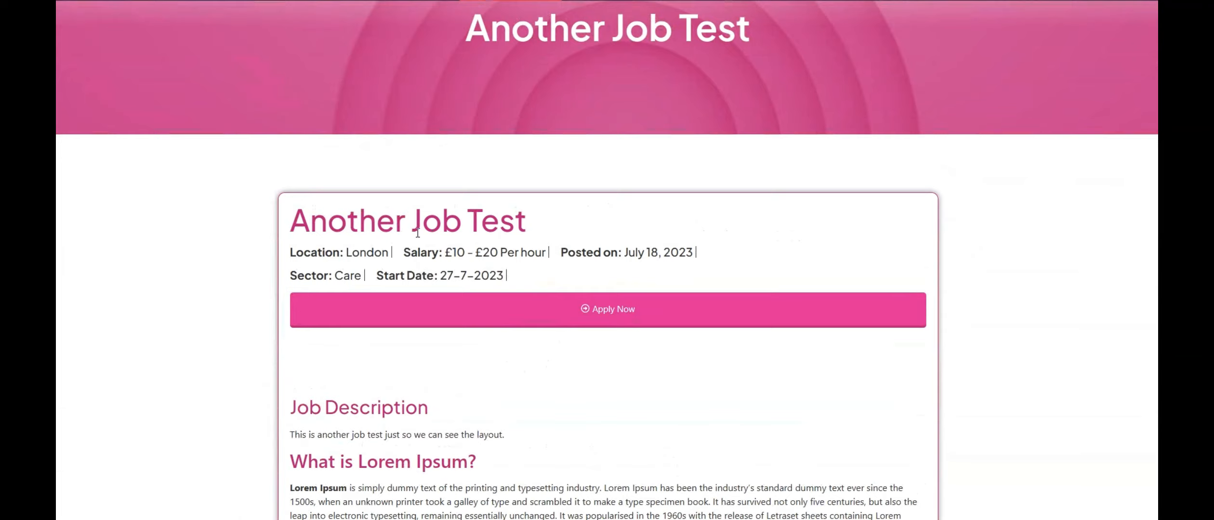
pyautogui.scroll(-3, 424, 226)
pyautogui.scroll(1, 477, 187)
pyautogui.scroll(1, 477, 187)
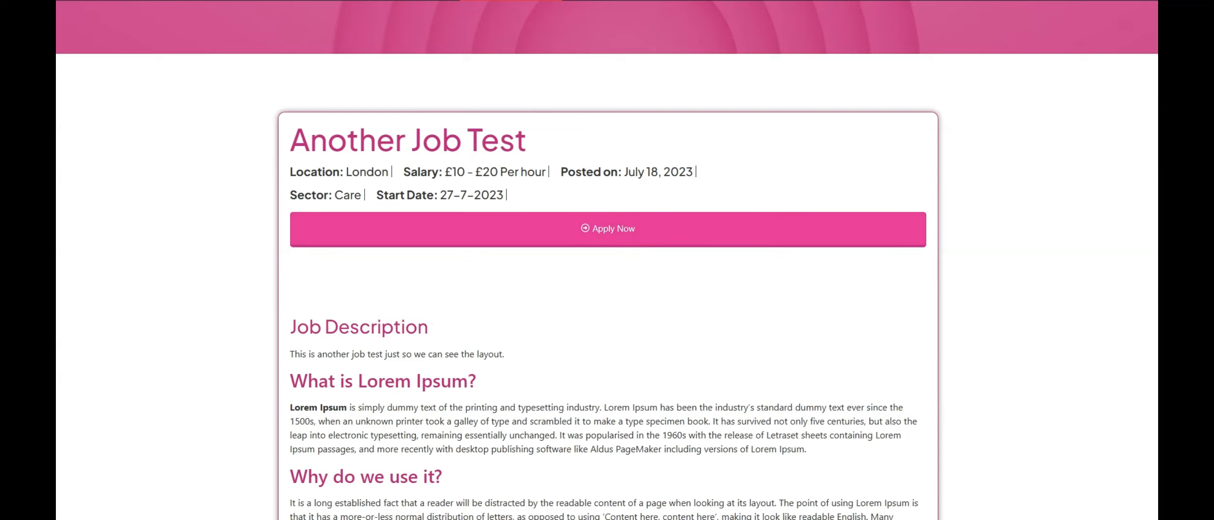
pyautogui.click(527, 228)
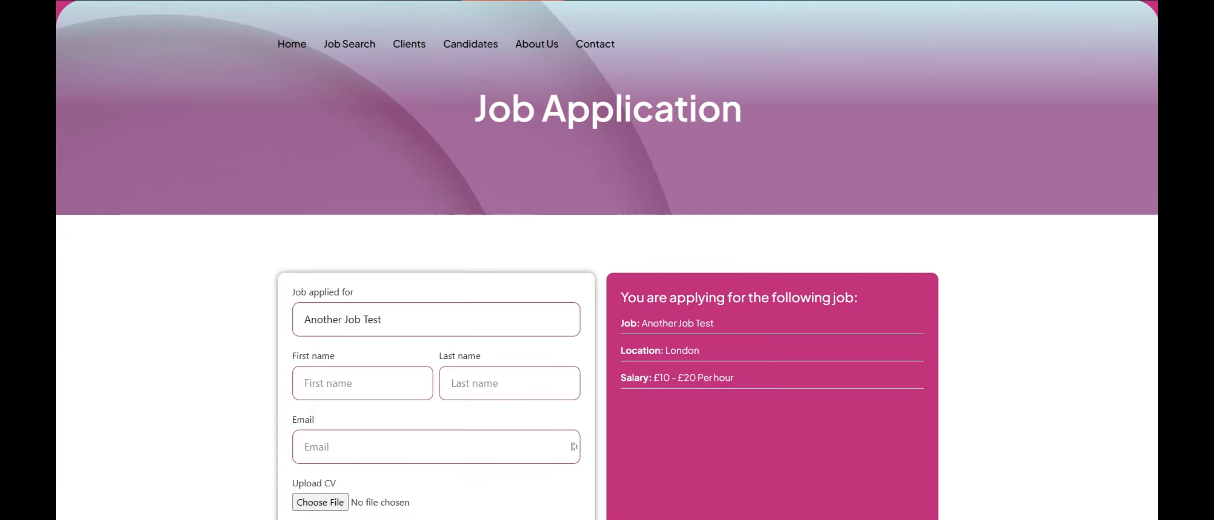
# Step: Load the Job Application page without any request parameters and view its form and job details box
pyautogui.click(539, 0)
pyautogui.click(558, 222)
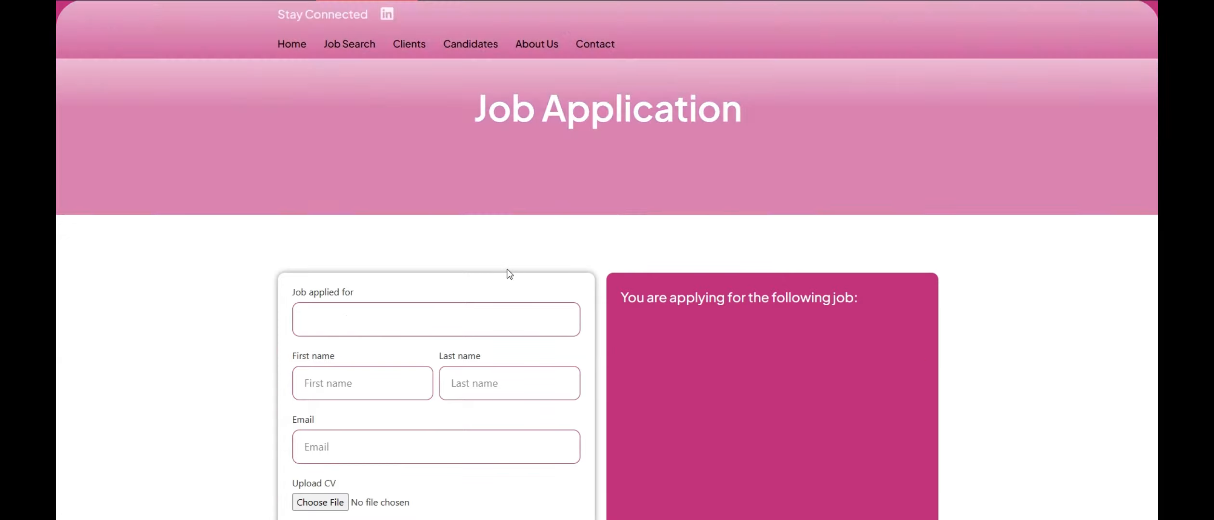
pyautogui.scroll(-2, 663, 281)
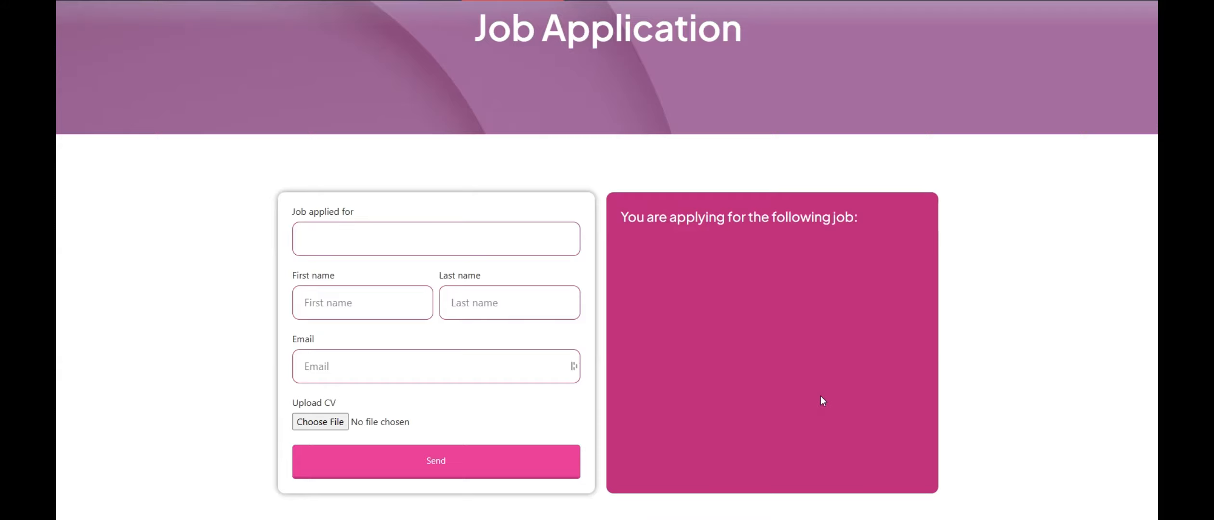
# Step: Enter the test text "rgeryyere" in the Job applied for field and clear it again
pyautogui.click(345, 239)
pyautogui.write('rgeryyere')
pyautogui.press('BackSpace')
pyautogui.press('BackSpace')
pyautogui.press('BackSpace')
pyautogui.press('BackSpace')
pyautogui.press('BackSpace')
pyautogui.press('BackSpace')
pyautogui.press('BackSpace')
pyautogui.press('BackSpace')
pyautogui.press('BackSpace')
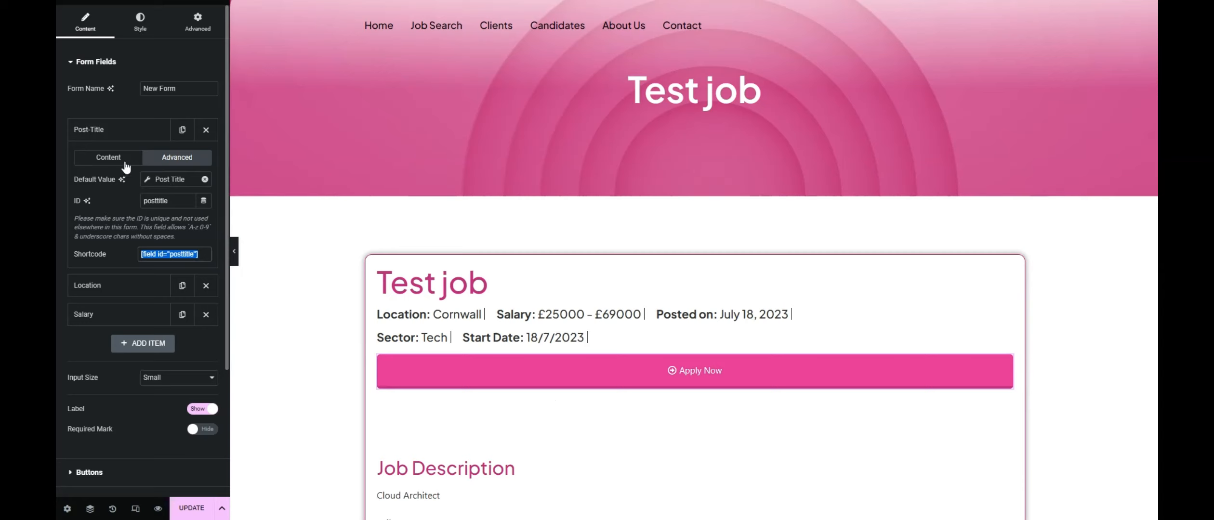
# Step: Review the Apply Now form's custom messages in its additional options, switching them off and back on
pyautogui.click(101, 129)
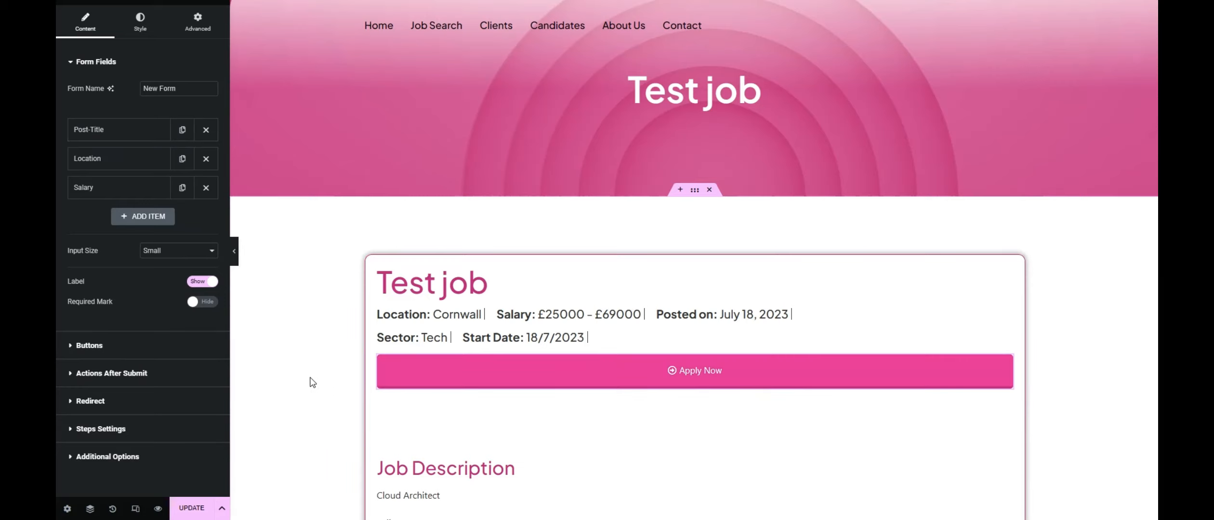
pyautogui.scroll(-2, 472, 333)
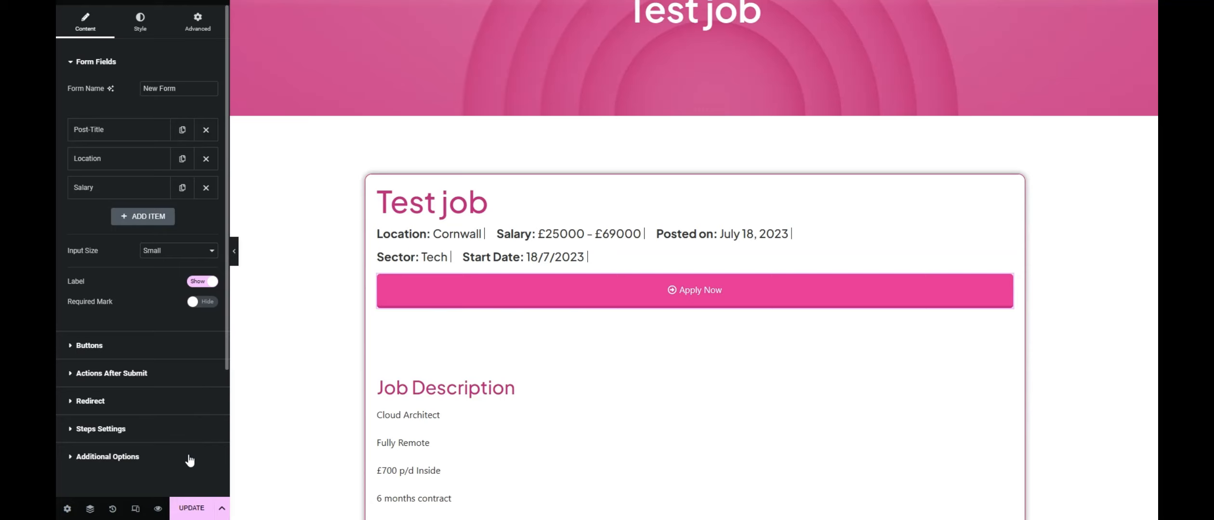
pyautogui.click(128, 457)
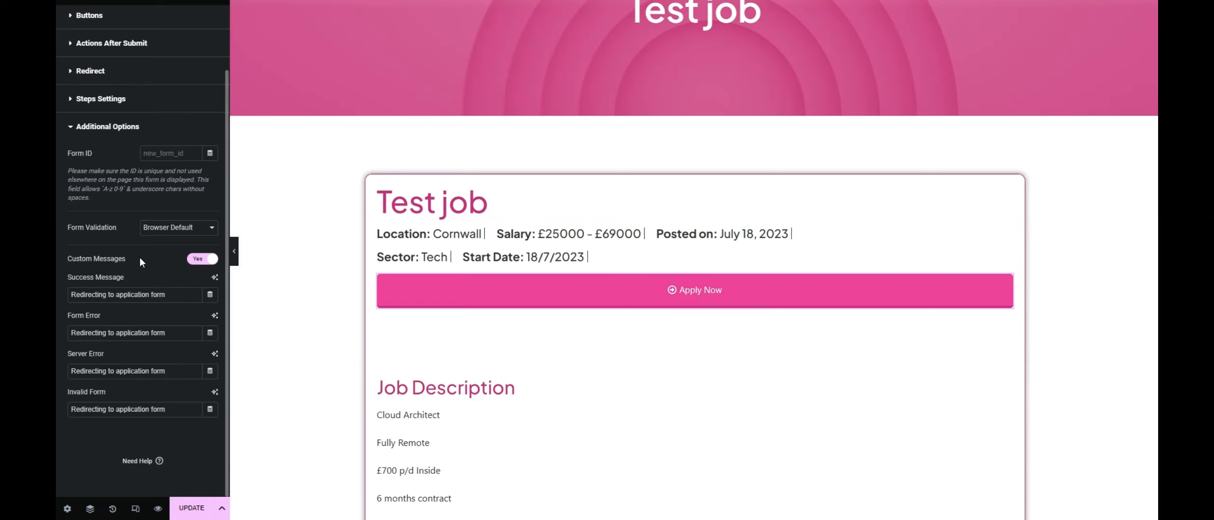
pyautogui.click(198, 260)
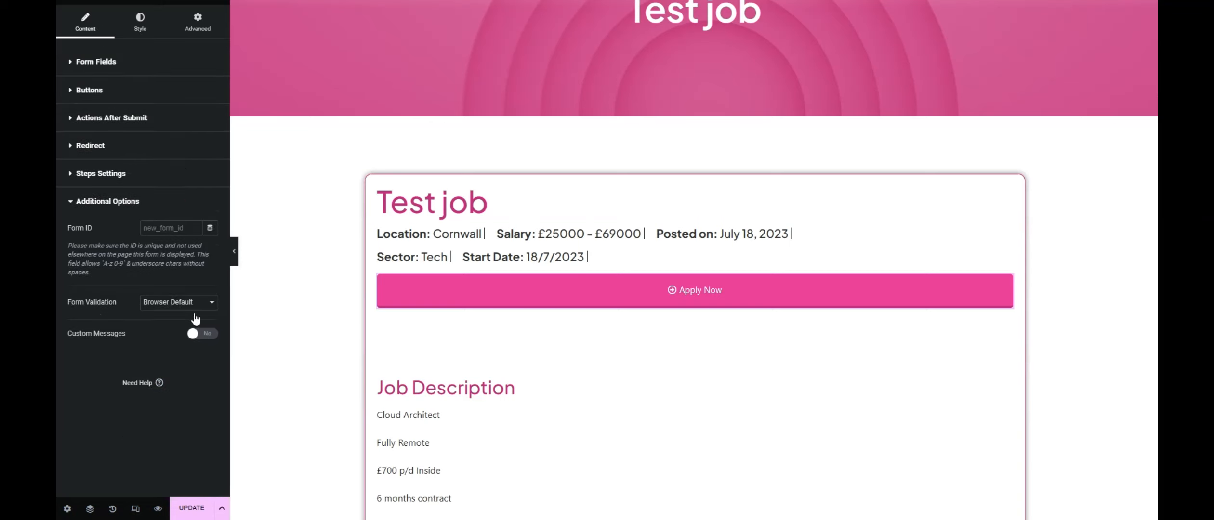
pyautogui.click(195, 334)
pyautogui.scroll(-2, 145, 366)
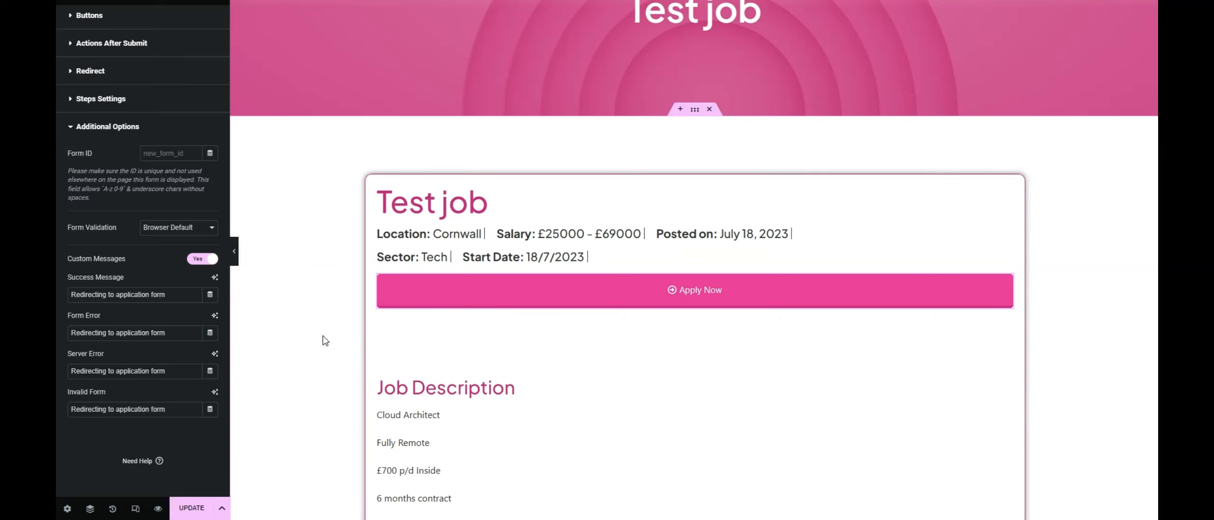
# Step: Check the form's custom success message, then apply for the Another Job Test listing to see its redirect message
pyautogui.moveTo(72, 298); pyautogui.dragTo(167, 299)
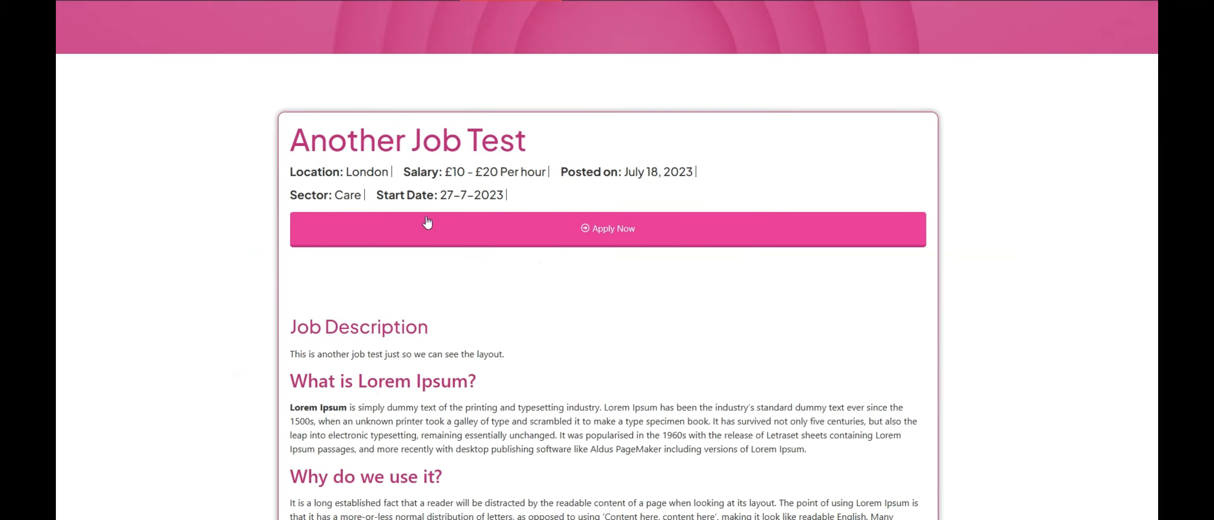
pyautogui.click(551, 233)
pyautogui.moveTo(305, 262); pyautogui.dragTo(454, 271)
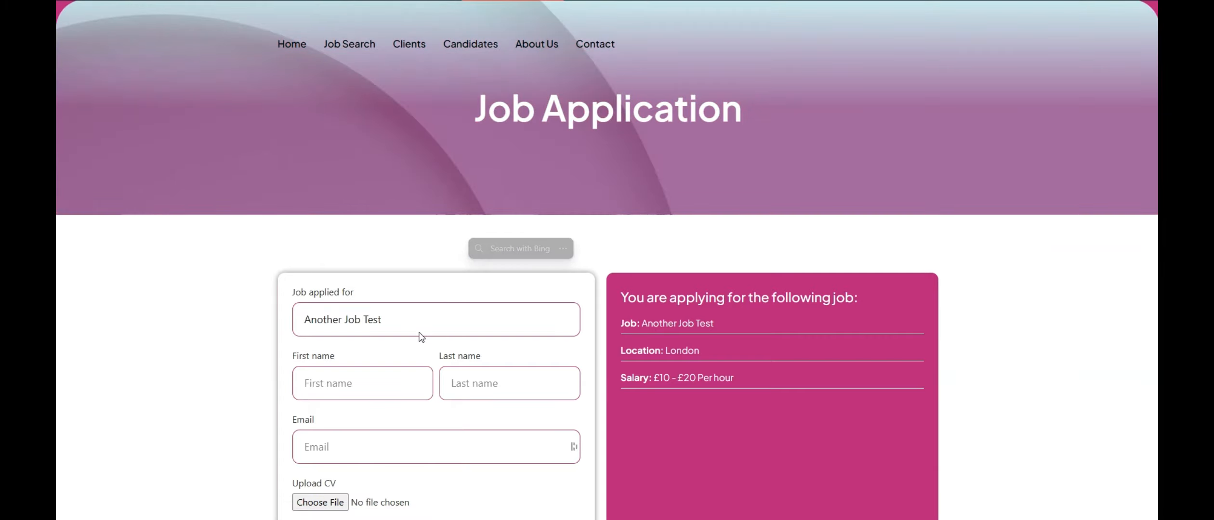
pyautogui.scroll(-3, 420, 336)
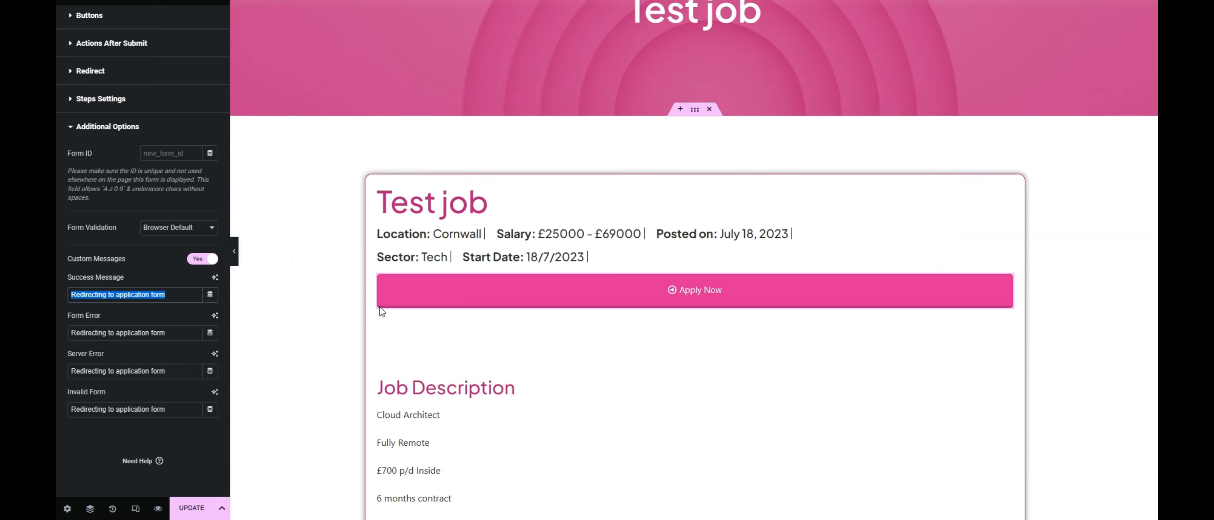
# Step: Review the Apply Now form's hidden Post-Title field, including its default value, ID and shortcode
pyautogui.scroll(3, 176, 217)
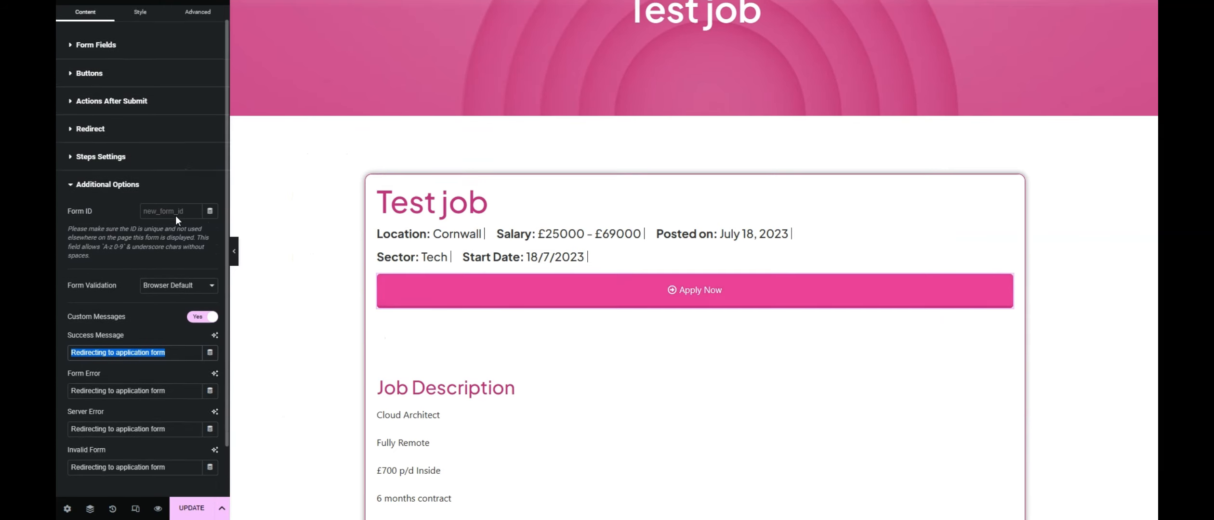
pyautogui.click(133, 67)
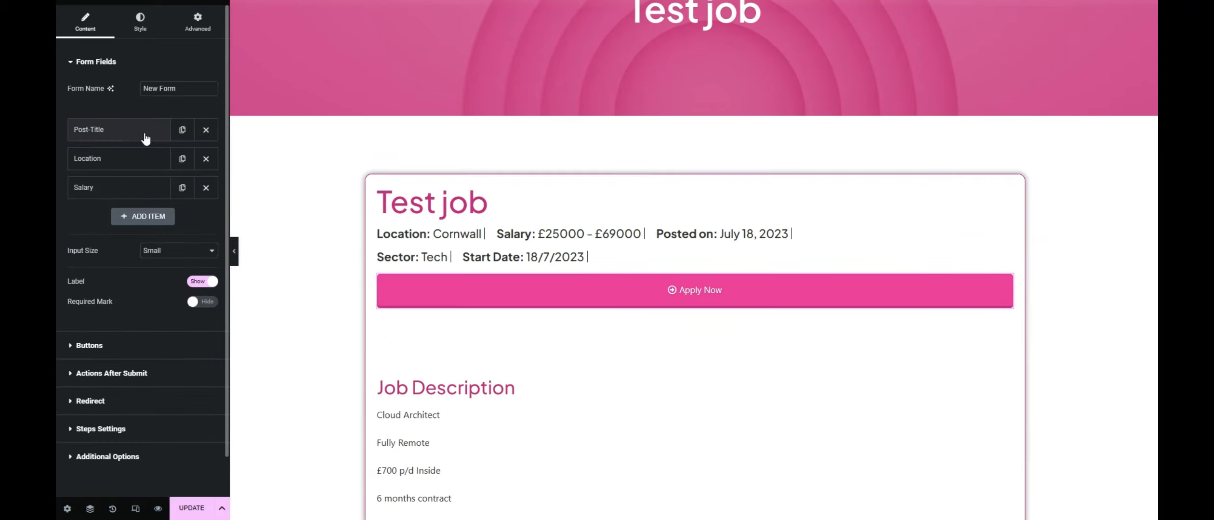
pyautogui.click(114, 134)
pyautogui.click(113, 134)
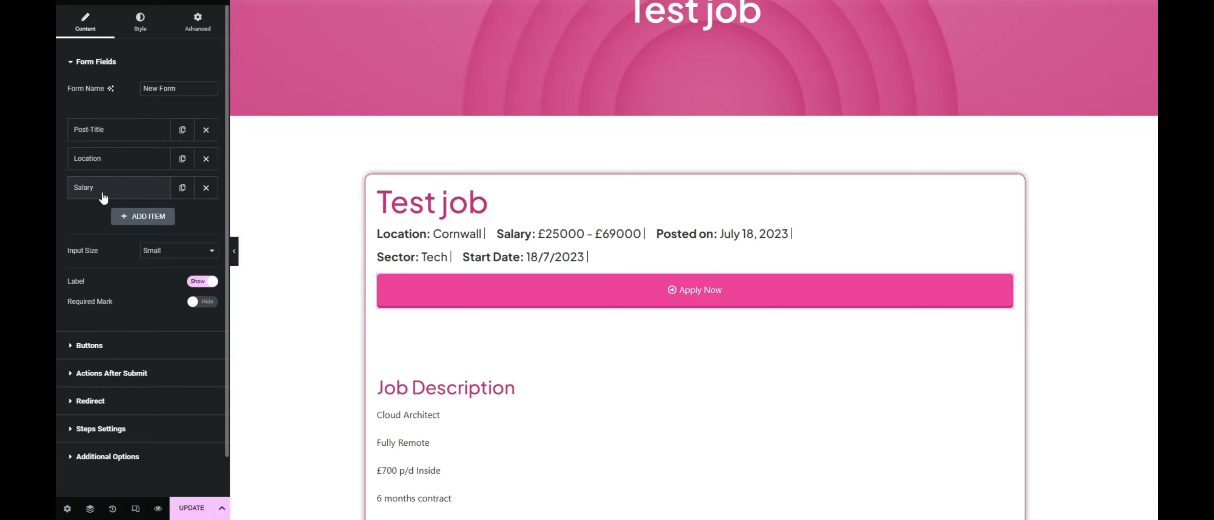
pyautogui.click(111, 133)
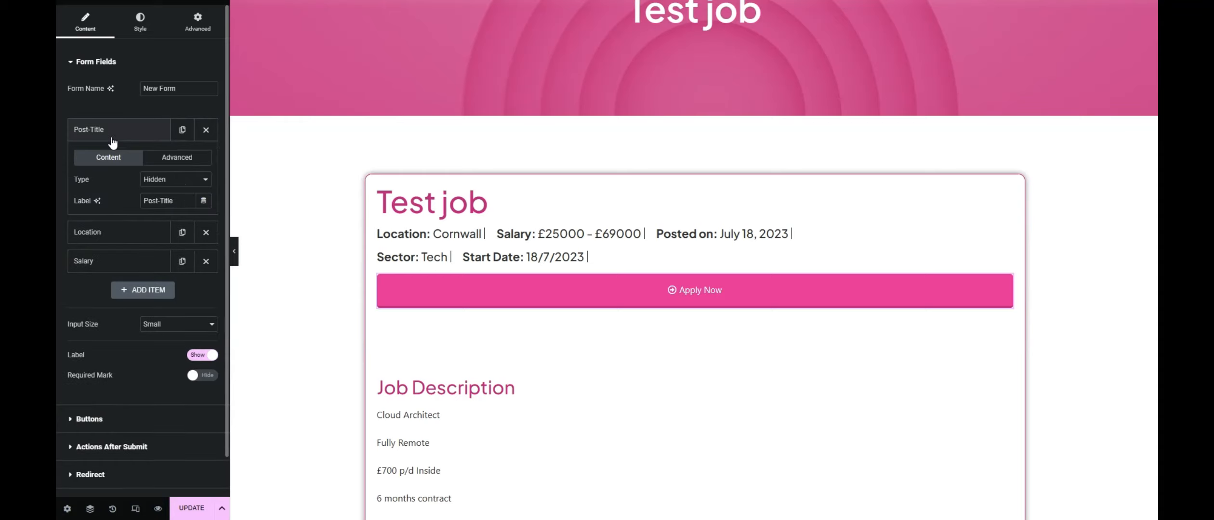
pyautogui.click(176, 164)
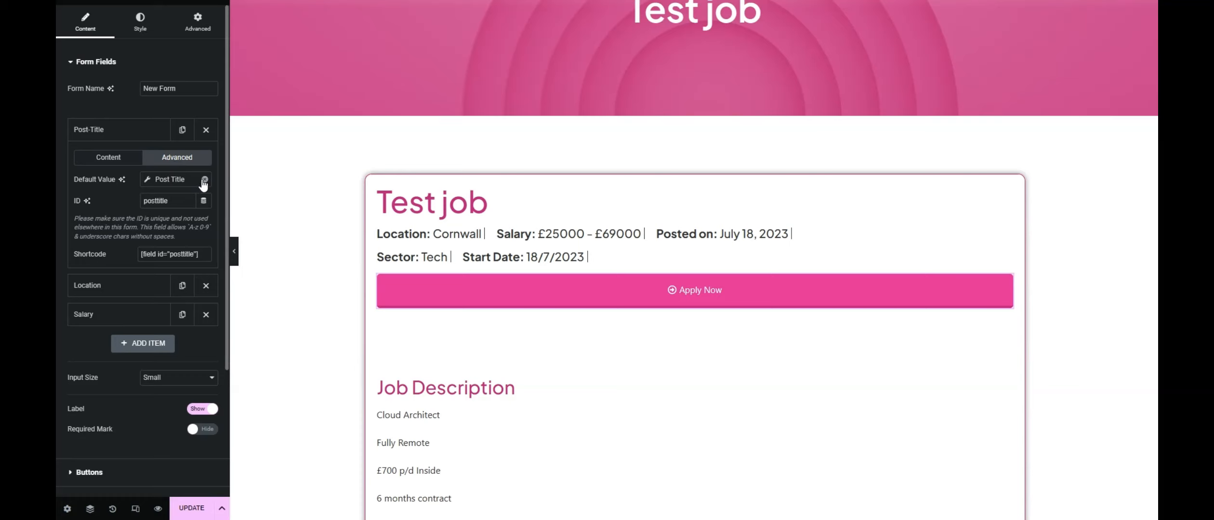
pyautogui.click(91, 129)
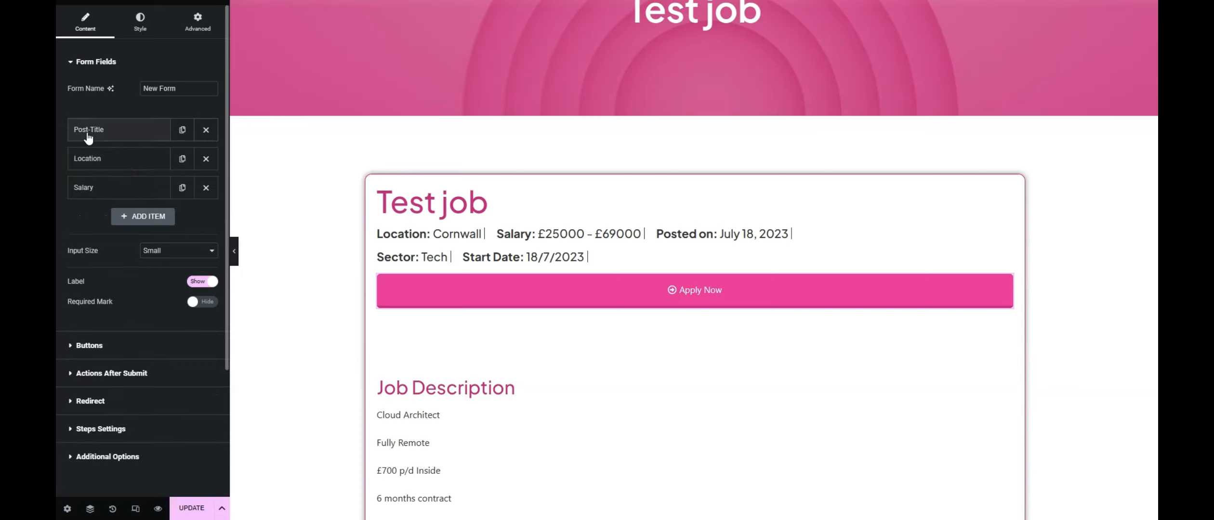
# Step: Review the advanced settings of the form's Location and Salary fields, including the Salary field's shortcode
pyautogui.click(120, 167)
pyautogui.click(188, 189)
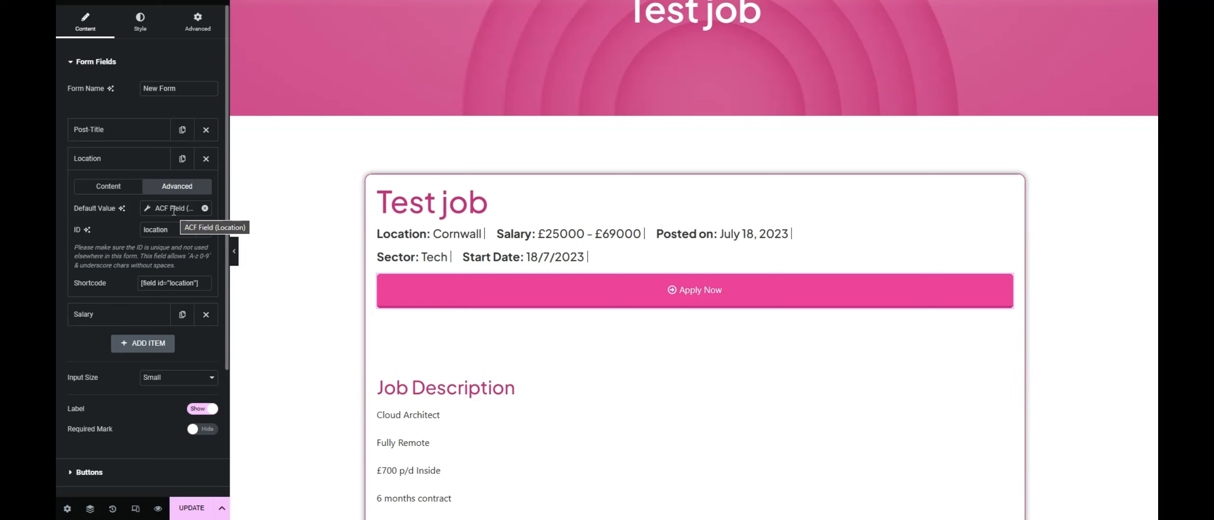
pyautogui.click(120, 159)
pyautogui.click(145, 187)
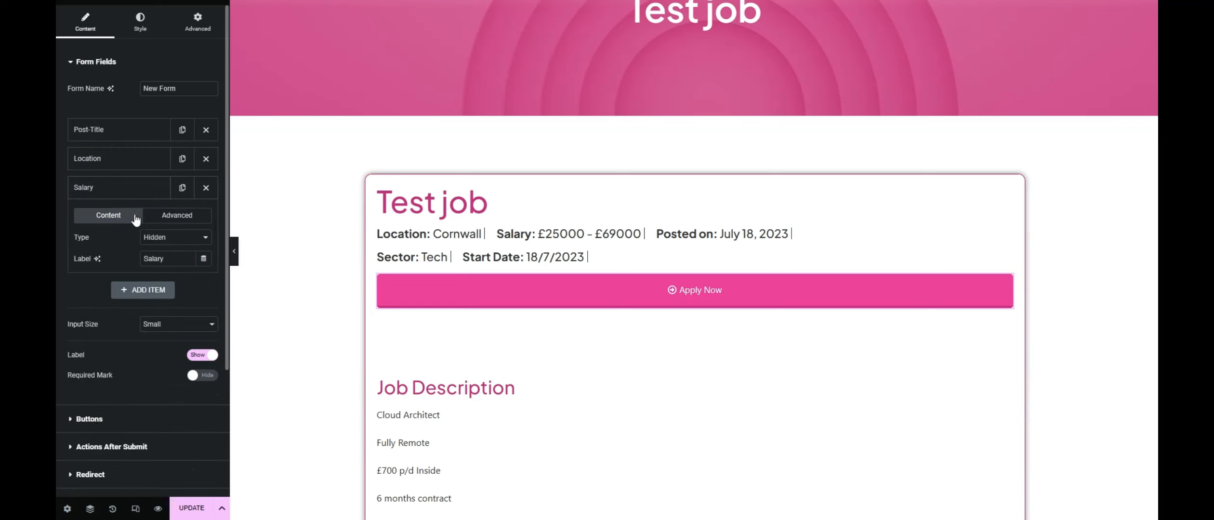
pyautogui.click(190, 219)
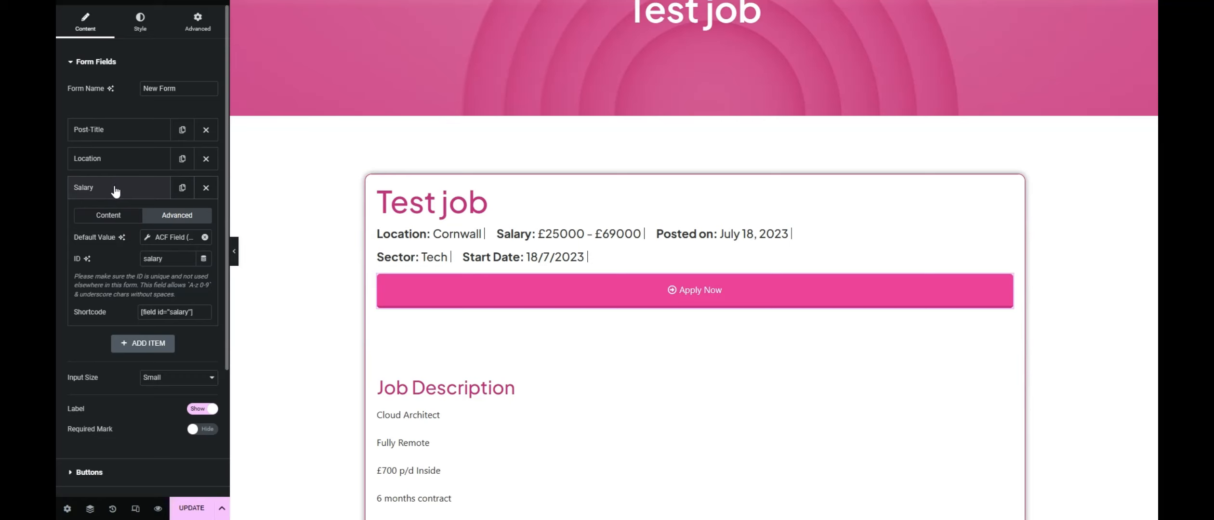
pyautogui.moveTo(197, 312); pyautogui.dragTo(138, 311)
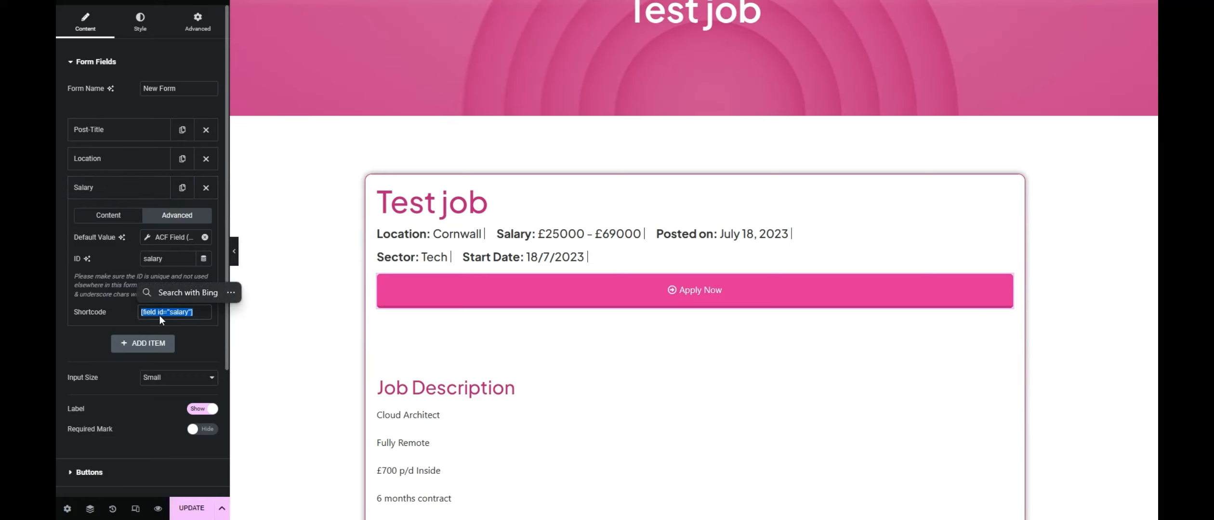
pyautogui.click(119, 188)
# Step: Examine the Apply Now form's redirect URL, reading through its job title, location and salary parameters and field shortcodes
pyautogui.click(118, 356)
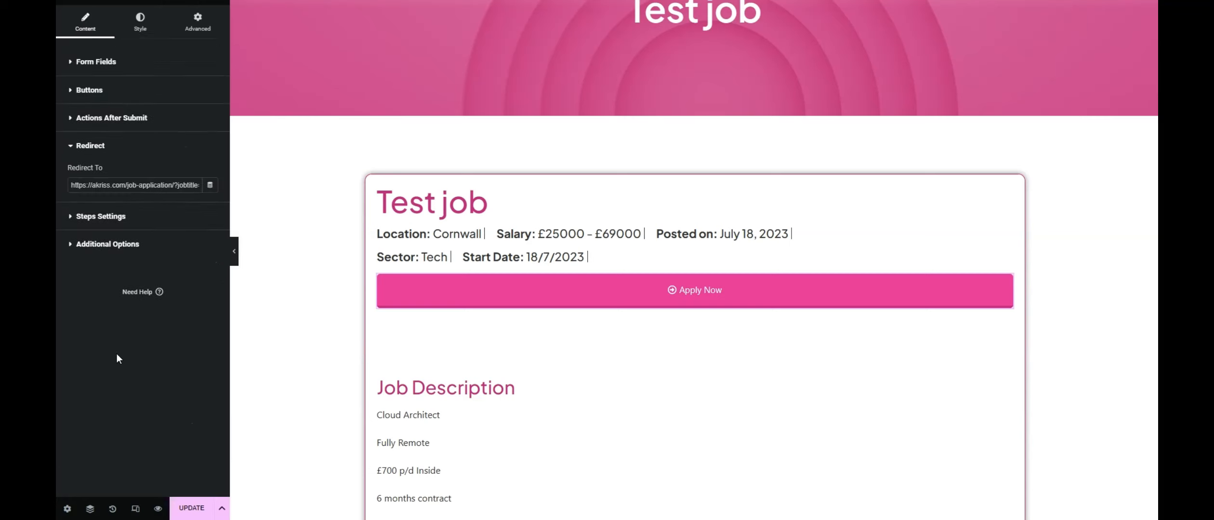
pyautogui.moveTo(188, 186); pyautogui.dragTo(61, 190)
pyautogui.click(106, 186)
pyautogui.click(174, 185)
pyautogui.moveTo(174, 185); pyautogui.dragTo(58, 190)
pyautogui.moveTo(174, 185); pyautogui.dragTo(192, 185)
pyautogui.moveTo(190, 186); pyautogui.dragTo(152, 186)
pyautogui.click(170, 183)
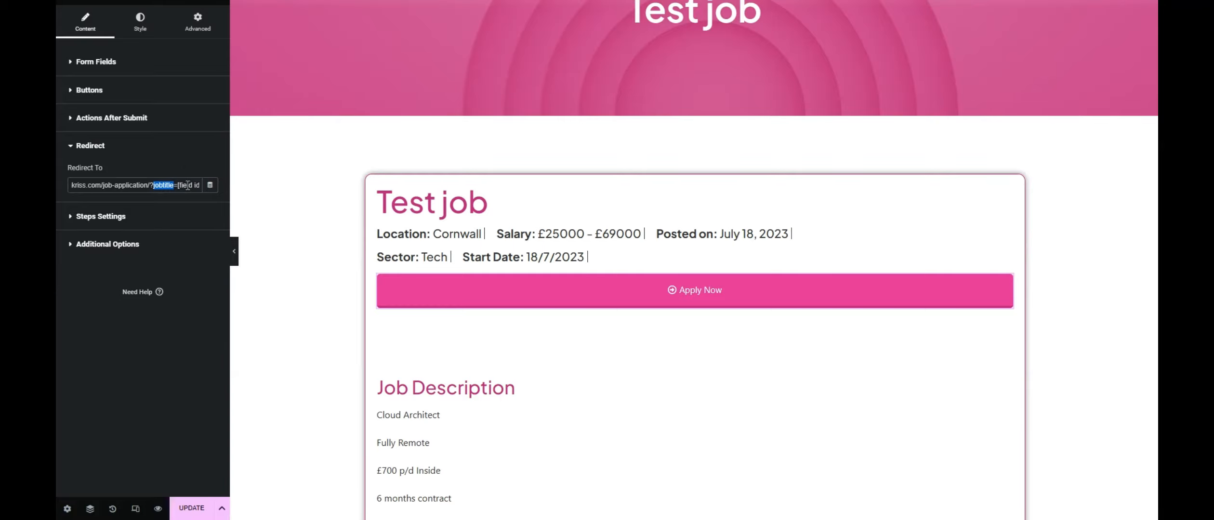
pyautogui.moveTo(177, 185)
pyautogui.mouseDown()
pyautogui.moveTo(200, 186)
pyautogui.moveTo(181, 186)
pyautogui.mouseUp()
pyautogui.click(135, 185)
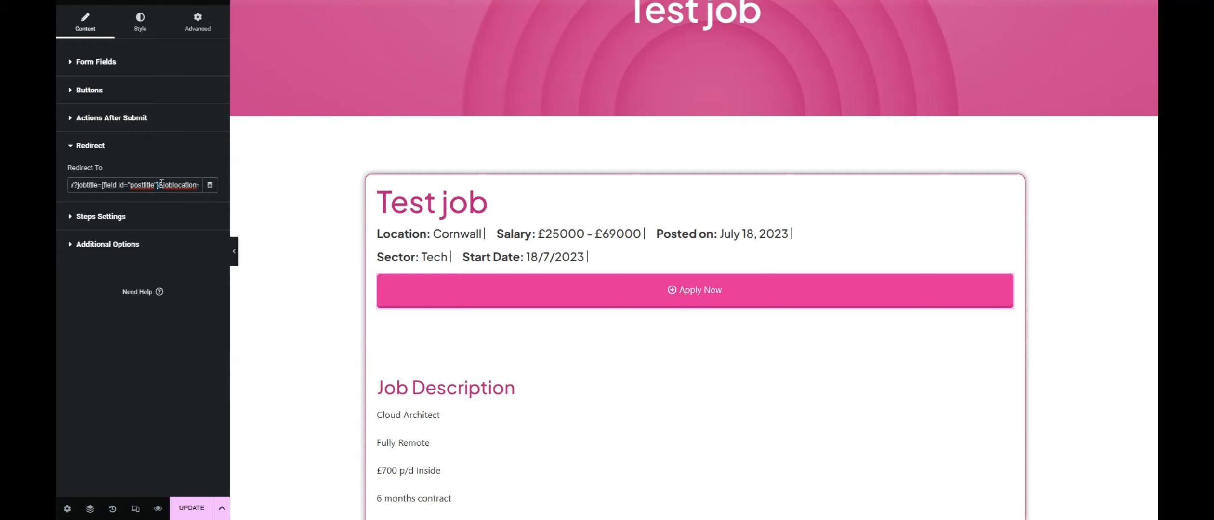
pyautogui.moveTo(165, 185); pyautogui.dragTo(189, 187)
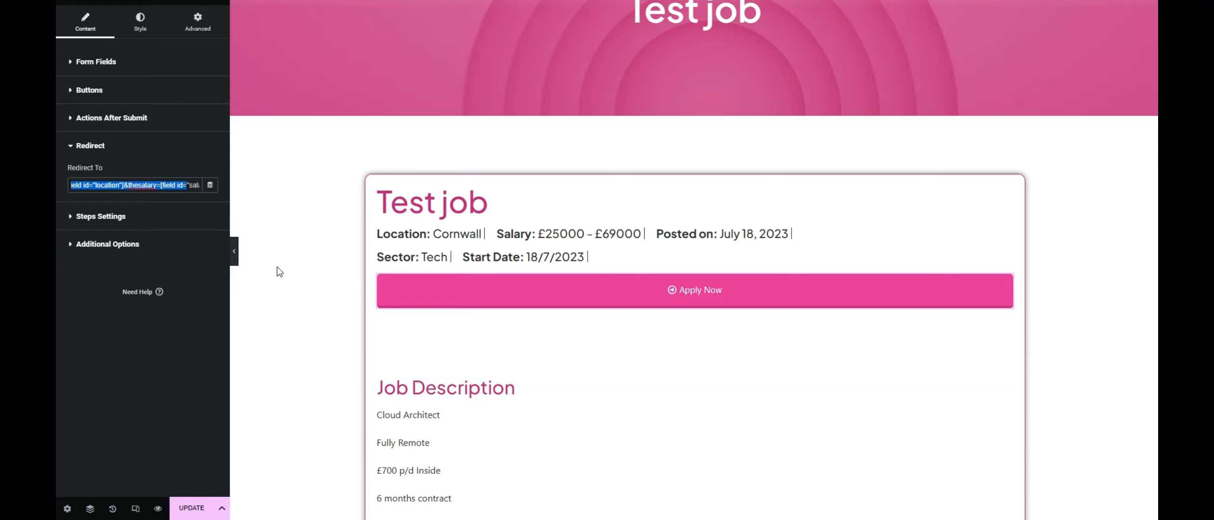
pyautogui.click(178, 186)
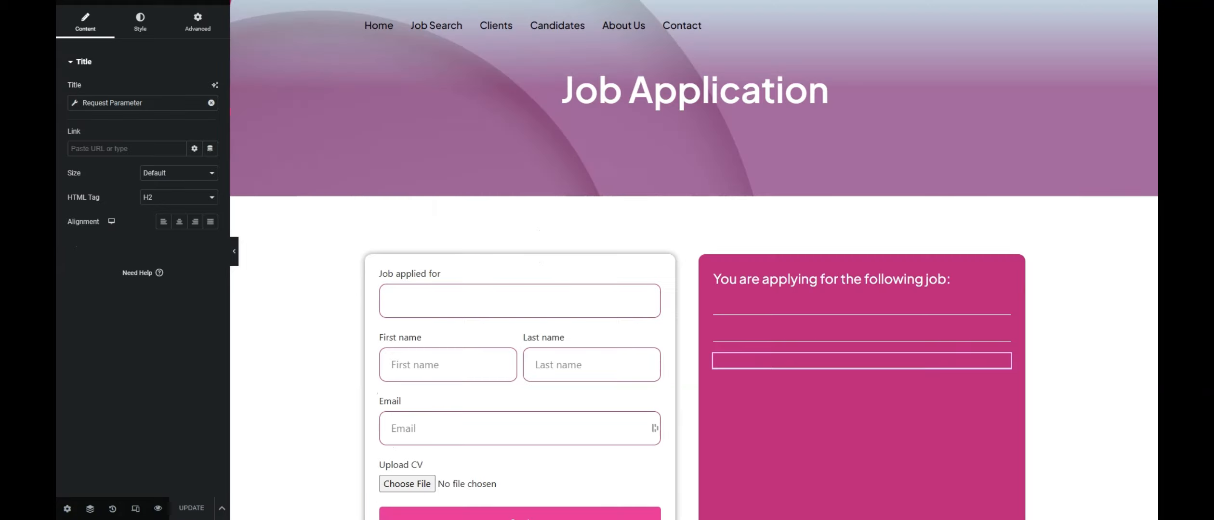
# Step: Inspect the Request Parameter settings of the first heading in the Job Application page's job details box
pyautogui.click(756, 305)
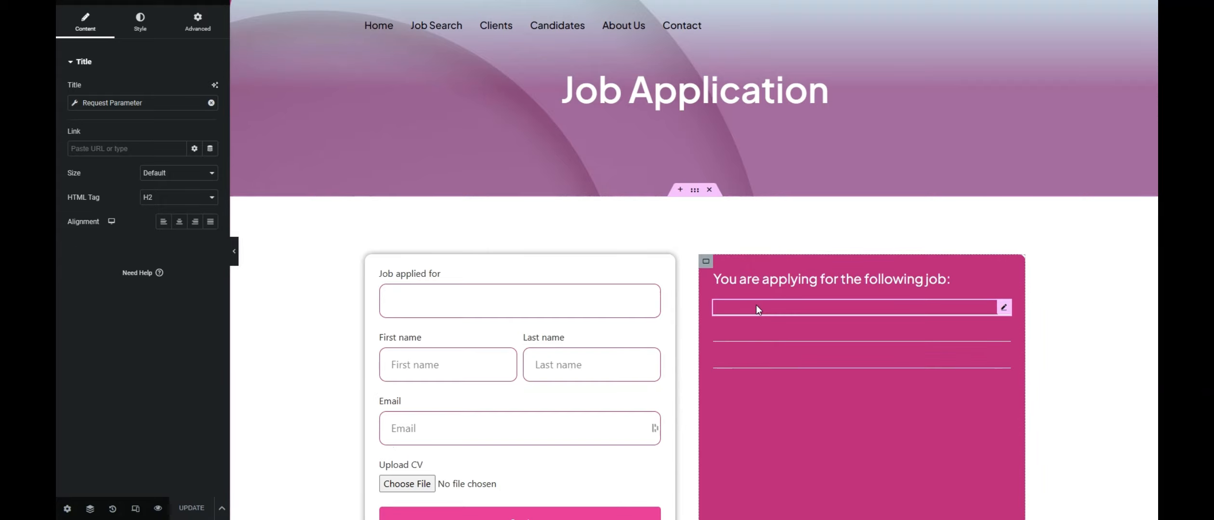
pyautogui.click(76, 104)
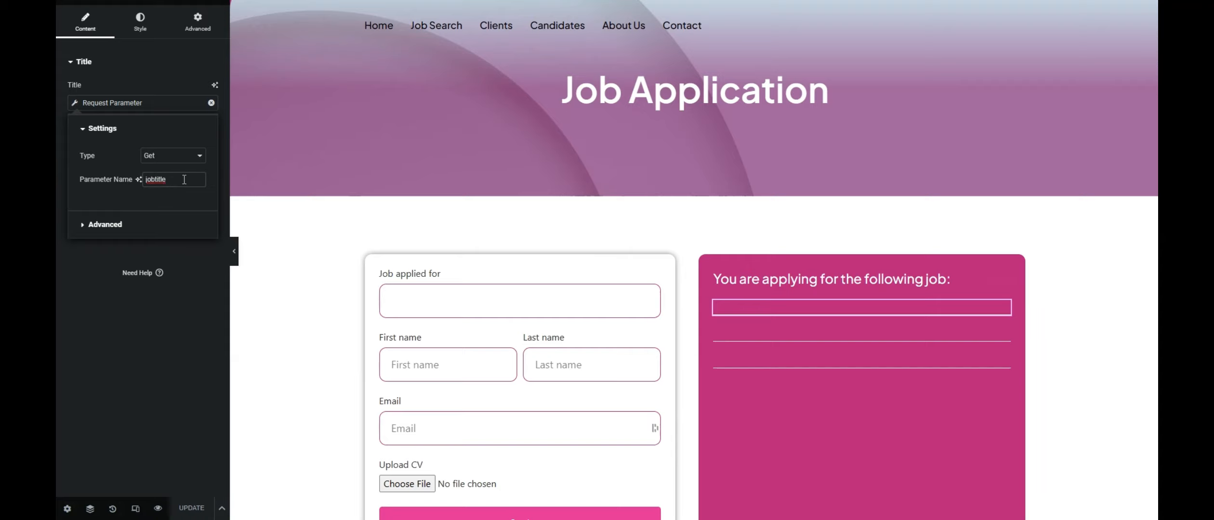
pyautogui.moveTo(145, 180); pyautogui.dragTo(172, 179)
pyautogui.click(179, 182)
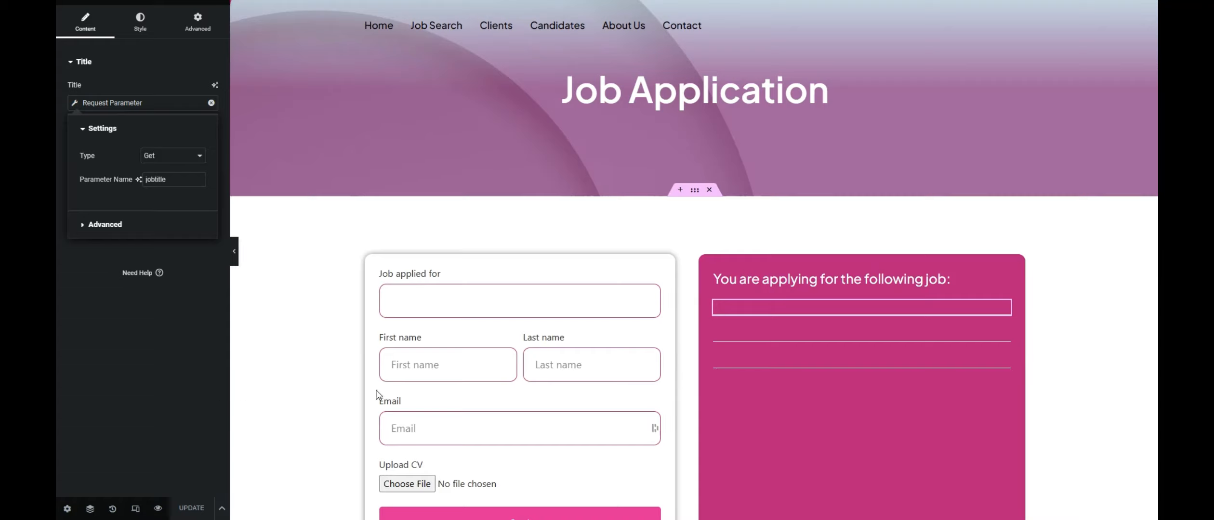
pyautogui.click(177, 327)
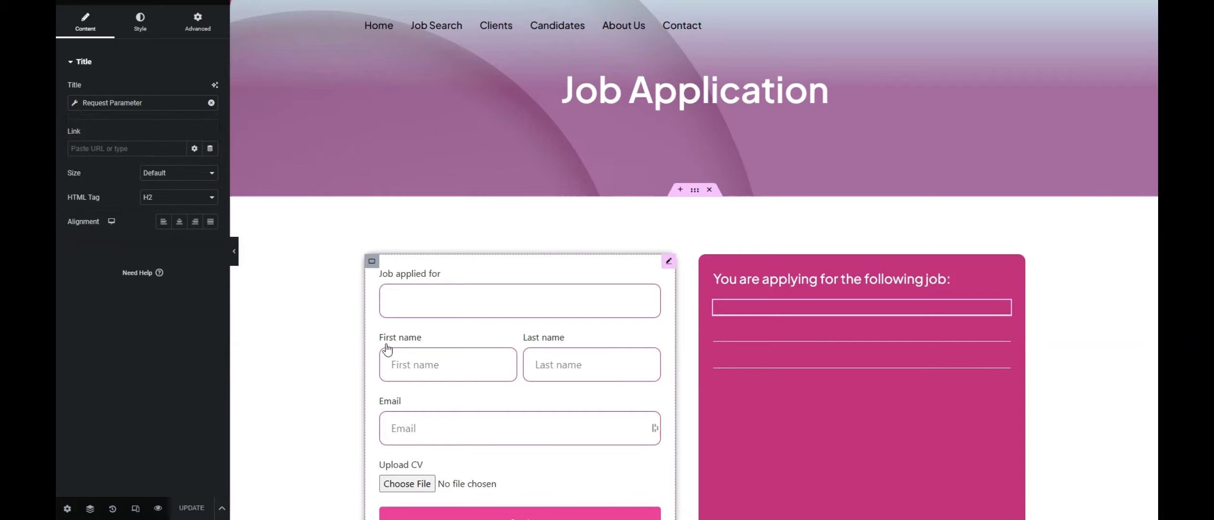
# Step: Change the application form's Job applied for field type to Hidden and update the page
pyautogui.click(451, 288)
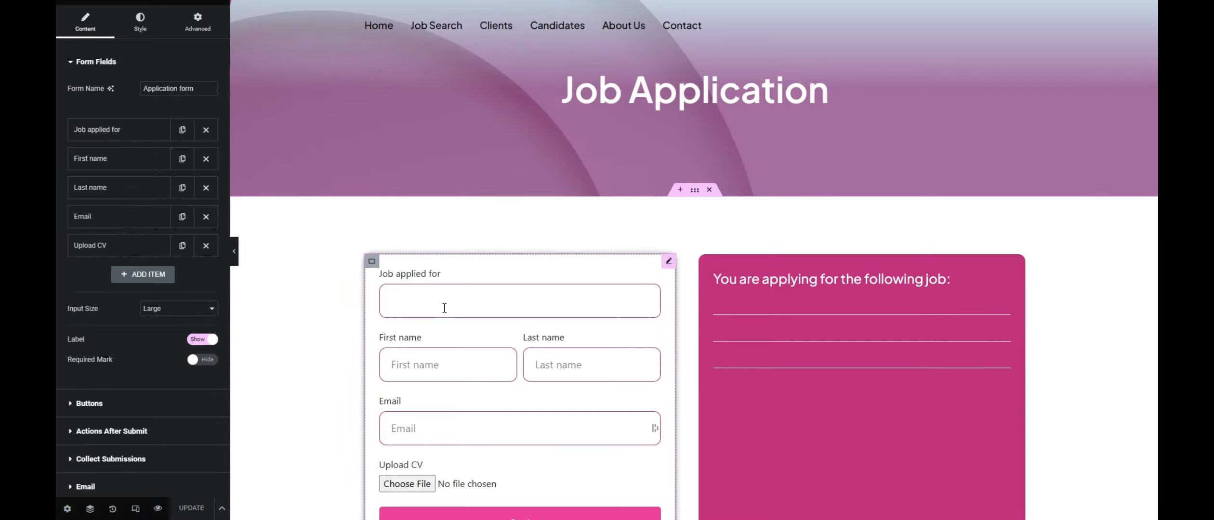
pyautogui.click(120, 130)
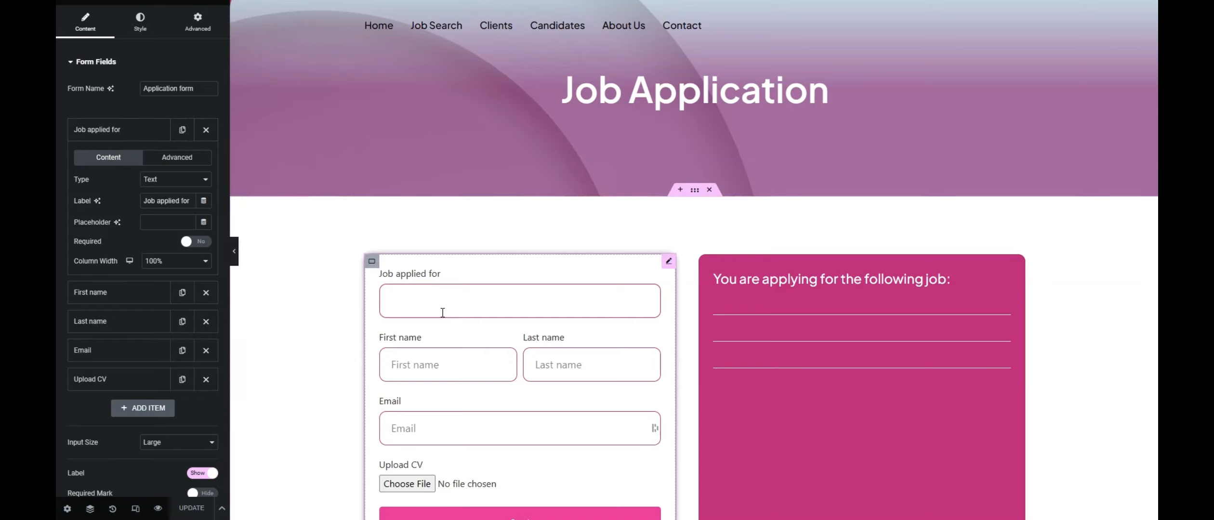
pyautogui.click(171, 180)
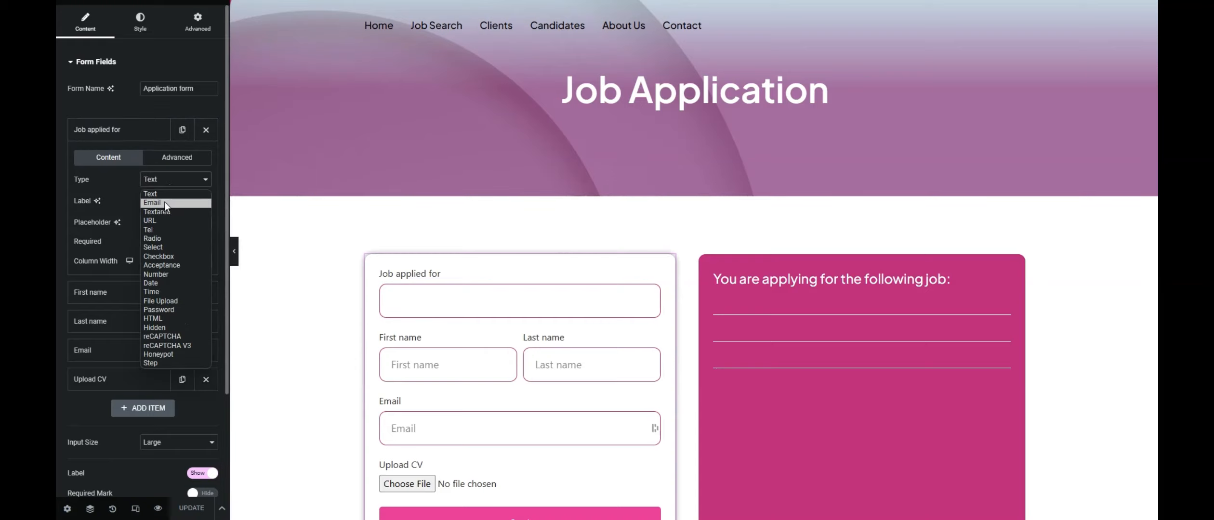
pyautogui.click(171, 328)
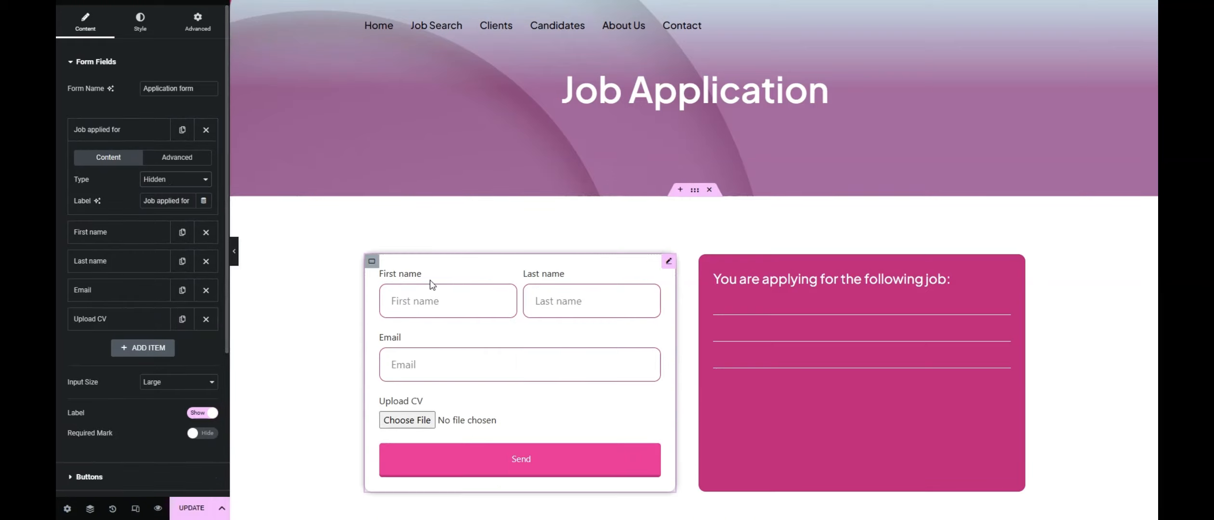
pyautogui.click(125, 131)
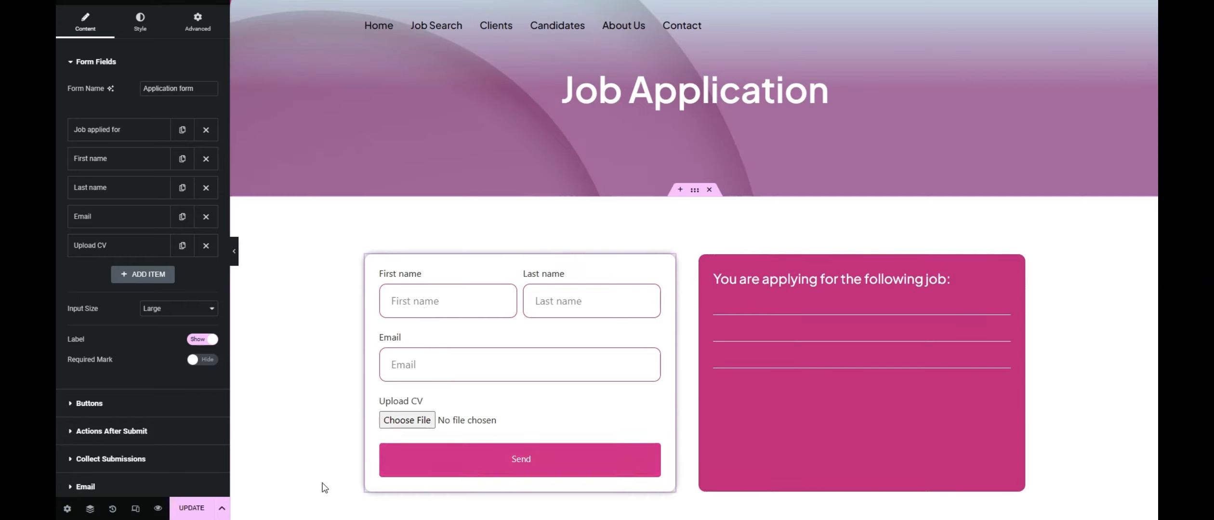
pyautogui.click(191, 508)
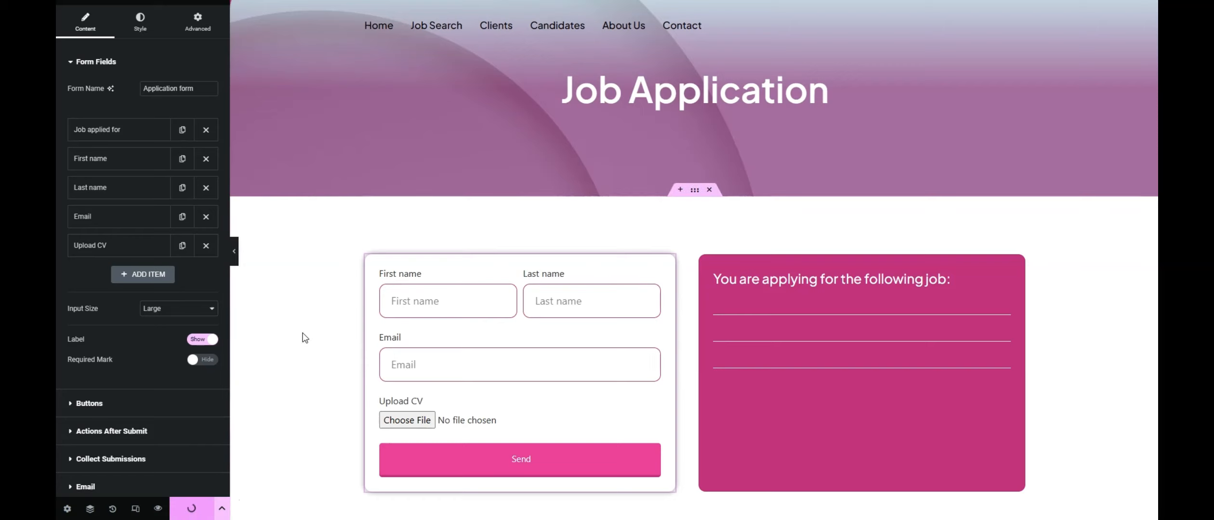